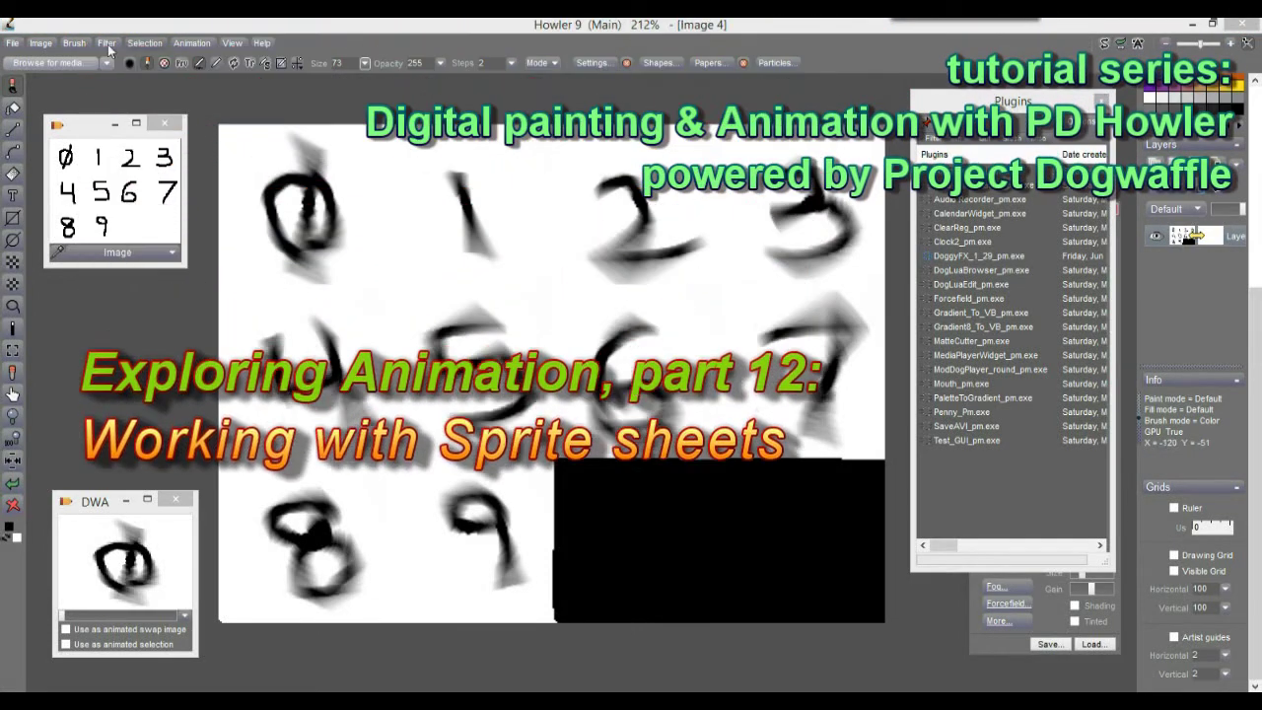
# Zoom and pan across the blurred digit sheet to inspect the 2, 3, 5, 6 and 7.
pyautogui.scroll(2, 391, 226)
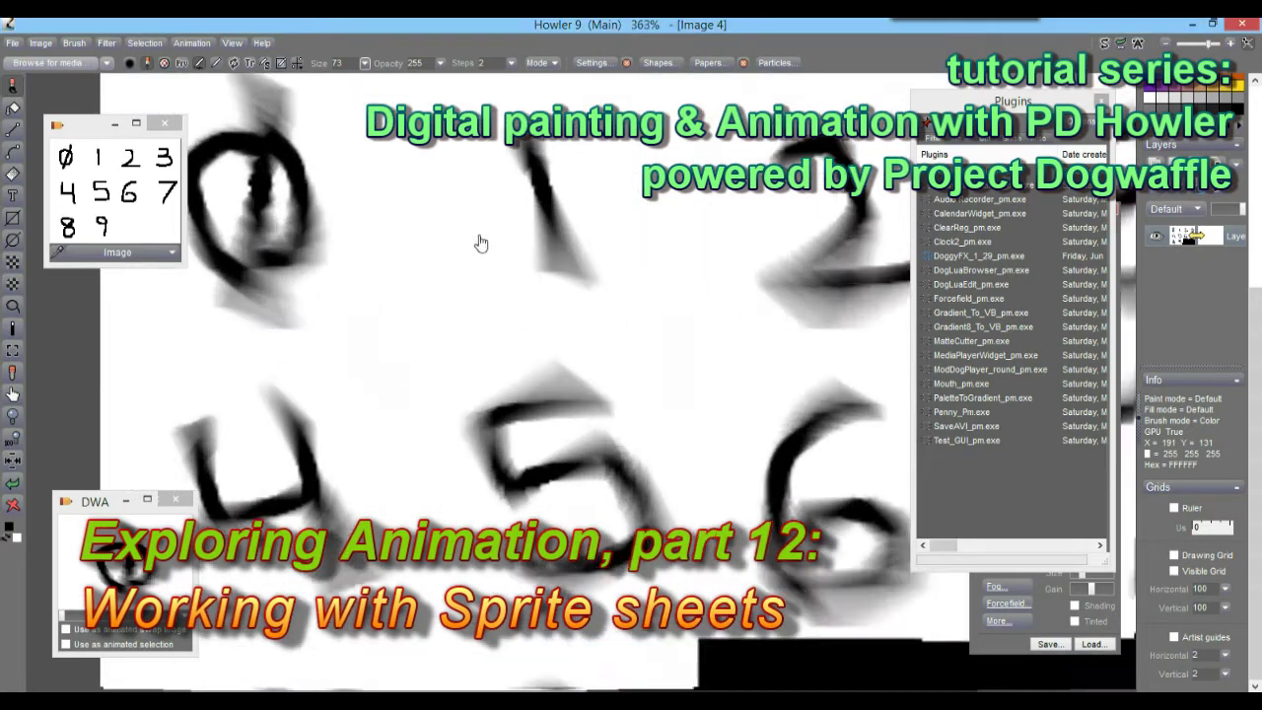
pyautogui.scroll(1, 483, 245)
pyautogui.scroll(-2, 498, 248)
pyautogui.scroll(2, 469, 259)
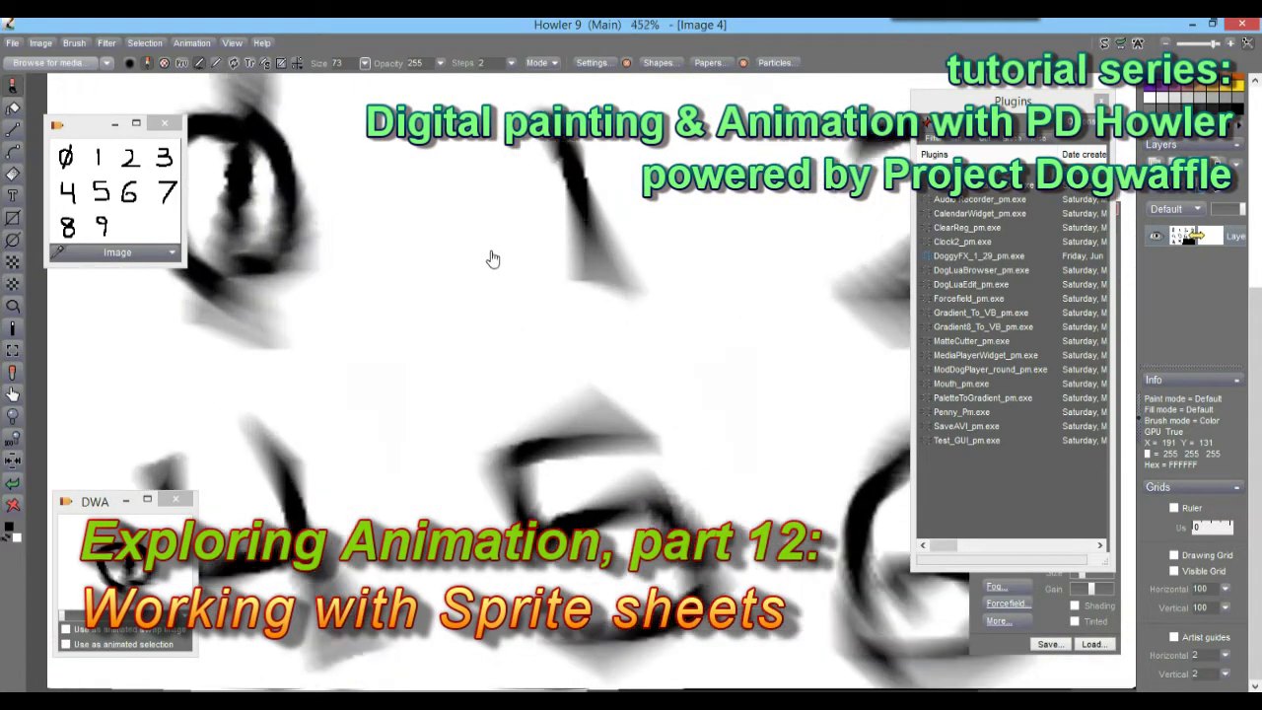
pyautogui.scroll(-2, 558, 305)
pyautogui.scroll(2, 473, 247)
pyautogui.moveTo(552, 612); pyautogui.dragTo(342, 342)
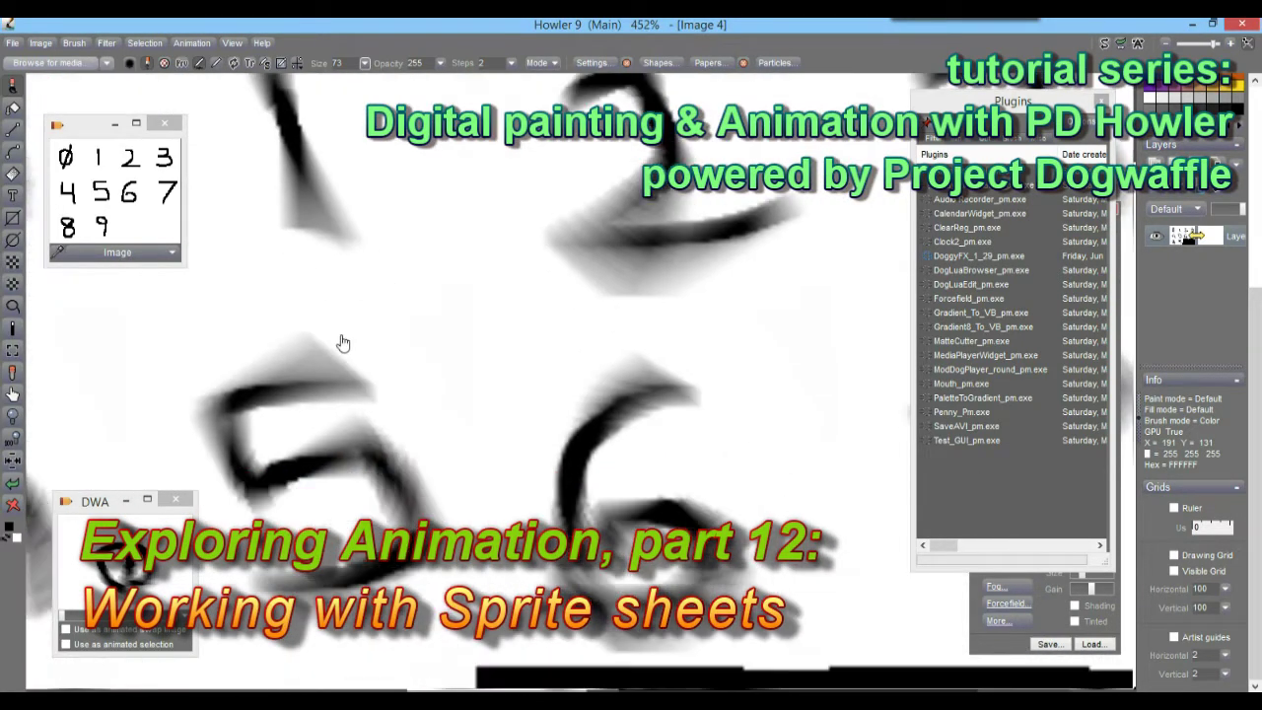
pyautogui.scroll(-2, 342, 342)
pyautogui.moveTo(290, 465); pyautogui.dragTo(570, 394)
pyautogui.scroll(2, 86, 452)
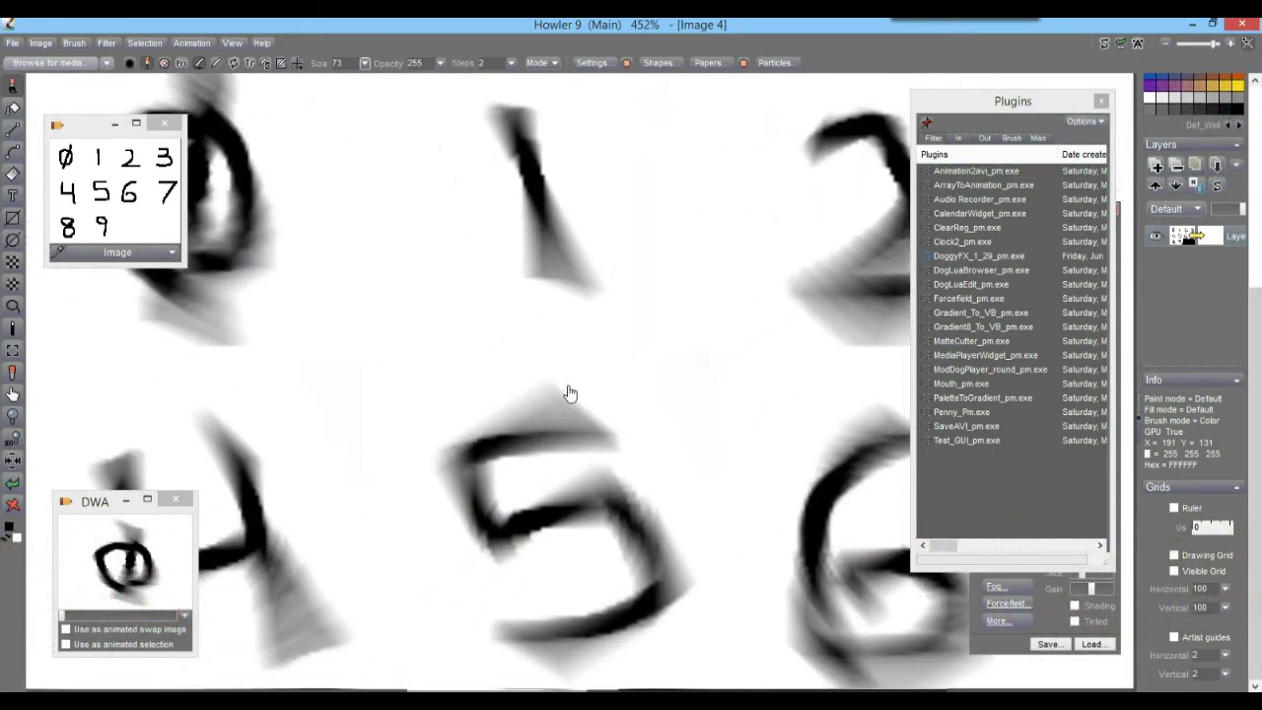
pyautogui.scroll(-3, 513, 389)
pyautogui.scroll(3, 524, 391)
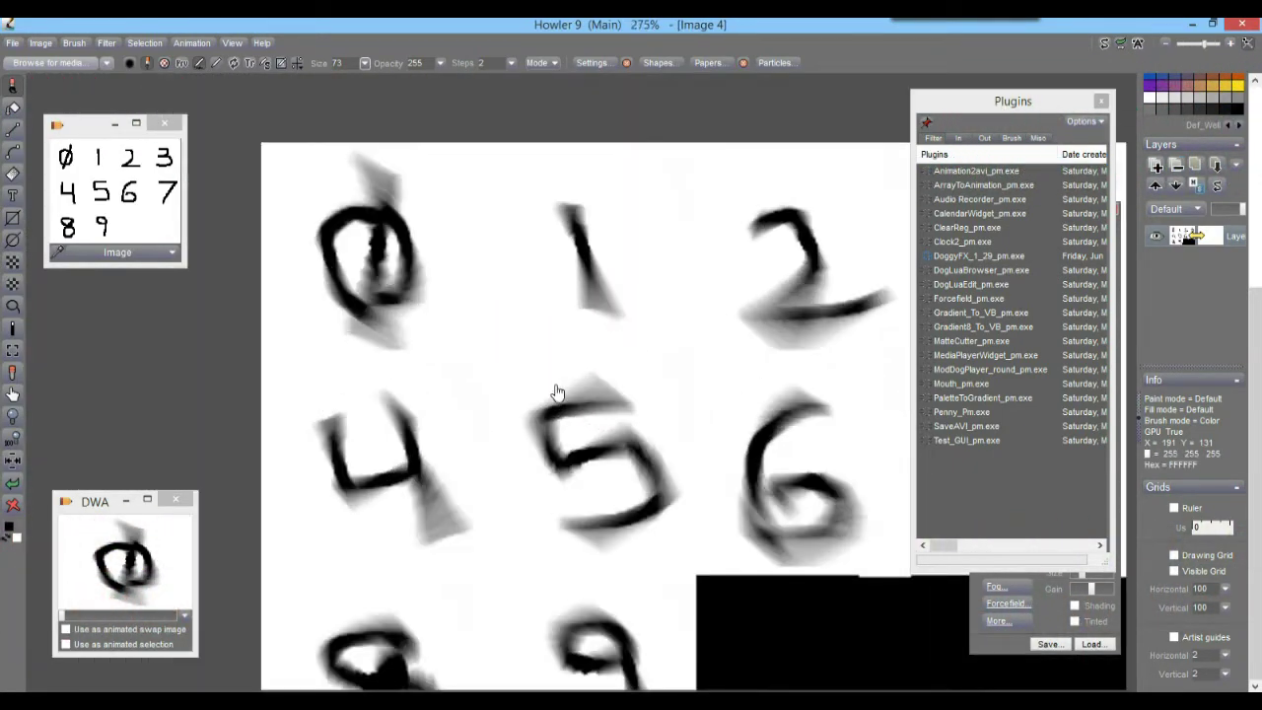
pyautogui.moveTo(606, 324); pyautogui.dragTo(557, 261)
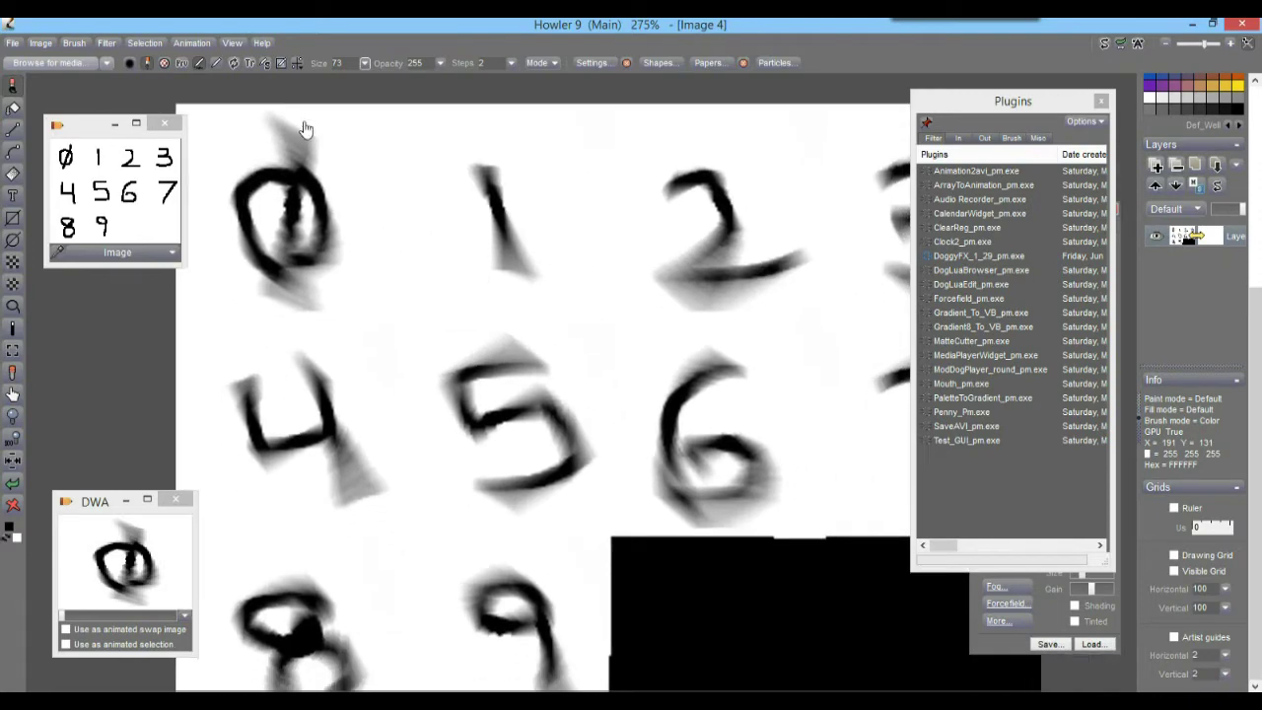
# Store a copy of the blurred sheet and swap the clean digit sheet onto the canvas.
pyautogui.click(42, 44)
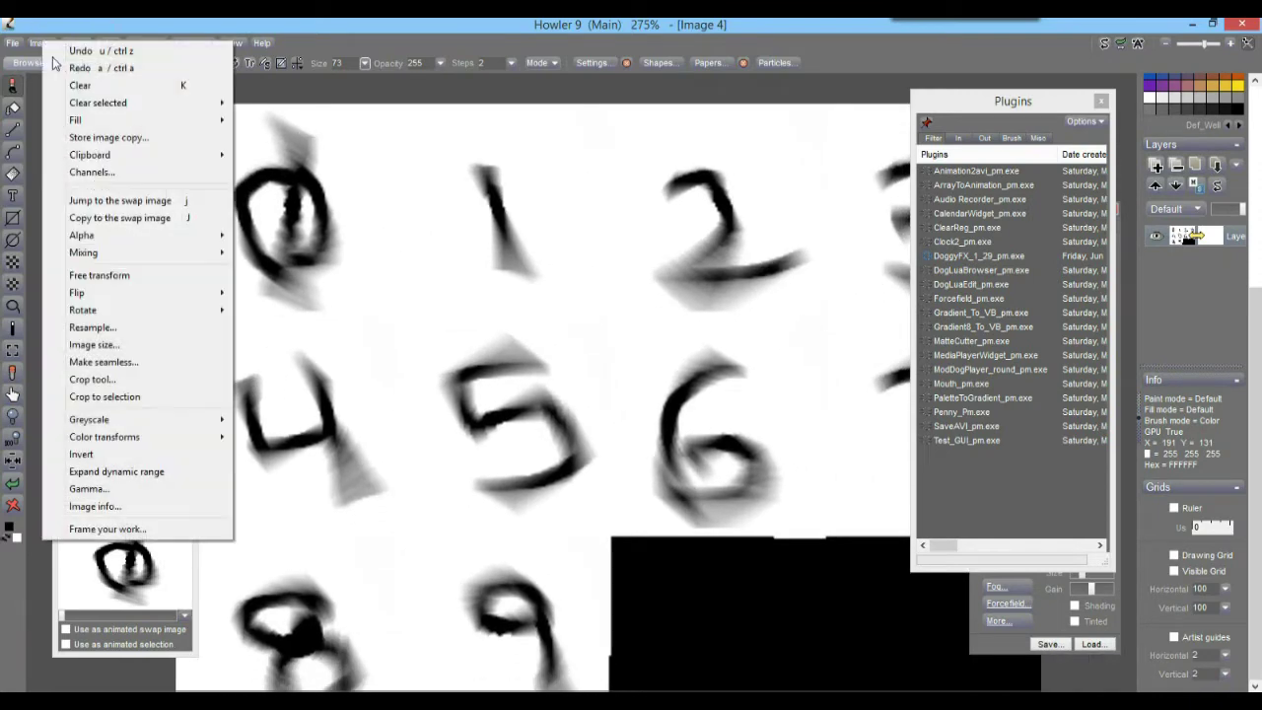
pyautogui.click(122, 138)
pyautogui.click(100, 180)
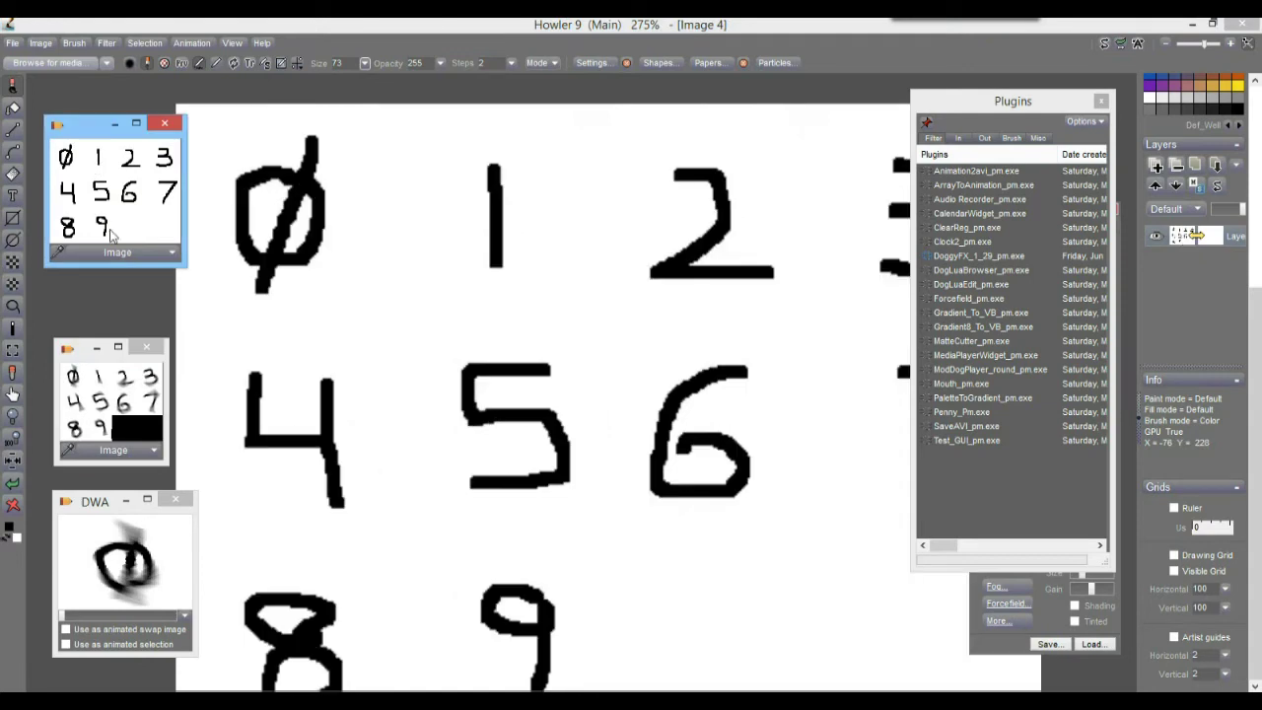
pyautogui.scroll(-2, 541, 344)
pyautogui.scroll(1, 625, 355)
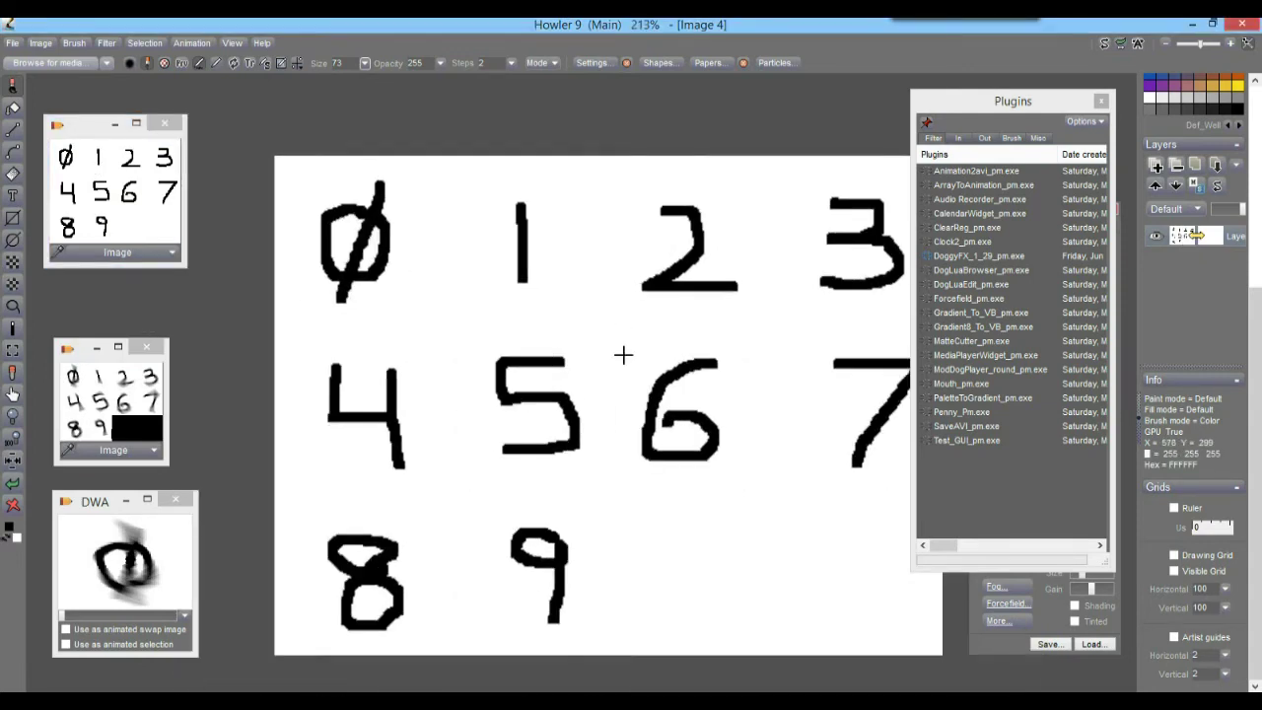
pyautogui.moveTo(580, 271); pyautogui.dragTo(575, 254)
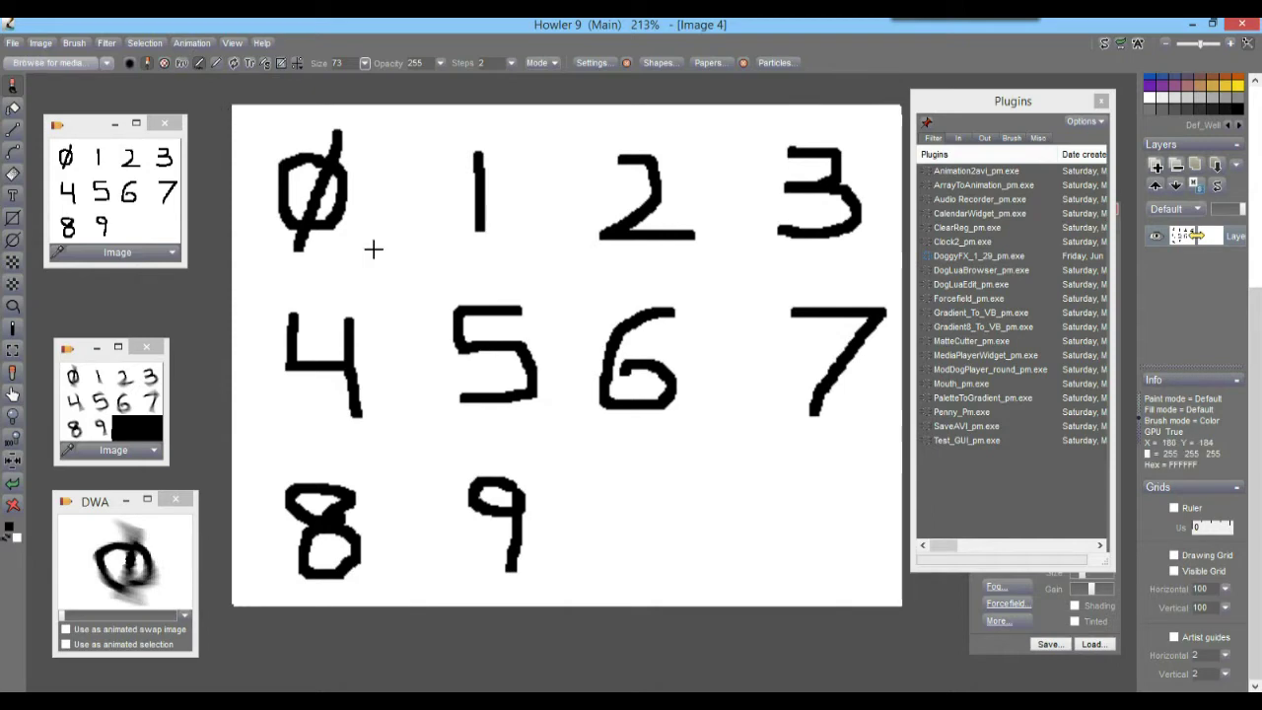
# Slice the digit sheet with Array to animation, setting Total frames to 12.
pyautogui.click(186, 45)
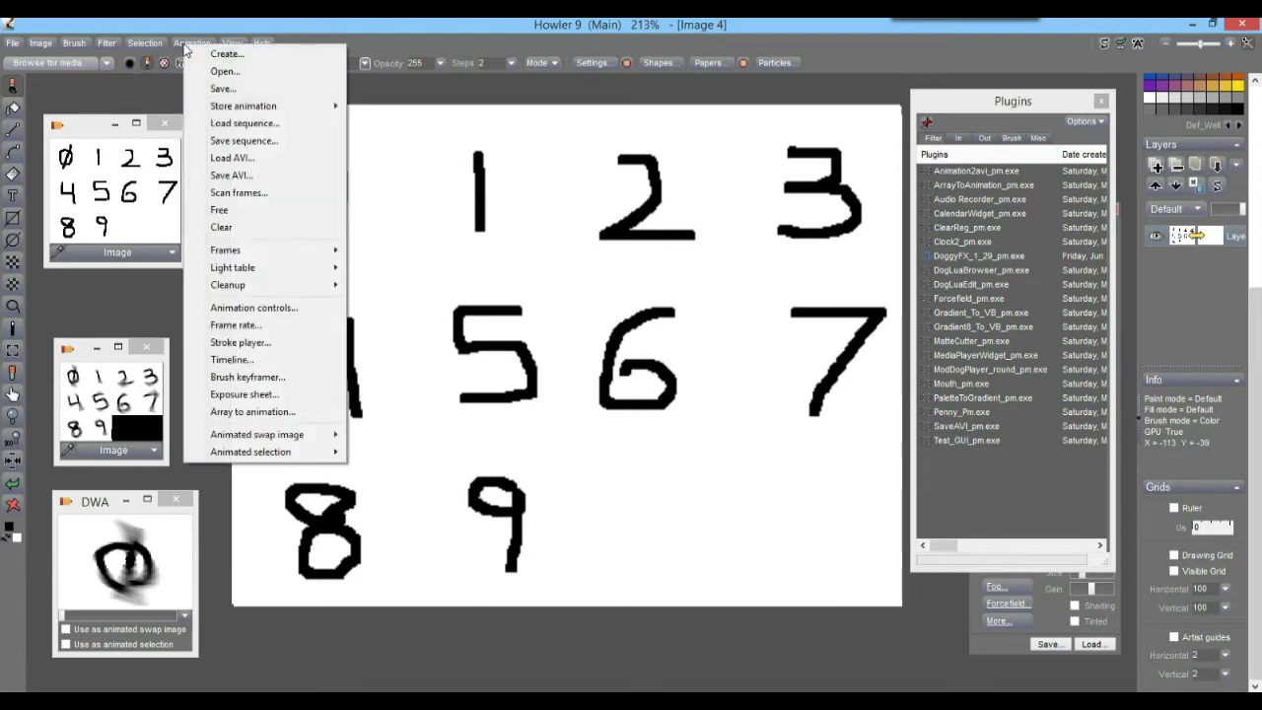
pyautogui.click(252, 413)
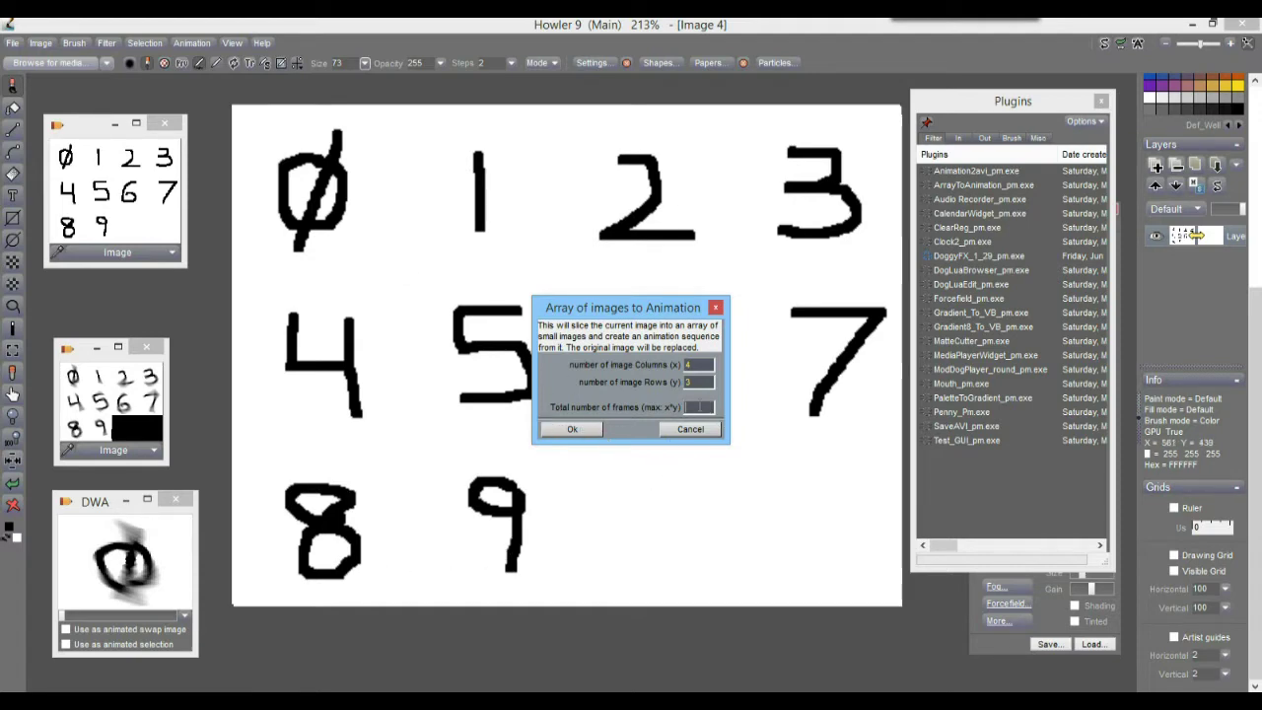
pyautogui.click(686, 407)
pyautogui.write('12')
pyautogui.click(576, 429)
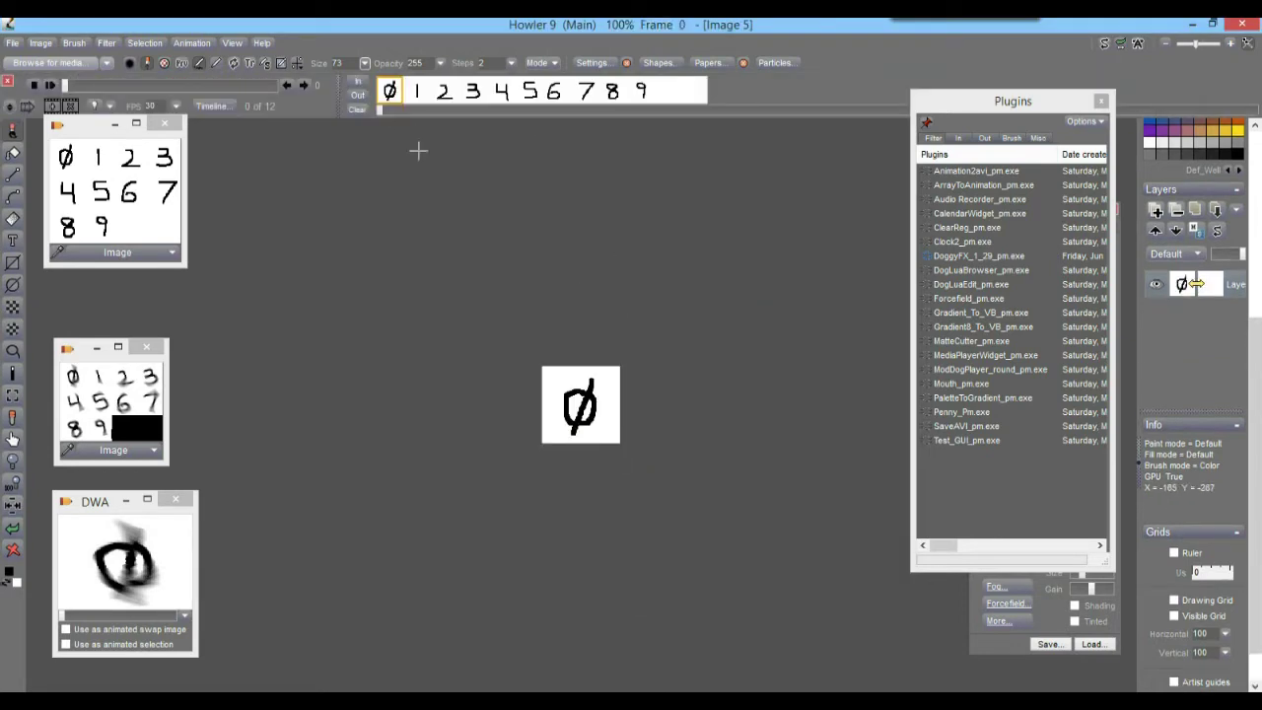
# Find and delete the two empty frames after the 9.
pyautogui.click(501, 90)
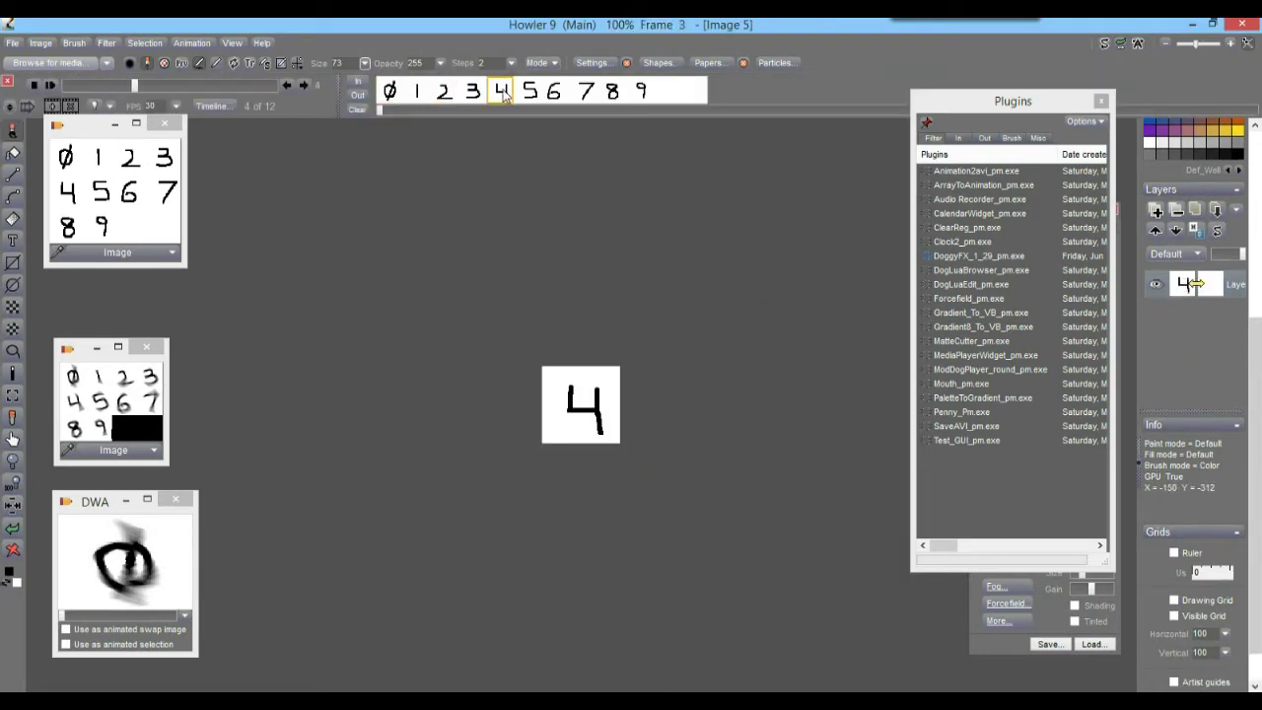
pyautogui.click(611, 91)
pyautogui.click(665, 93)
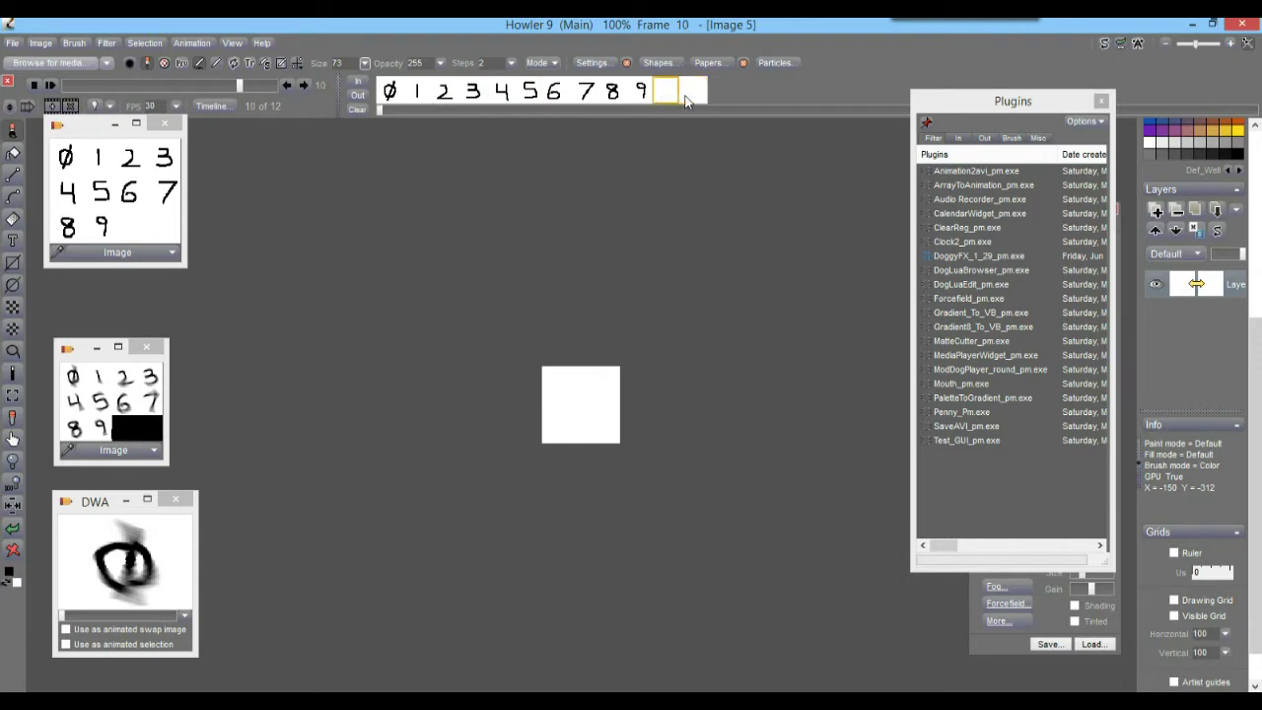
pyautogui.click(690, 99)
pyautogui.click(641, 94)
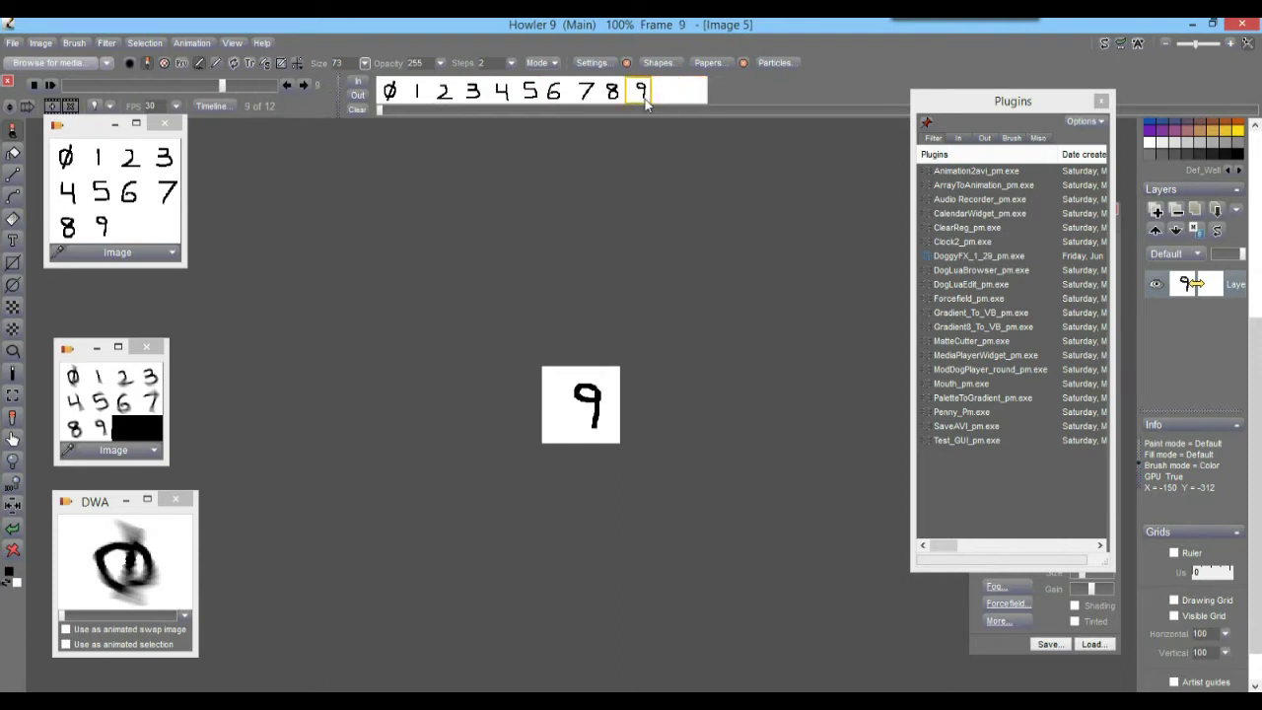
pyautogui.click(666, 98)
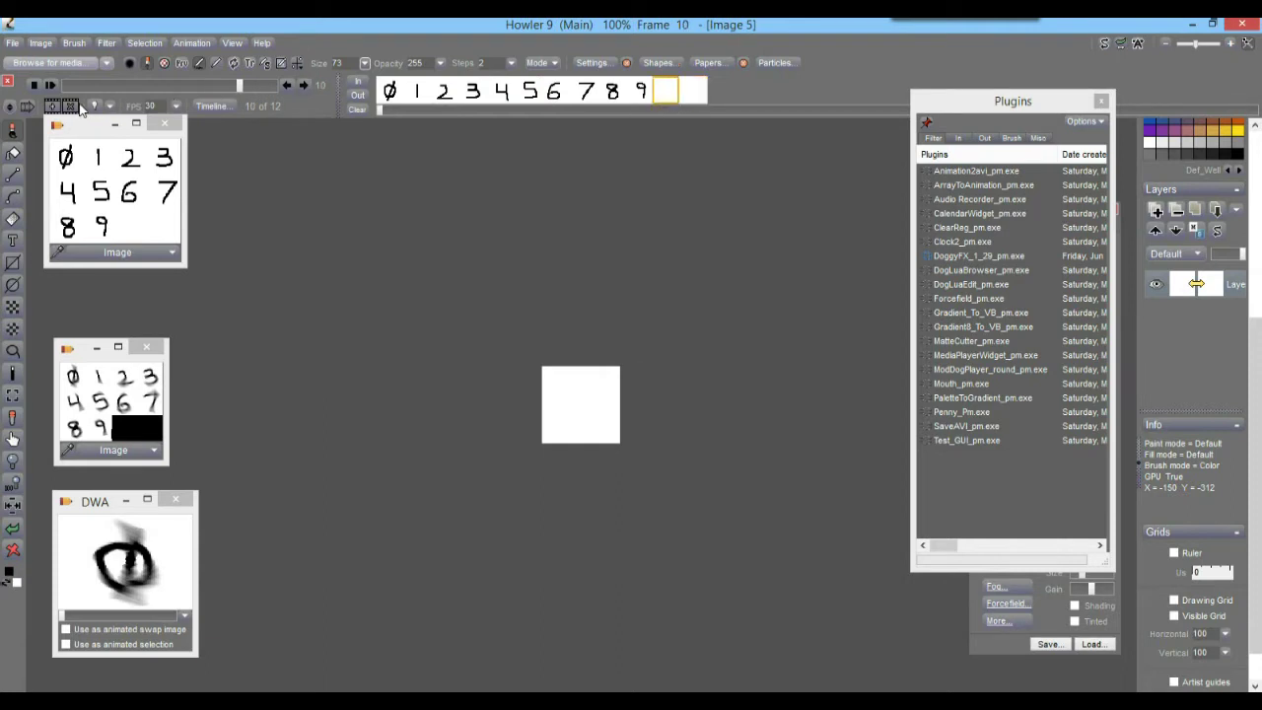
pyautogui.click(71, 105)
pyautogui.moveTo(87, 124); pyautogui.dragTo(81, 165)
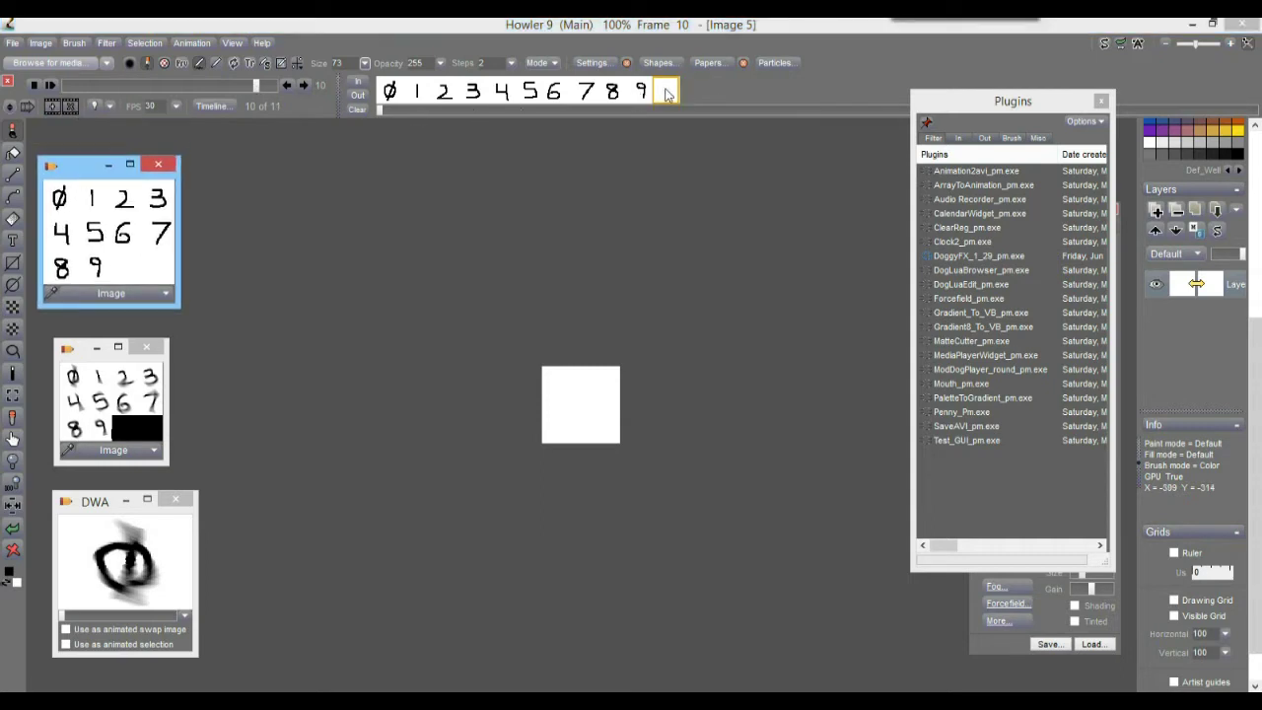
pyautogui.click(667, 92)
pyautogui.click(67, 105)
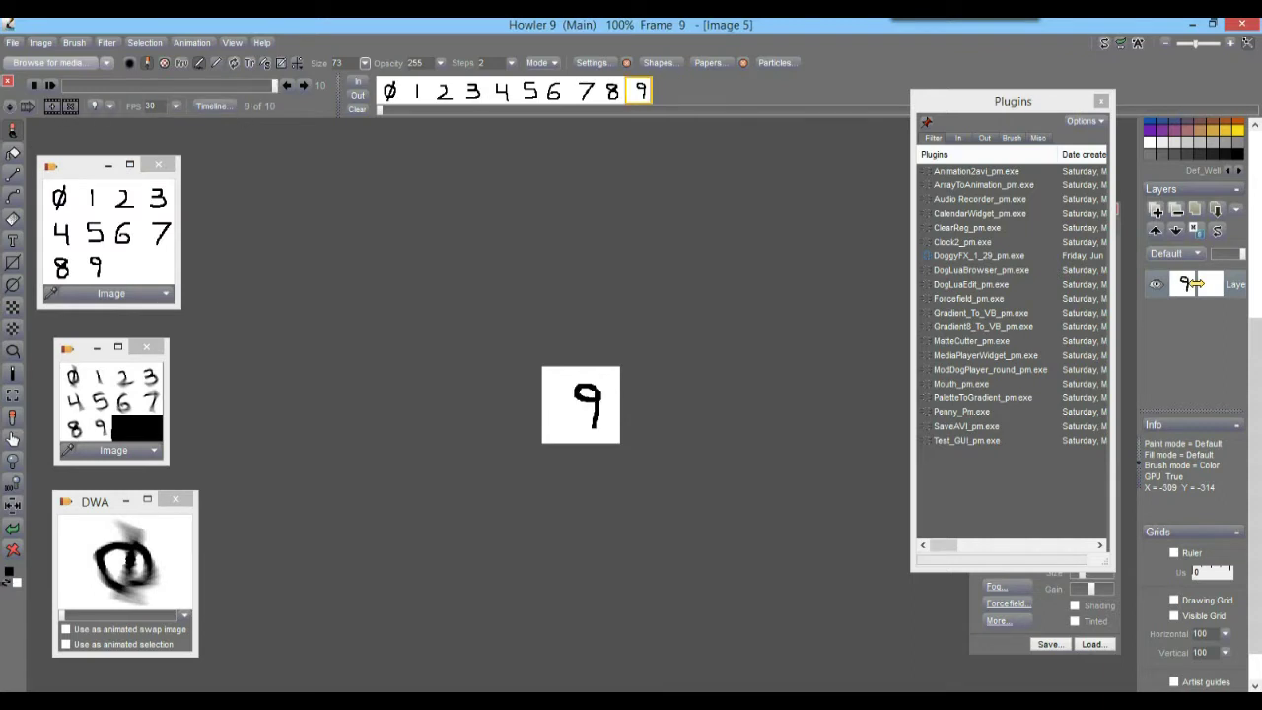
# Review the frames holding 0, 2, 4 and 9, then rewind to frame 0.
pyautogui.click(390, 92)
pyautogui.click(640, 92)
pyautogui.click(502, 92)
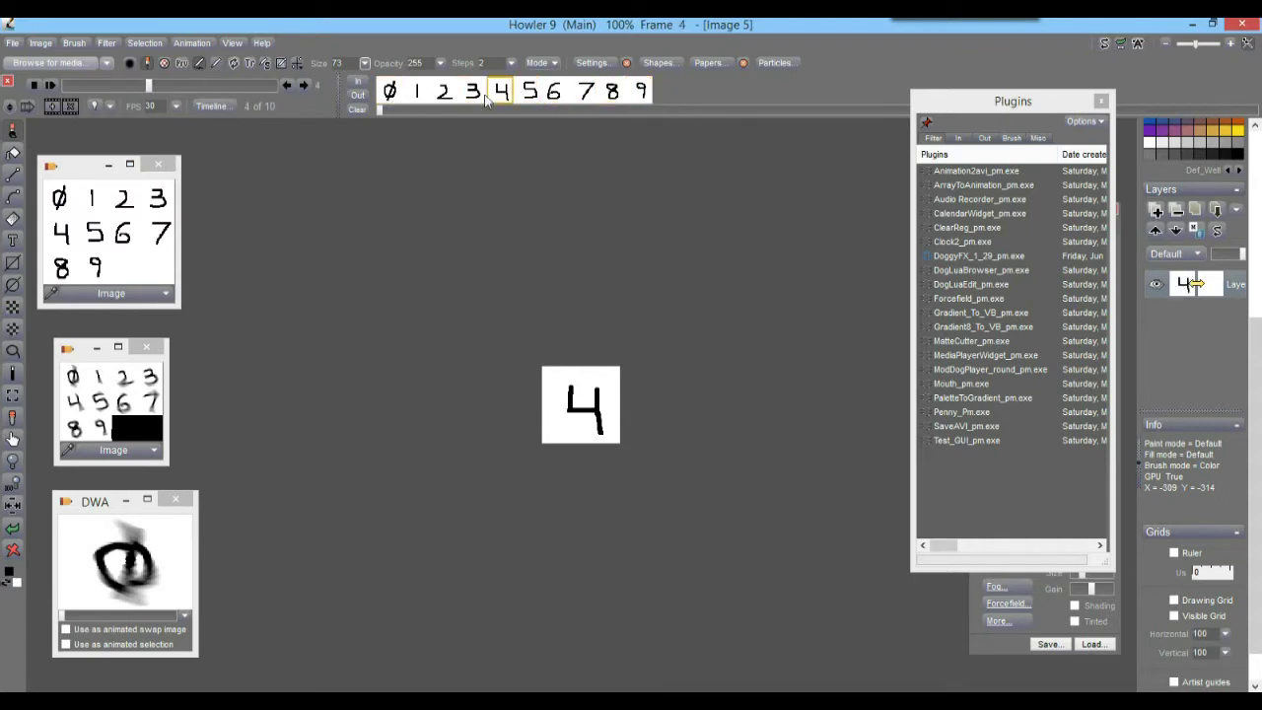
pyautogui.click(391, 92)
pyautogui.click(641, 91)
pyautogui.click(443, 92)
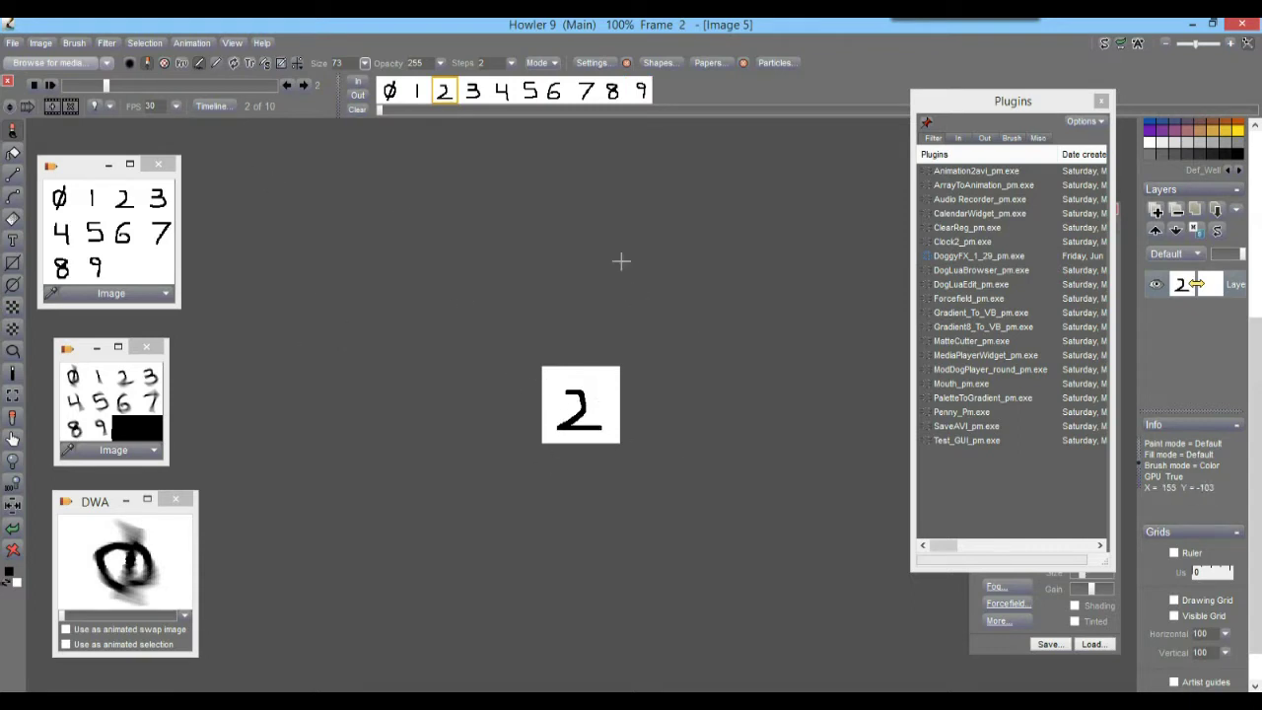
pyautogui.moveTo(103, 87); pyautogui.dragTo(70, 88)
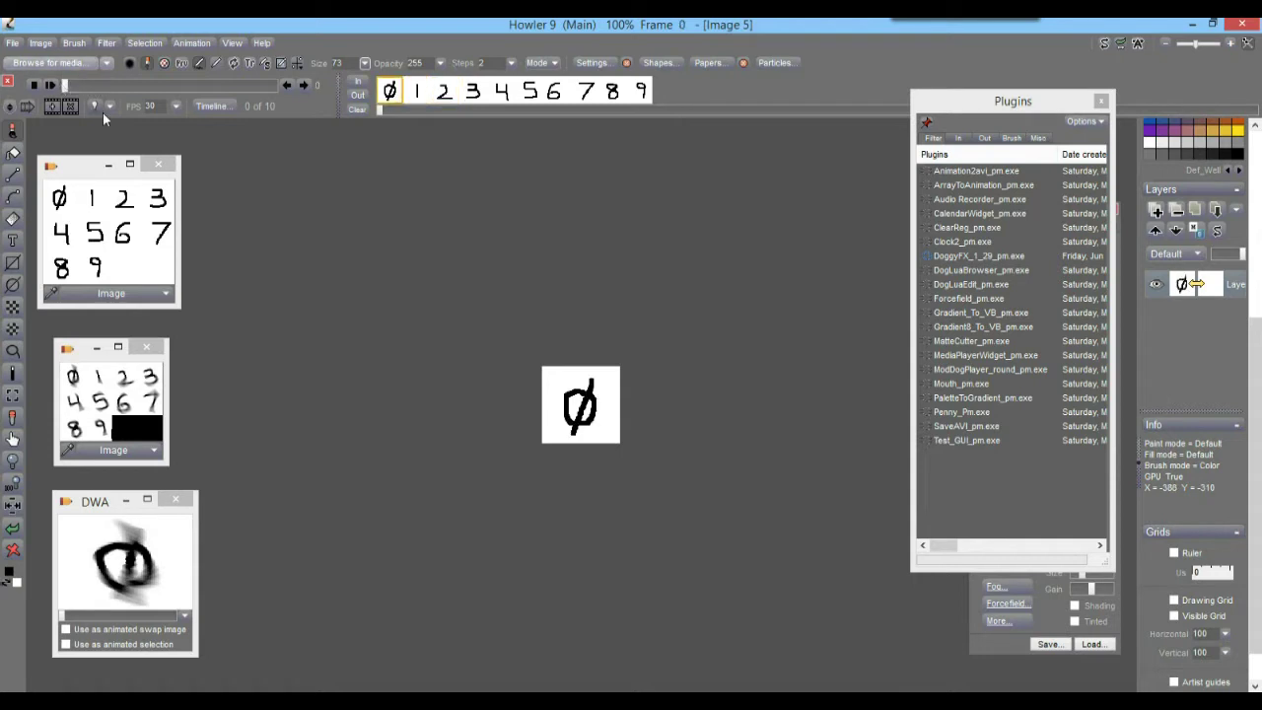
# Store the clean ten-digit animation to memory and place its window beside the older one.
pyautogui.click(14, 44)
pyautogui.click(46, 29)
pyautogui.click(190, 44)
pyautogui.moveTo(291, 106)
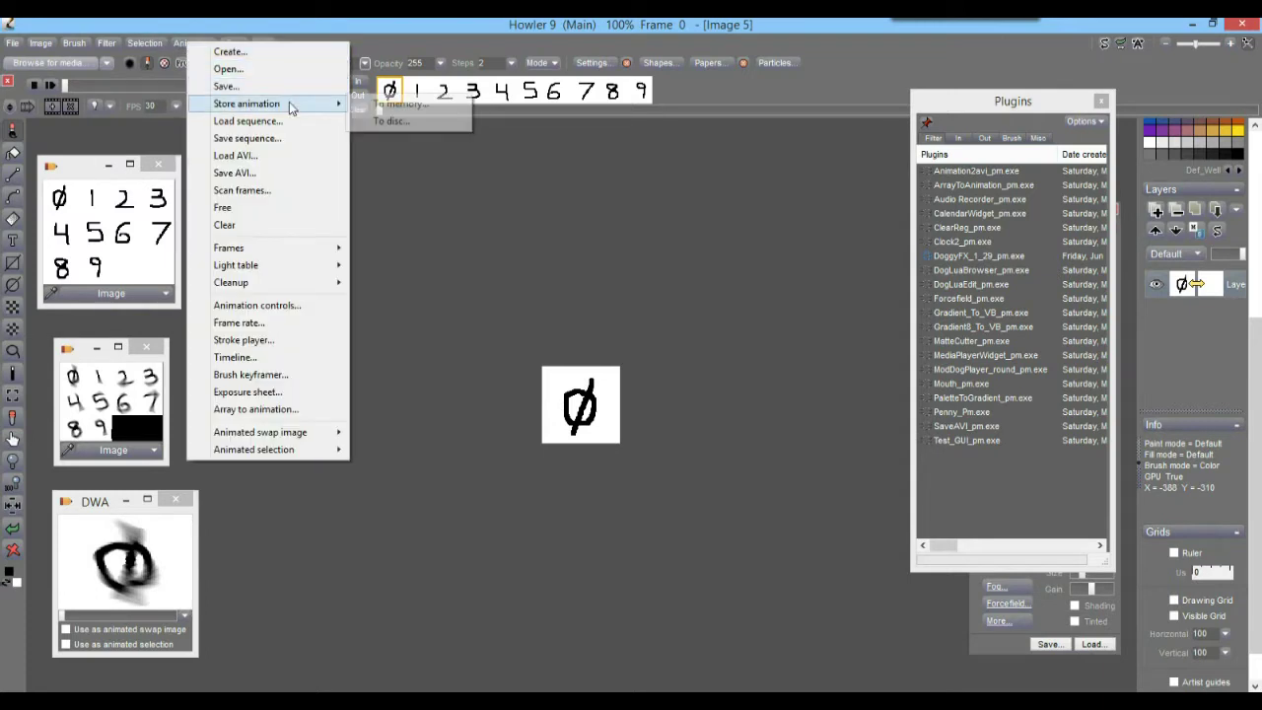
pyautogui.click(414, 107)
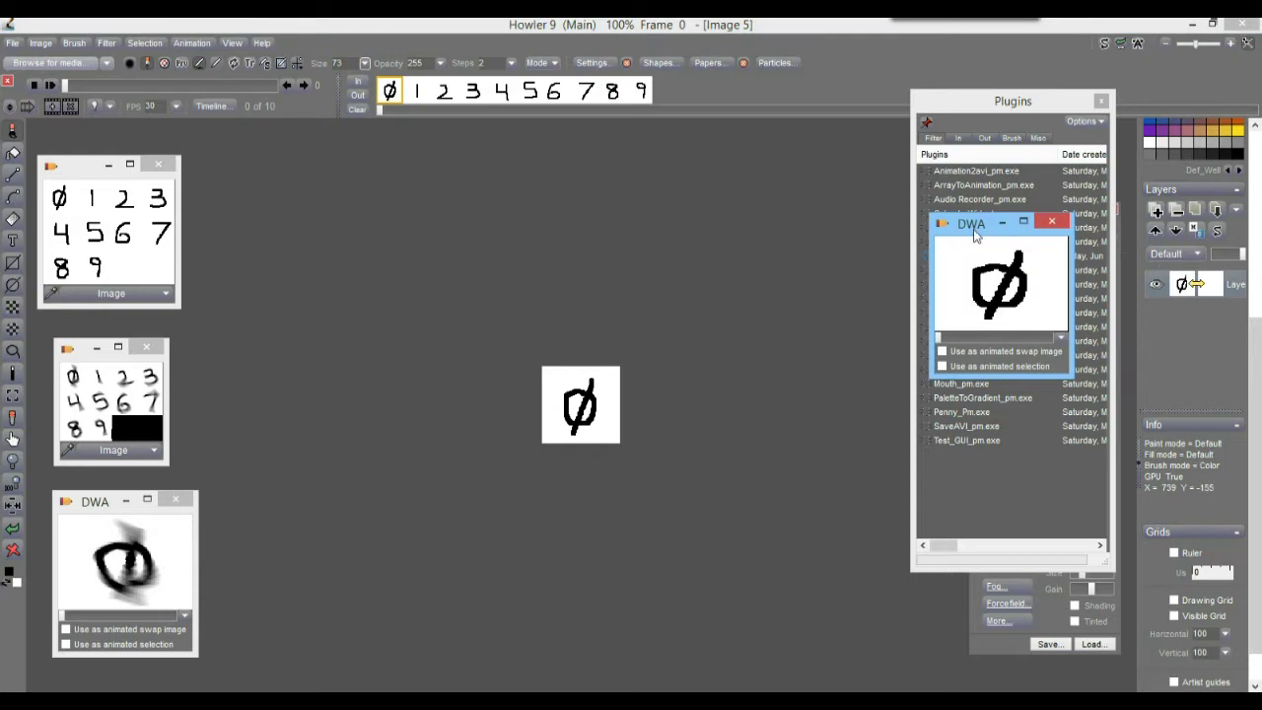
pyautogui.moveTo(946, 247); pyautogui.dragTo(280, 513)
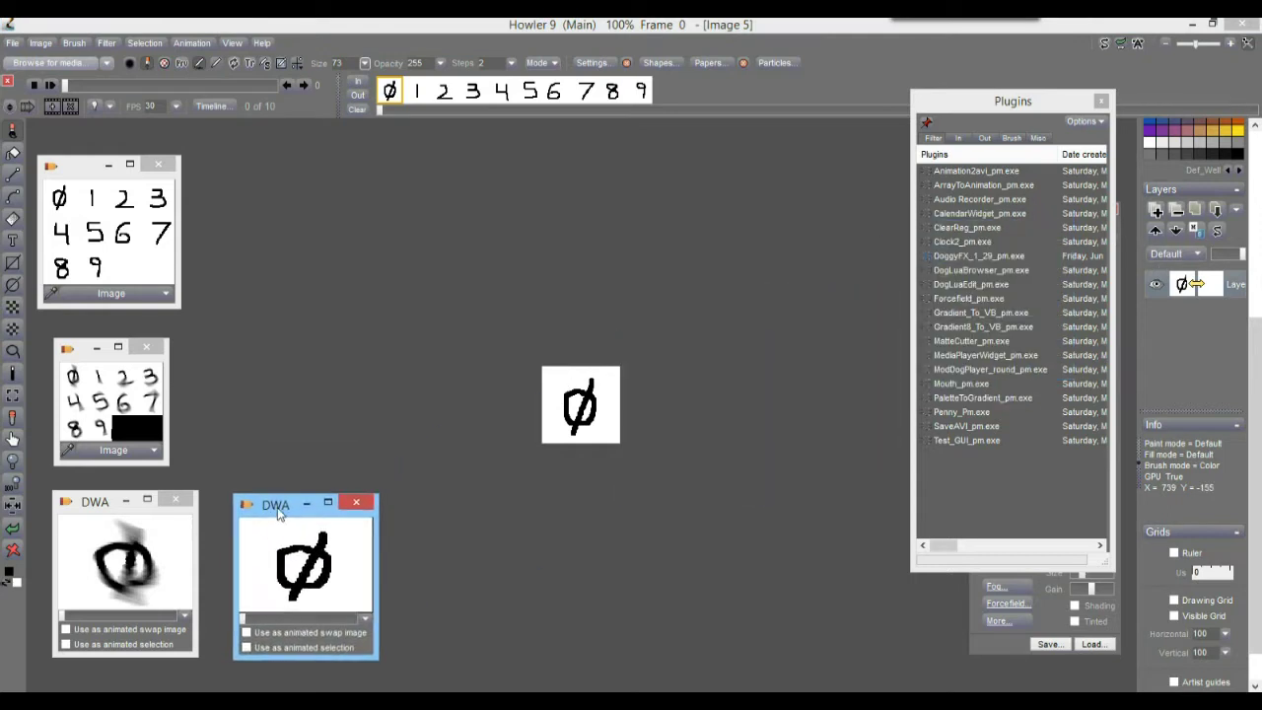
# Restore the earlier blurred digit animation and play through its frames.
pyautogui.doubleClick(103, 554)
pyautogui.click(671, 410)
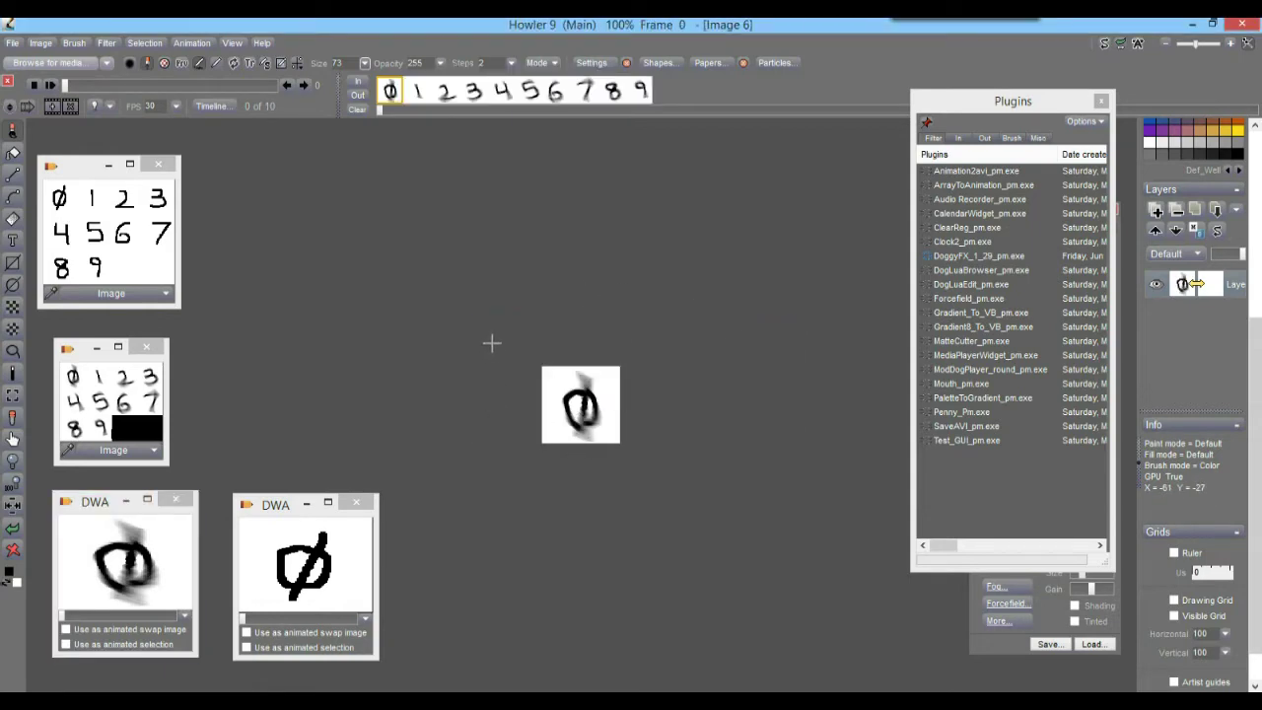
pyautogui.scroll(5, 586, 358)
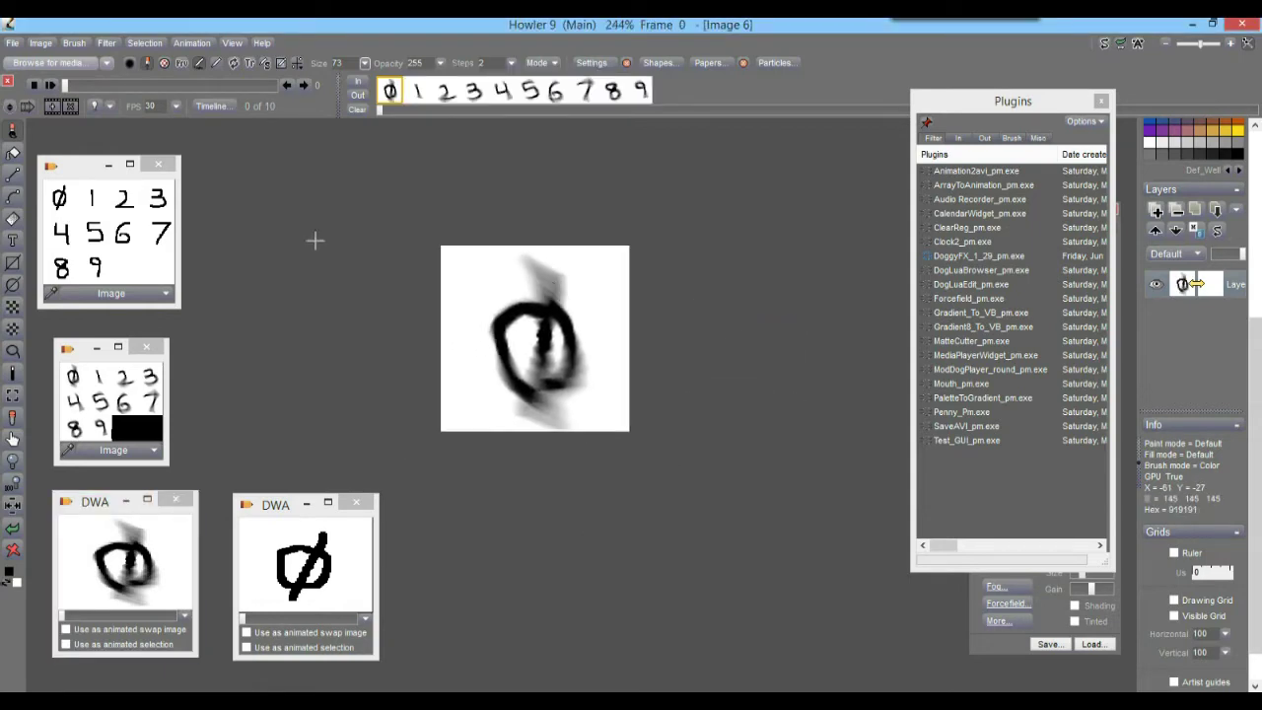
pyautogui.moveTo(64, 86); pyautogui.dragTo(50, 111)
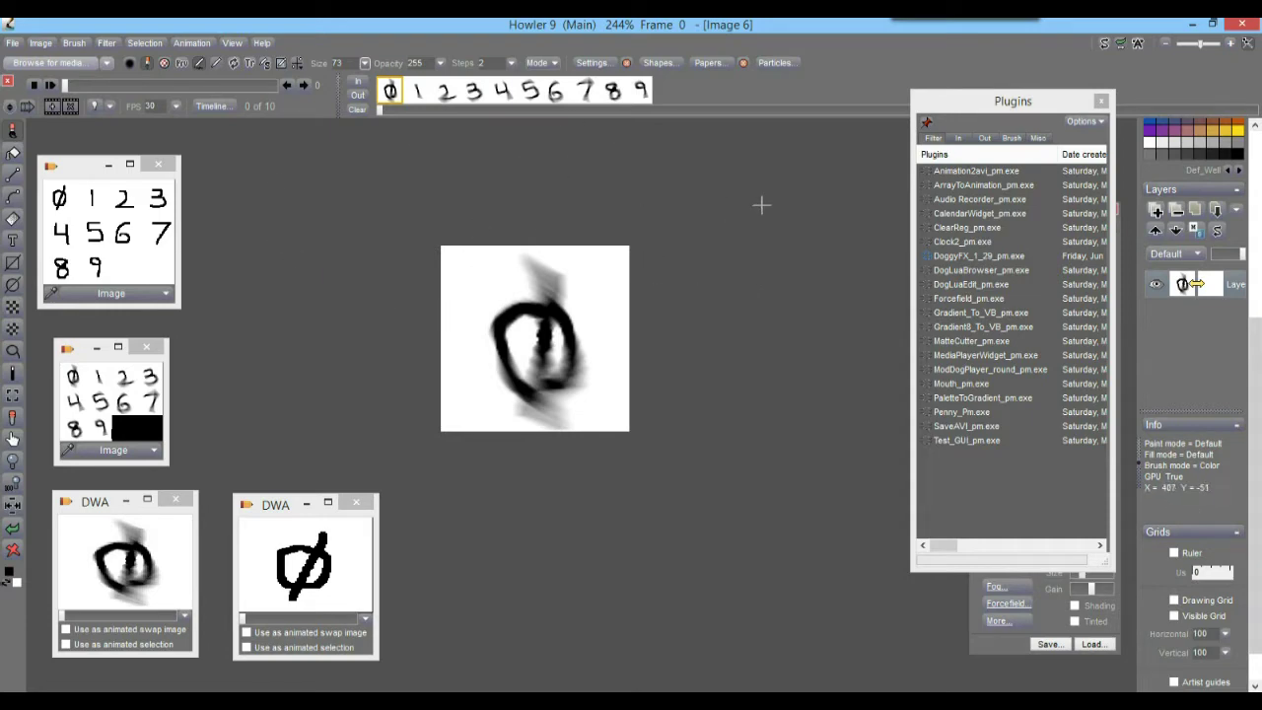
pyautogui.moveTo(1023, 99); pyautogui.dragTo(963, 159)
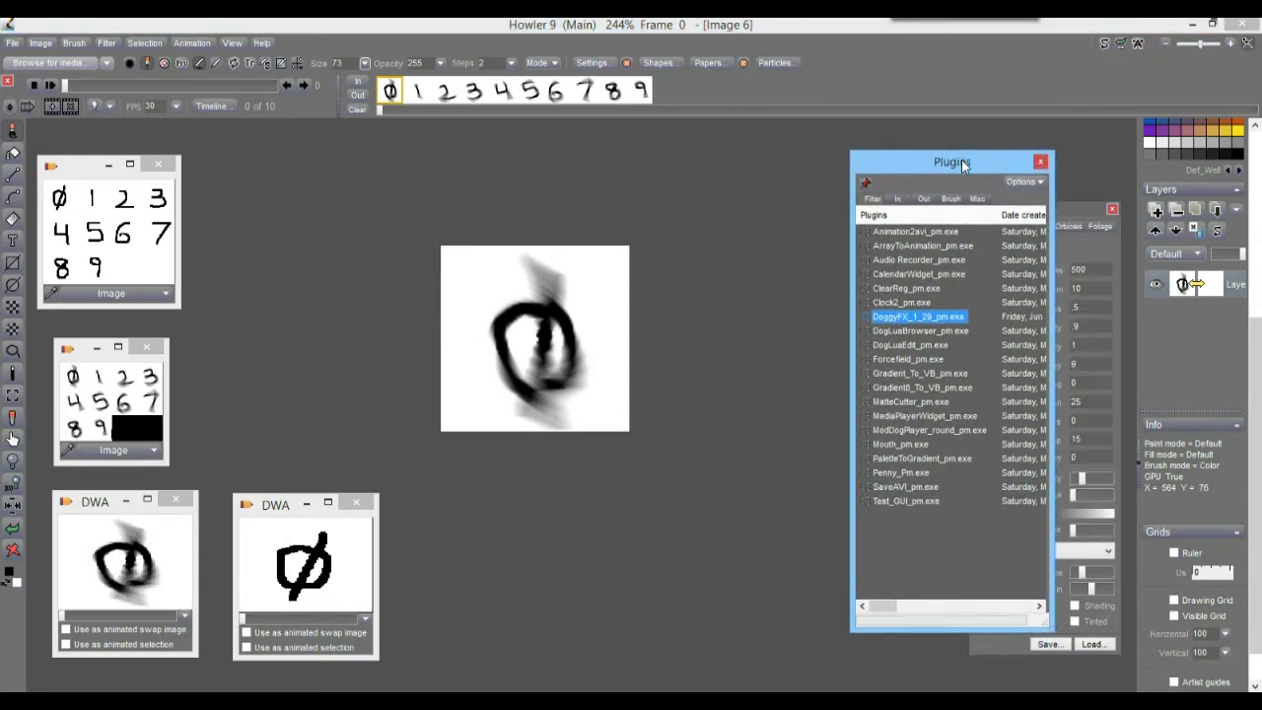
pyautogui.click(942, 315)
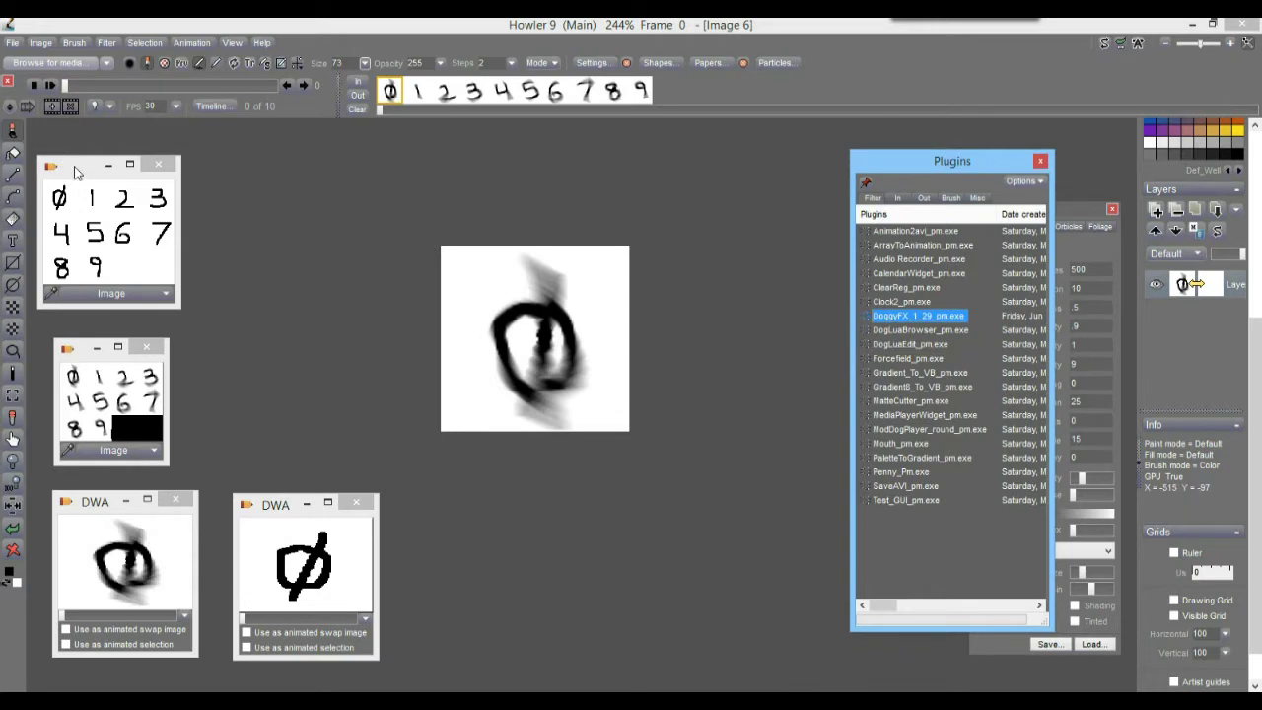
pyautogui.click(70, 60)
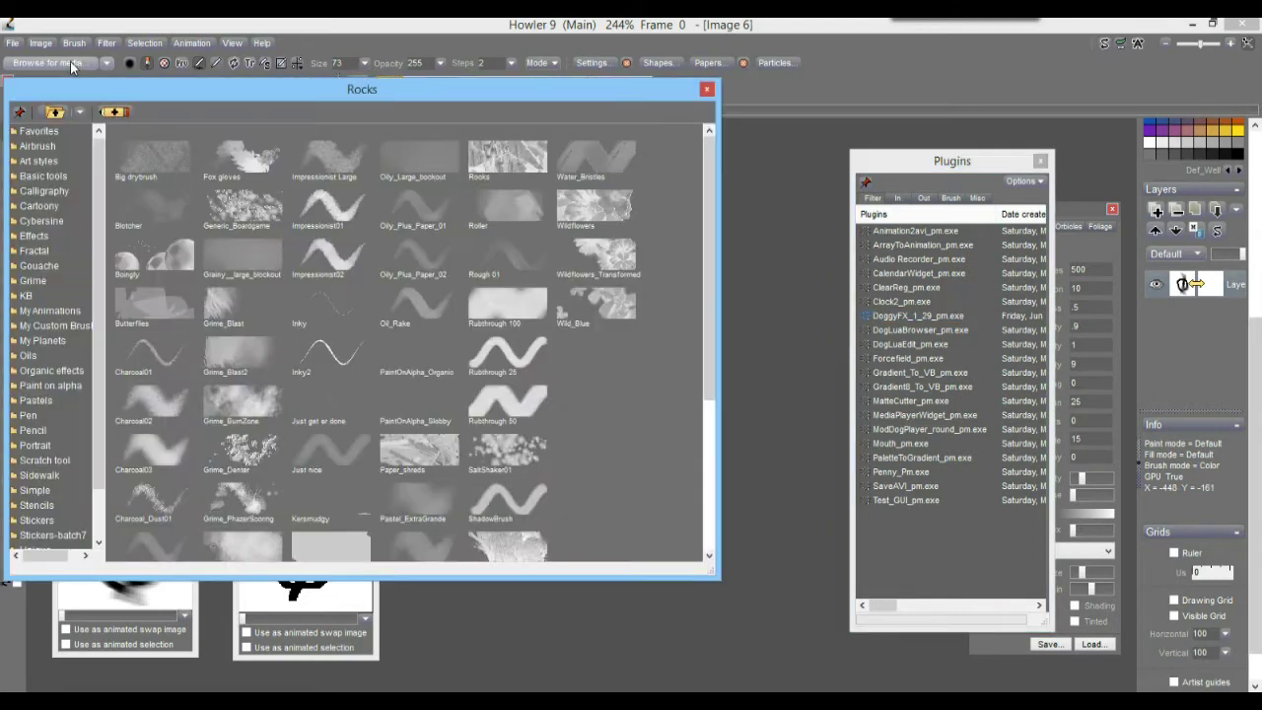
pyautogui.click(707, 89)
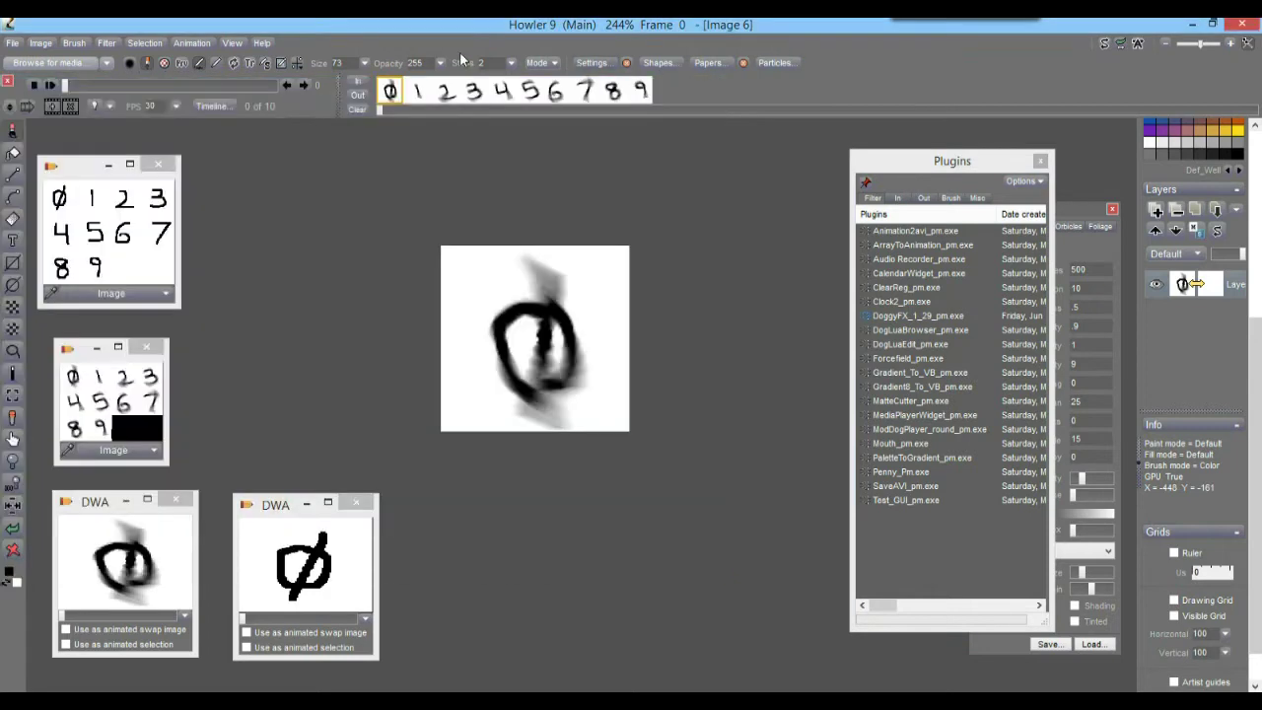
# Close the current image and create a new 400 × 300 white canvas.
pyautogui.click(13, 43)
pyautogui.click(106, 54)
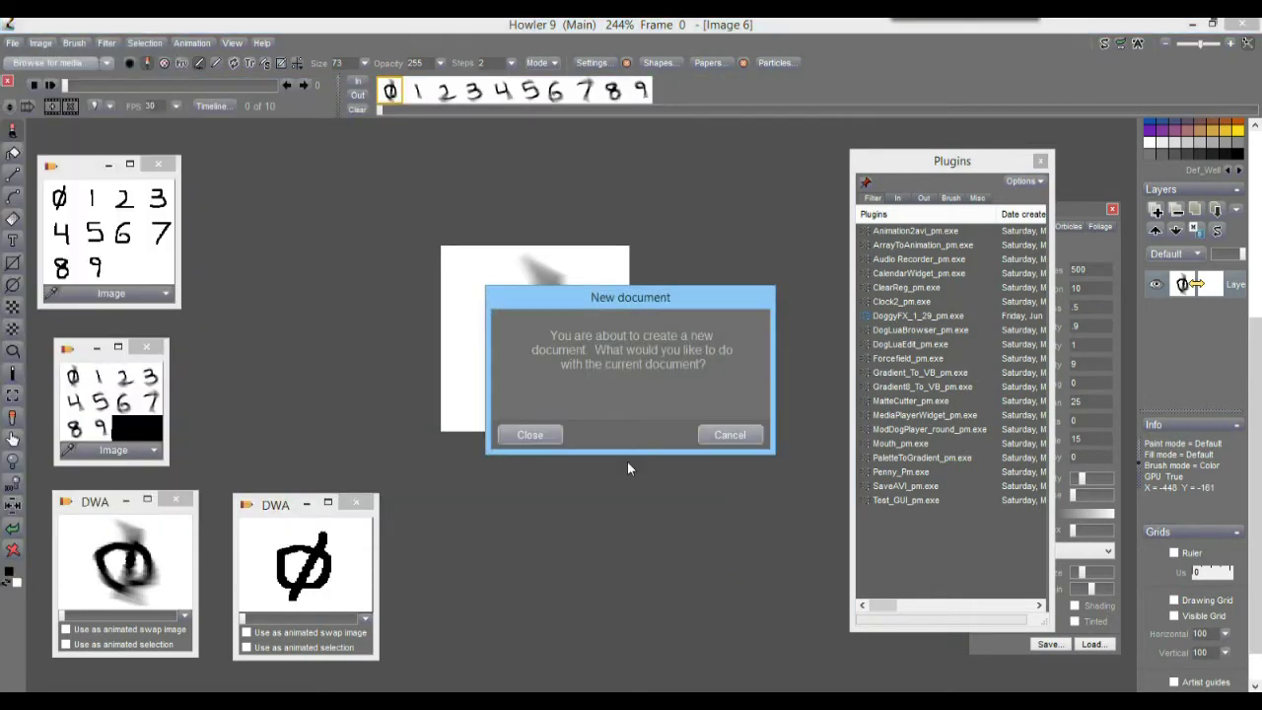
pyautogui.click(531, 435)
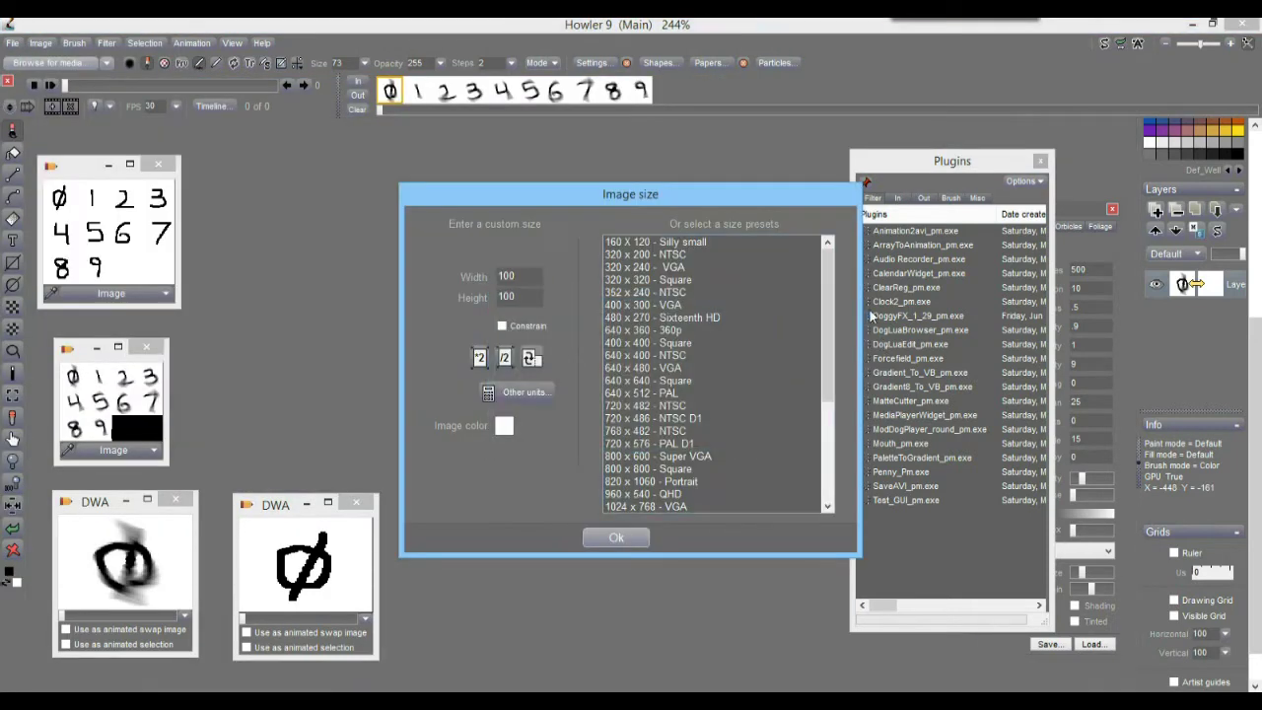
pyautogui.doubleClick(522, 277)
pyautogui.write('4')
pyautogui.doubleClick(527, 296)
pyautogui.write('300')
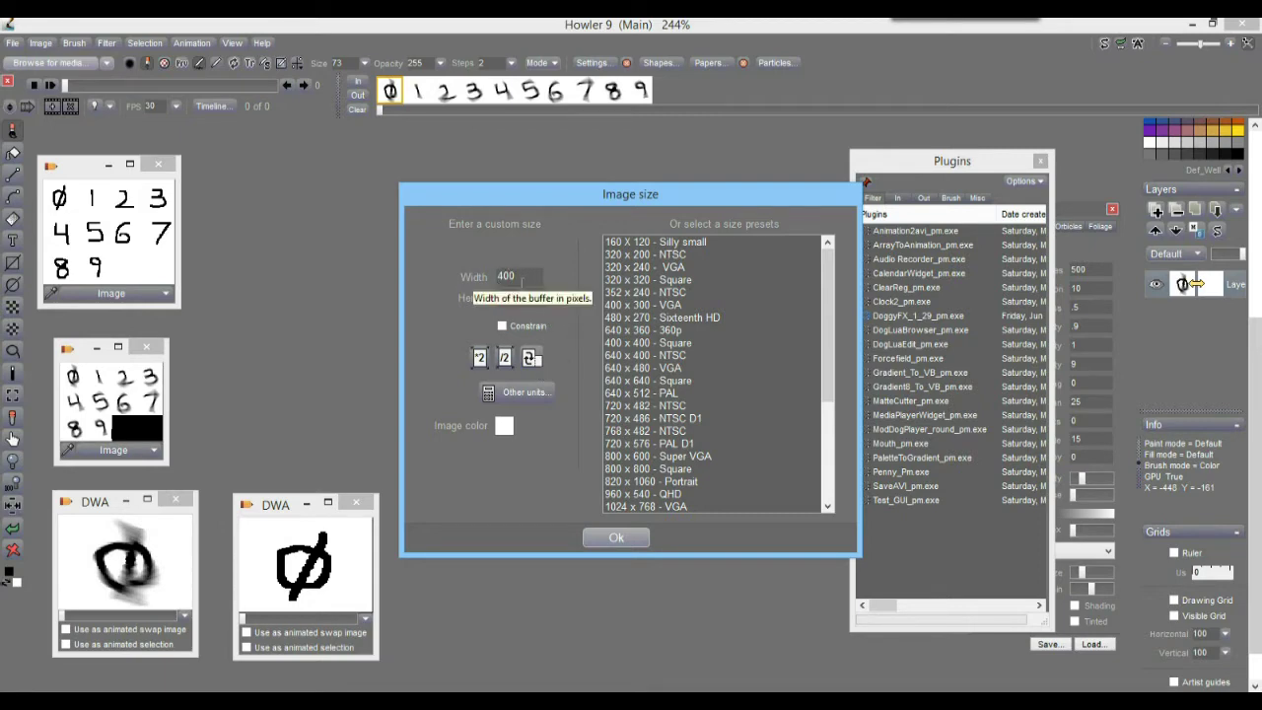
pyautogui.click(617, 538)
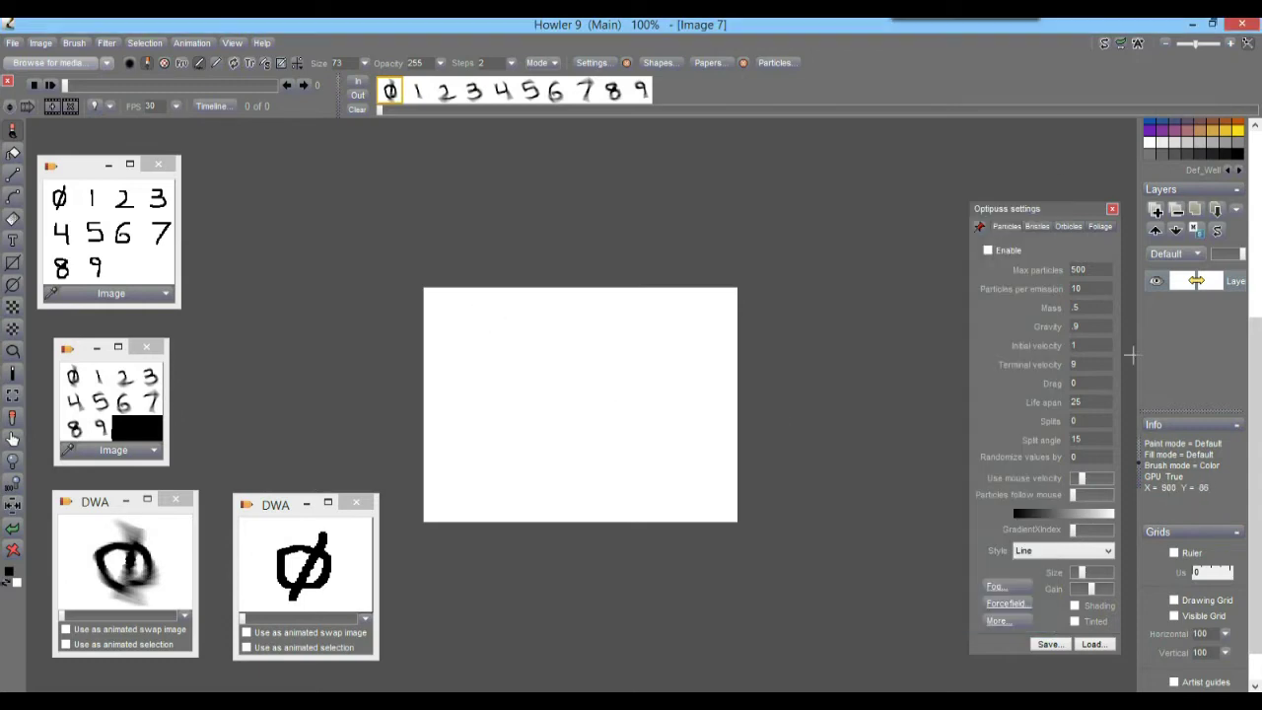
pyautogui.scroll(-2, 1258, 569)
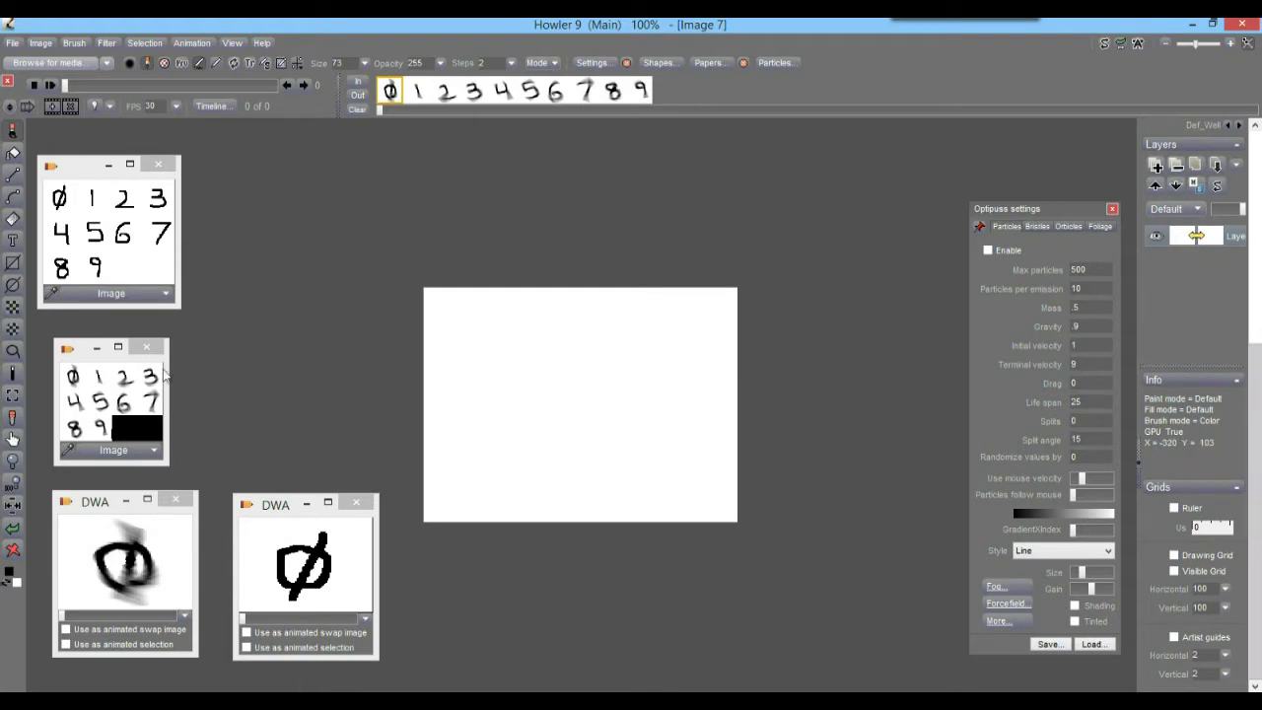
pyautogui.click(233, 44)
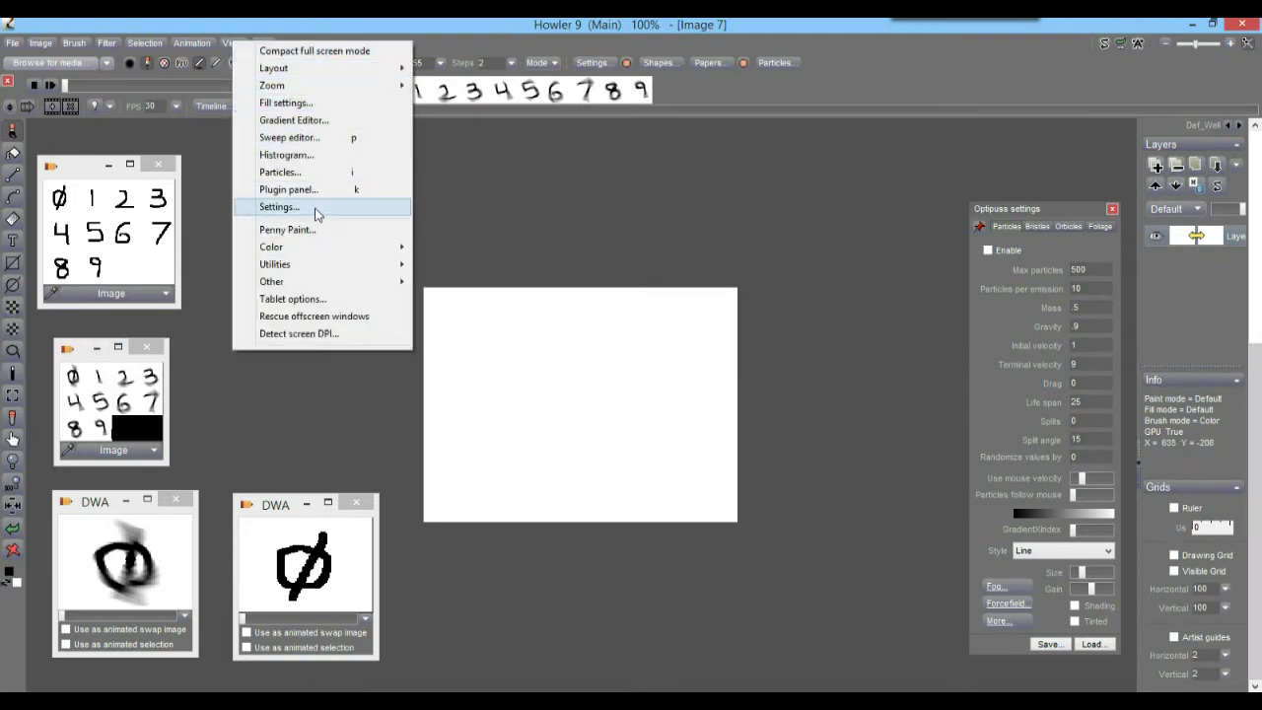
pyautogui.moveTo(302, 71)
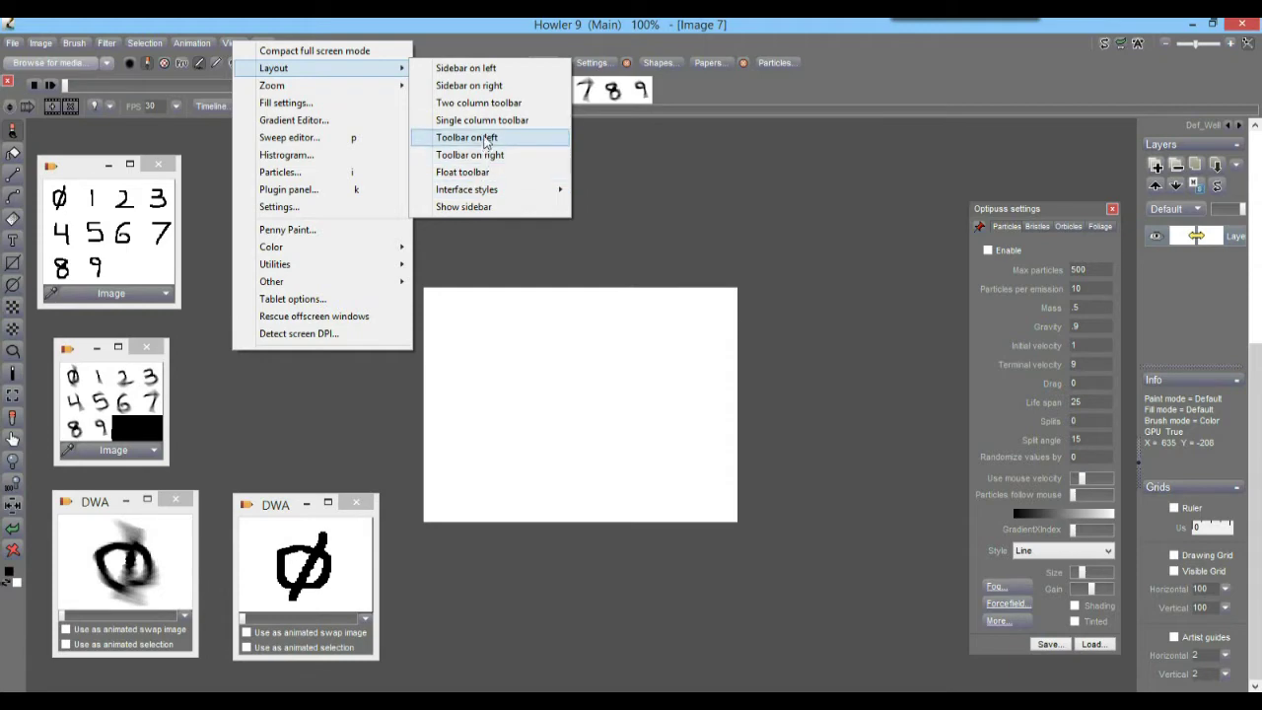
pyautogui.click(469, 86)
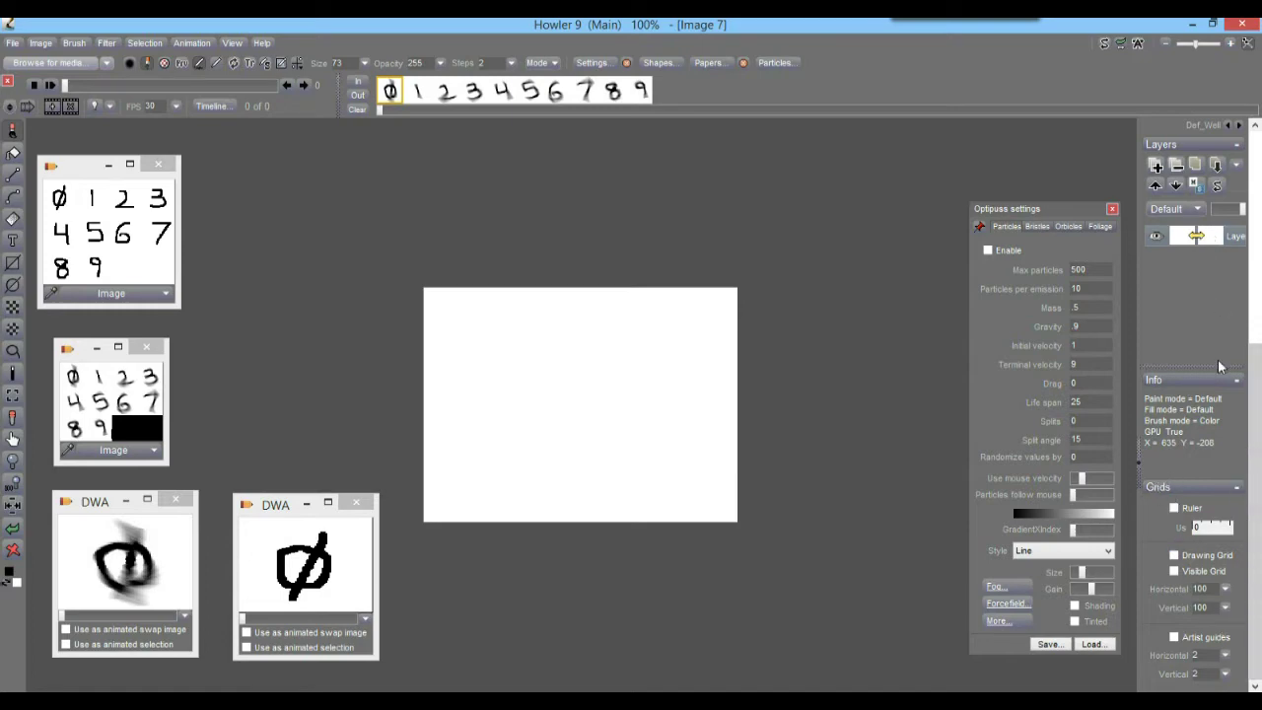
# Toggle the Artist guides on and off over the canvas.
pyautogui.scroll(2, 1231, 493)
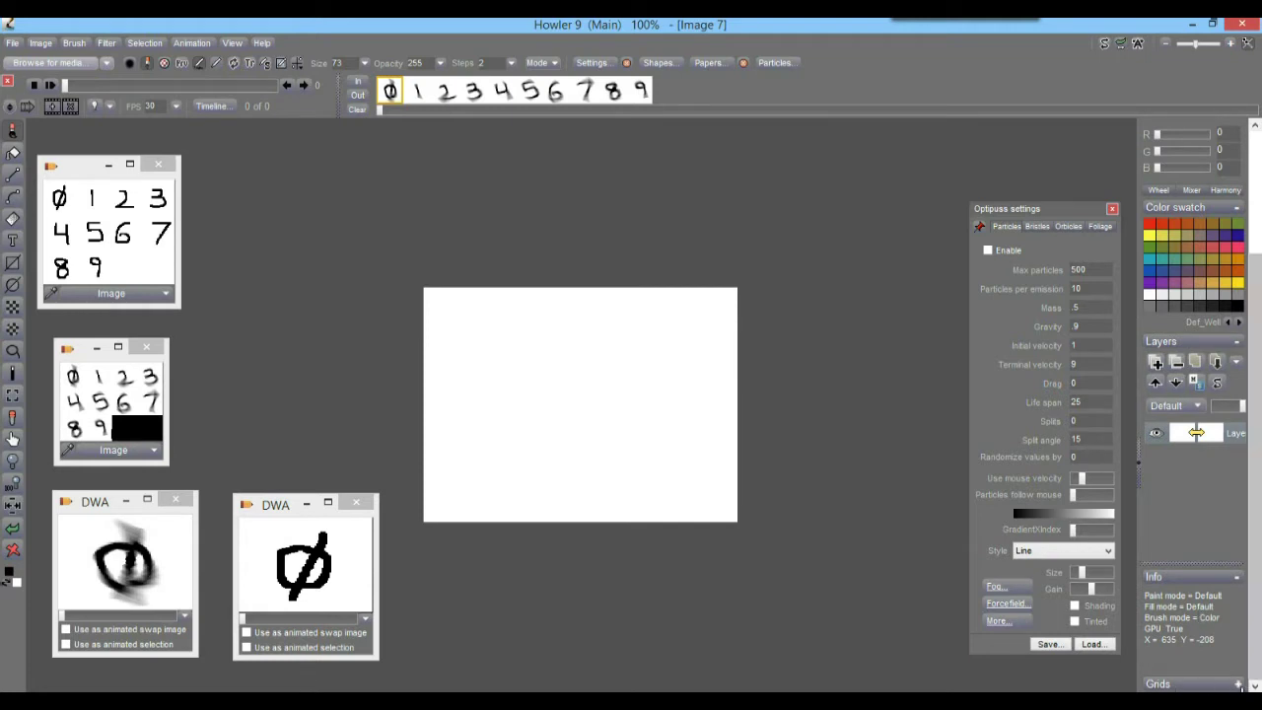
pyautogui.scroll(-2, 1256, 611)
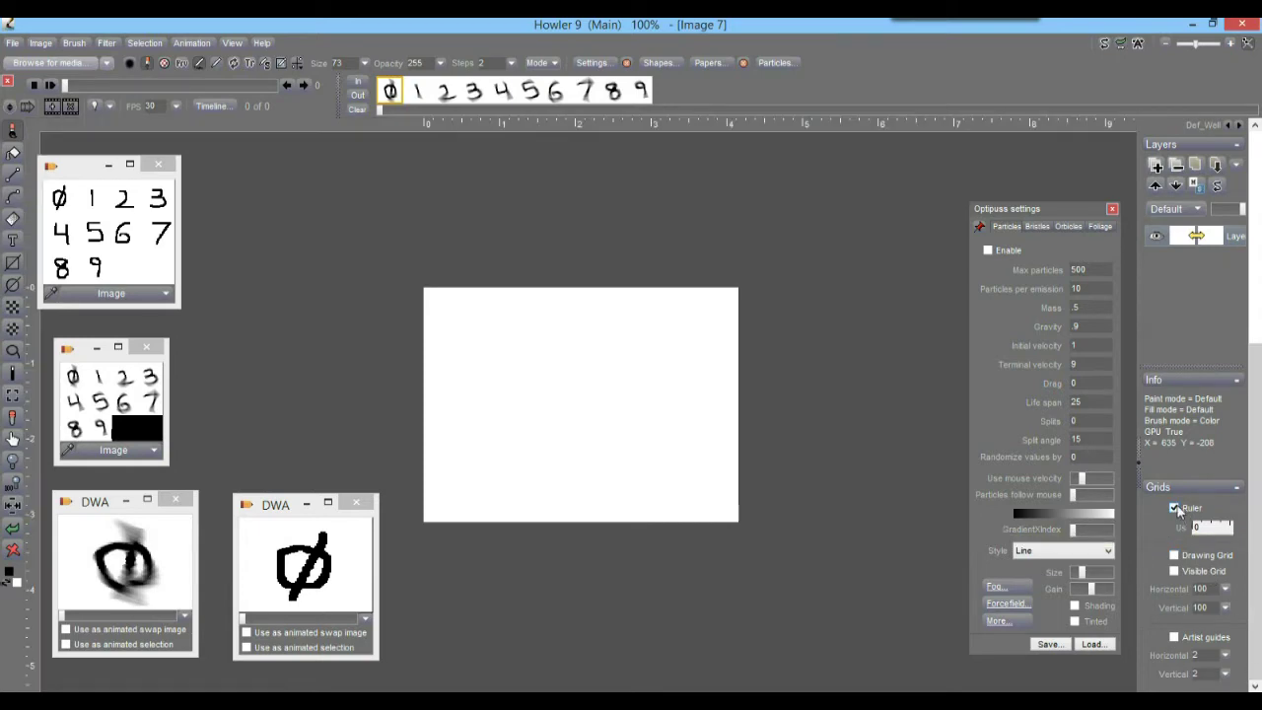
pyautogui.click(1174, 638)
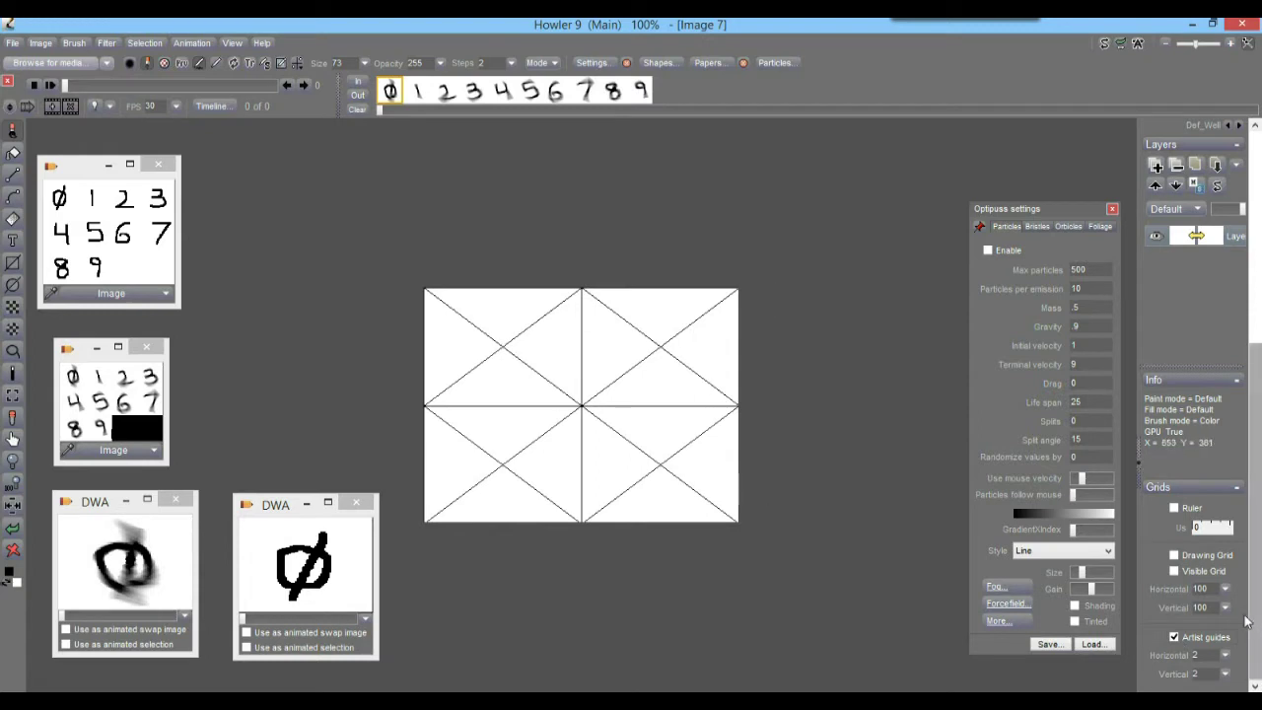
pyautogui.click(1174, 639)
pyautogui.click(1174, 638)
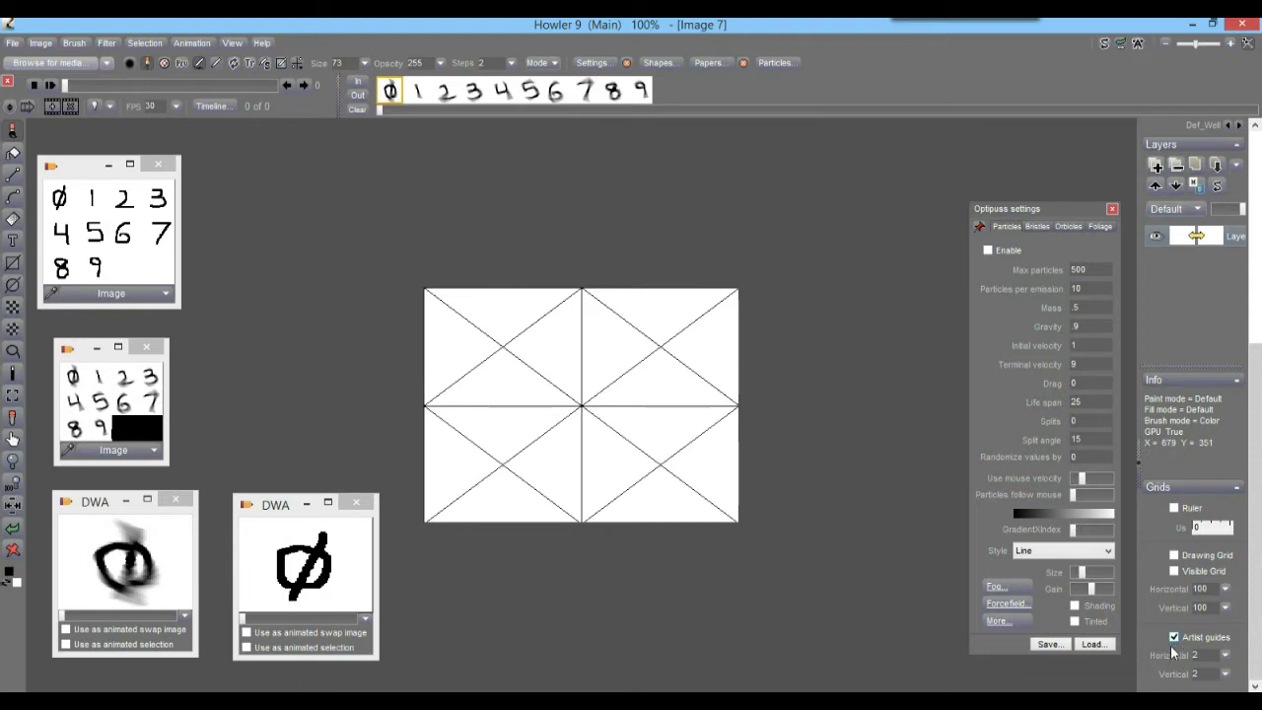
pyautogui.click(1173, 638)
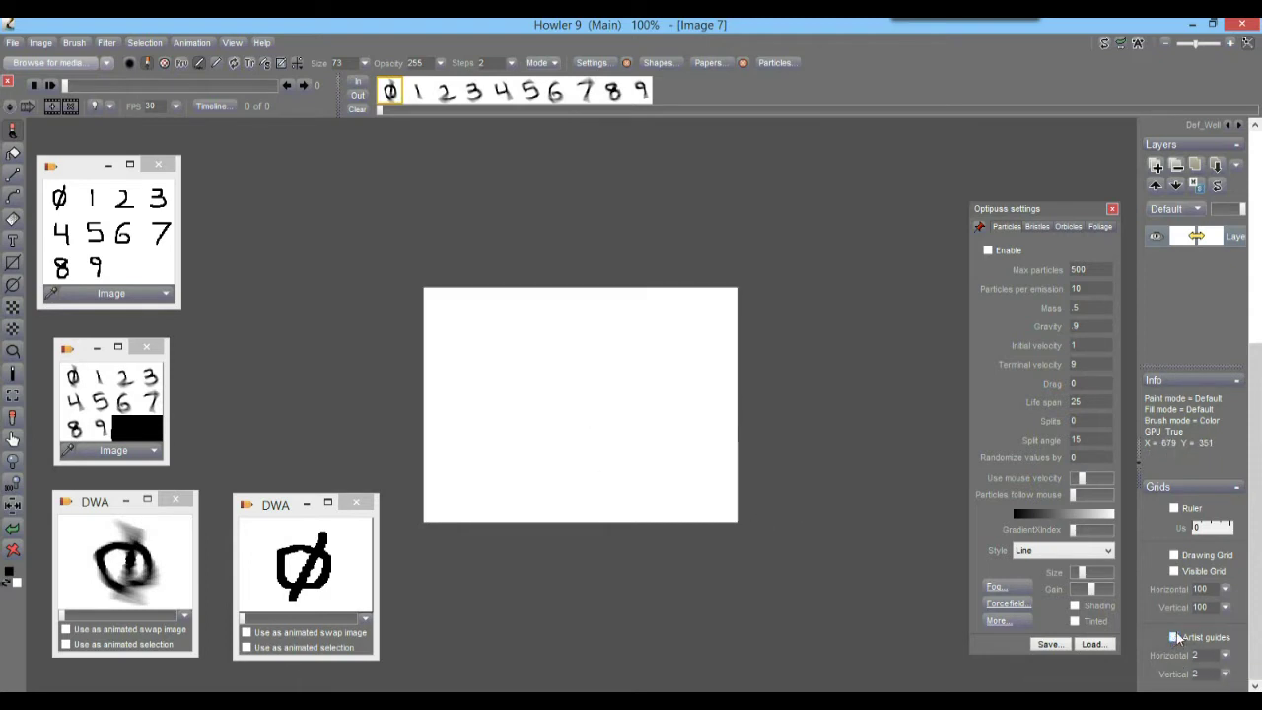
# Try Drawing Grid snapping with a test stroke, then clear the canvas to white.
pyautogui.click(1174, 556)
pyautogui.click(1175, 572)
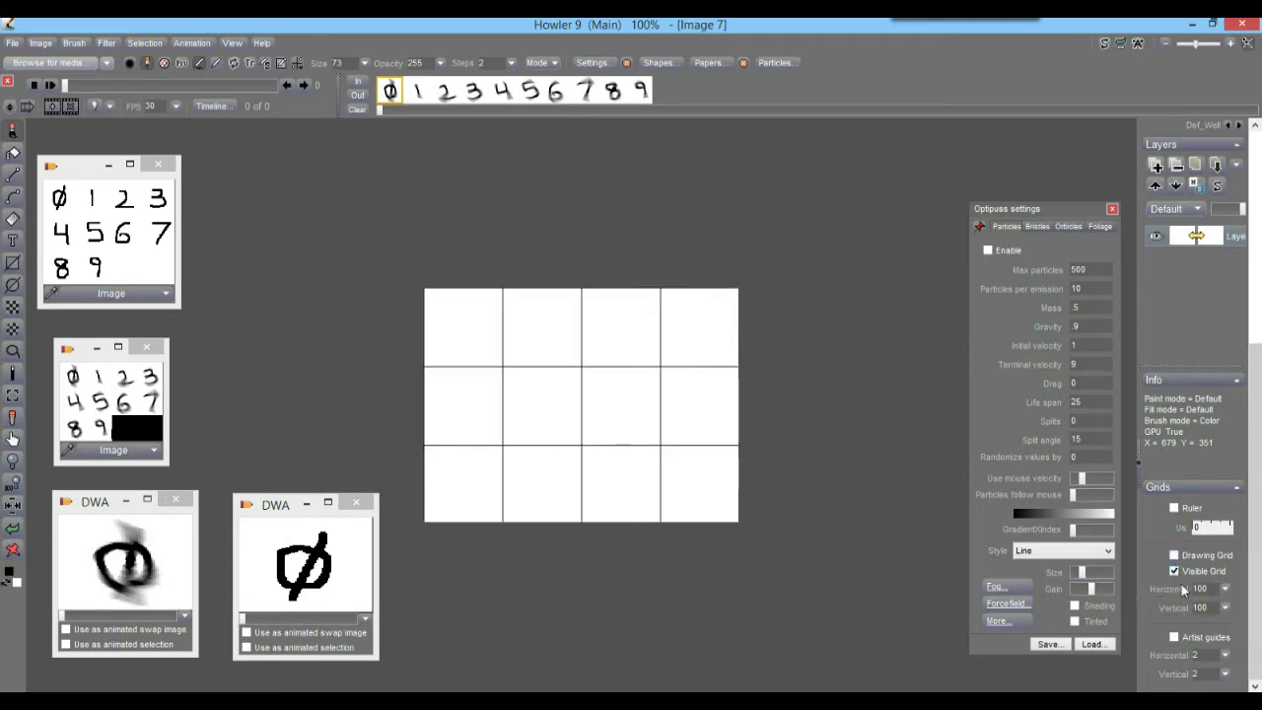
pyautogui.click(1175, 572)
pyautogui.click(1175, 557)
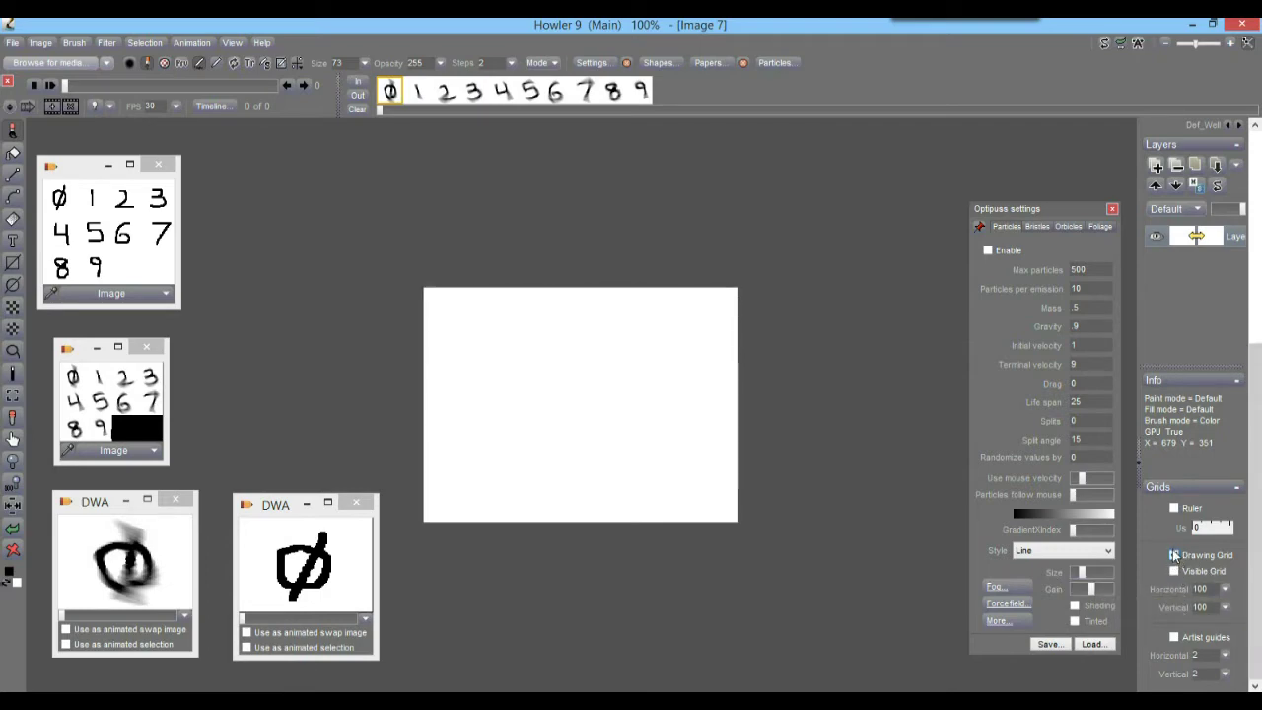
pyautogui.click(1174, 572)
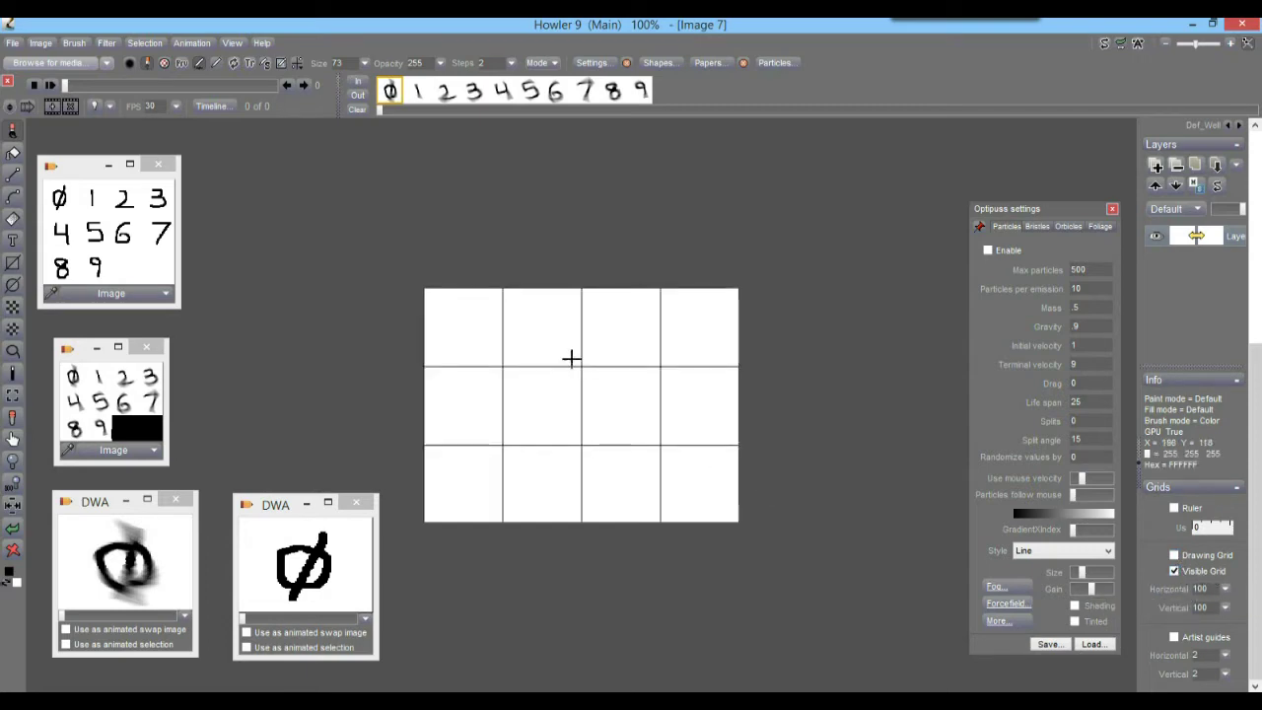
pyautogui.click(1175, 572)
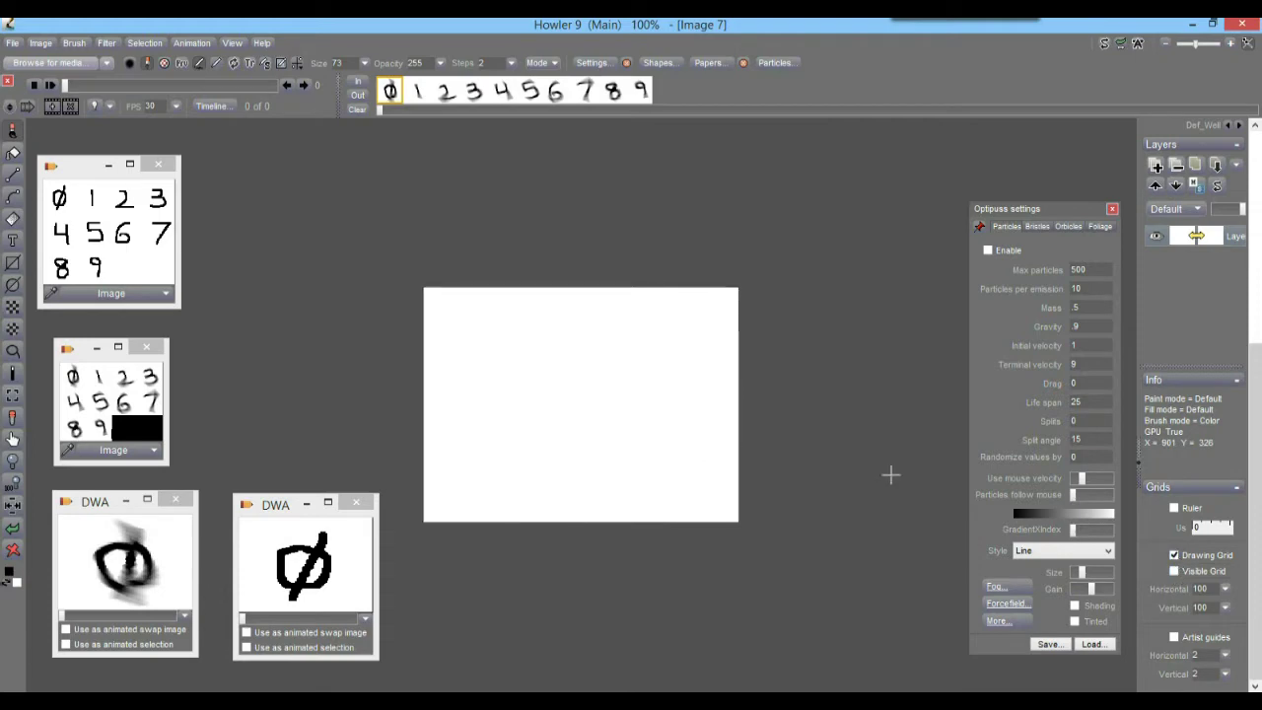
pyautogui.moveTo(562, 388)
pyautogui.mouseDown()
pyautogui.moveTo(665, 372)
pyautogui.moveTo(645, 471)
pyautogui.moveTo(502, 470)
pyautogui.moveTo(589, 529)
pyautogui.moveTo(519, 549)
pyautogui.moveTo(676, 434)
pyautogui.moveTo(445, 293)
pyautogui.moveTo(628, 338)
pyautogui.moveTo(736, 431)
pyautogui.moveTo(524, 406)
pyautogui.moveTo(476, 428)
pyautogui.mouseUp()
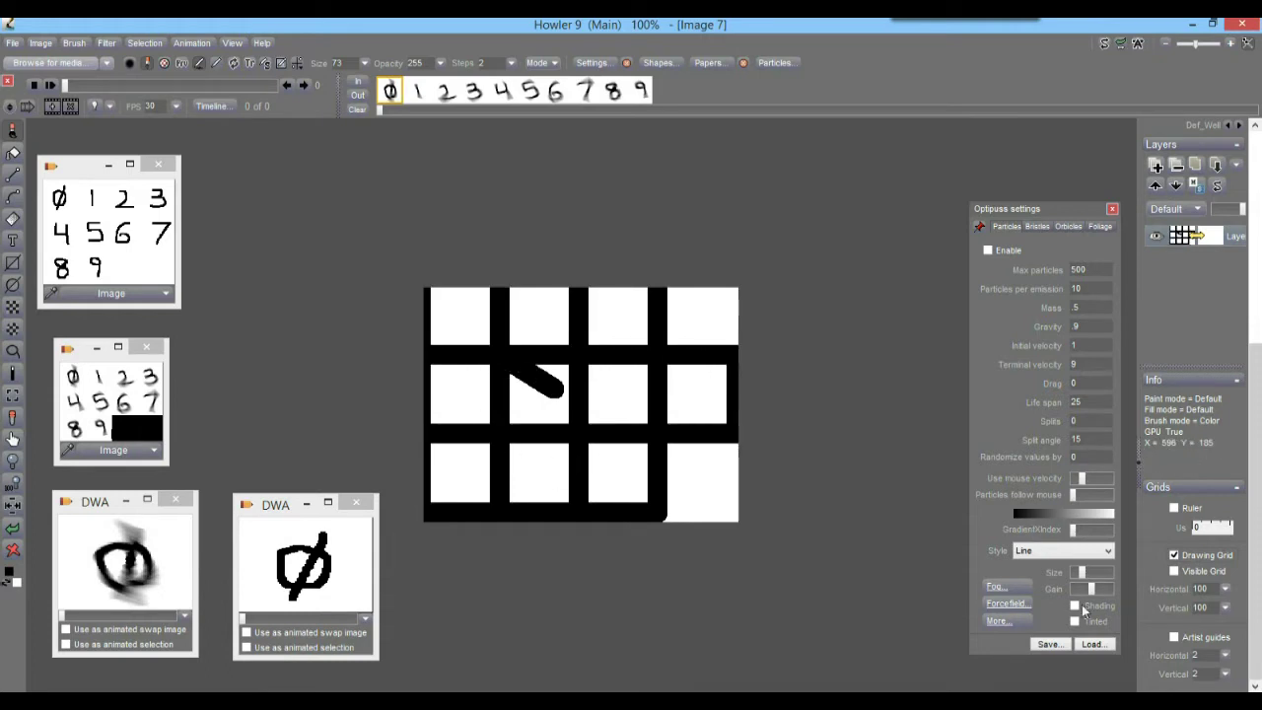
pyautogui.click(13, 552)
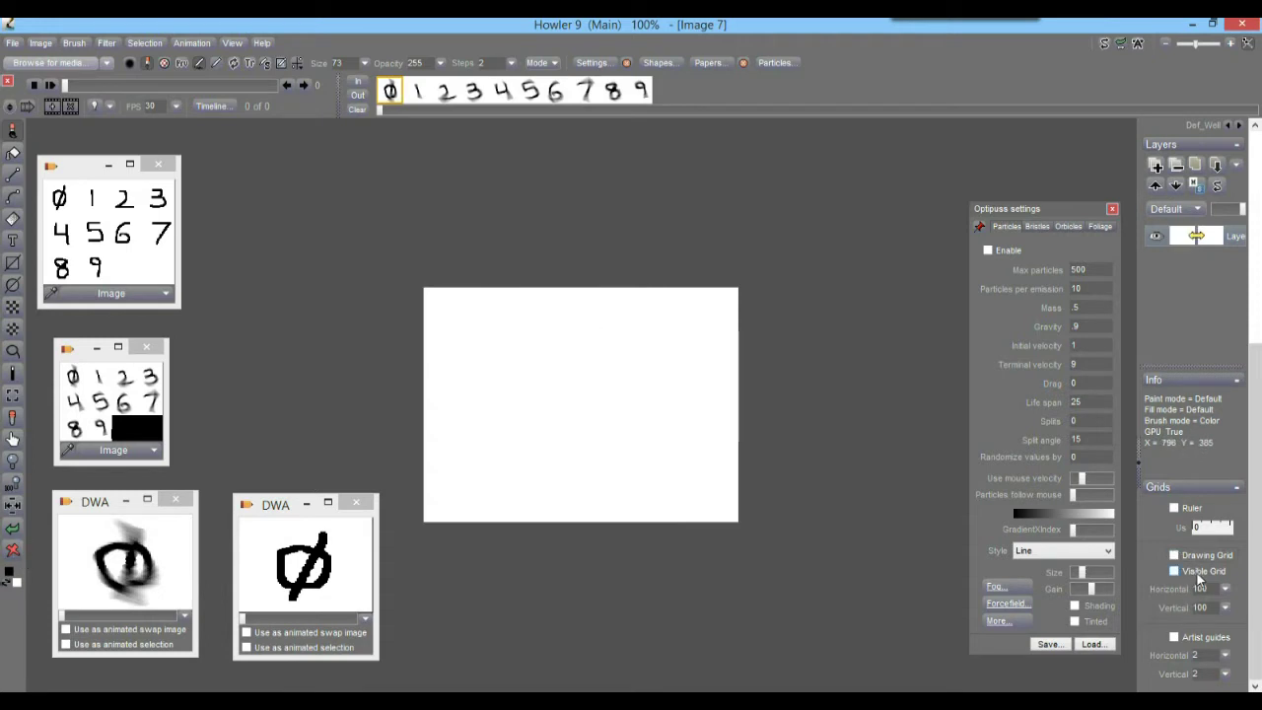
# Show the Visible Grid at 100 x 100 spacing, dividing the canvas into 4x3 cells.
pyautogui.click(1175, 572)
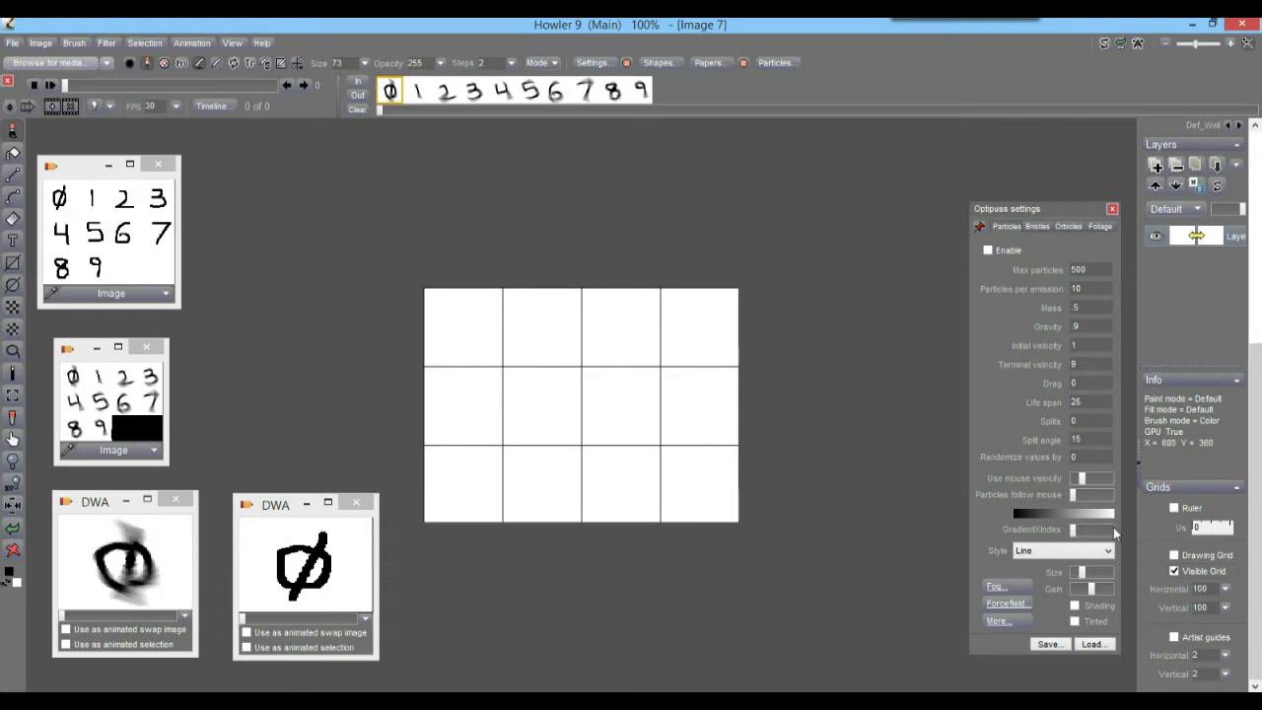
pyautogui.click(1226, 589)
pyautogui.moveTo(1217, 611); pyautogui.dragTo(1248, 620)
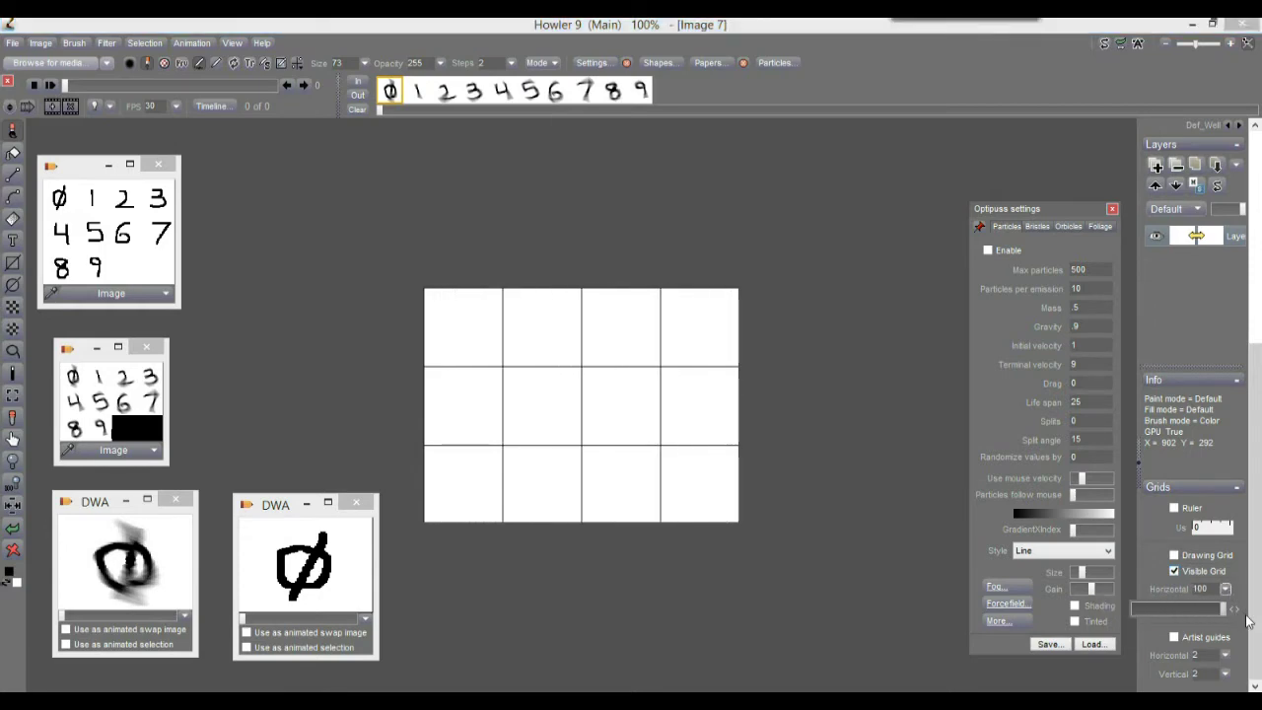
pyautogui.click(1233, 592)
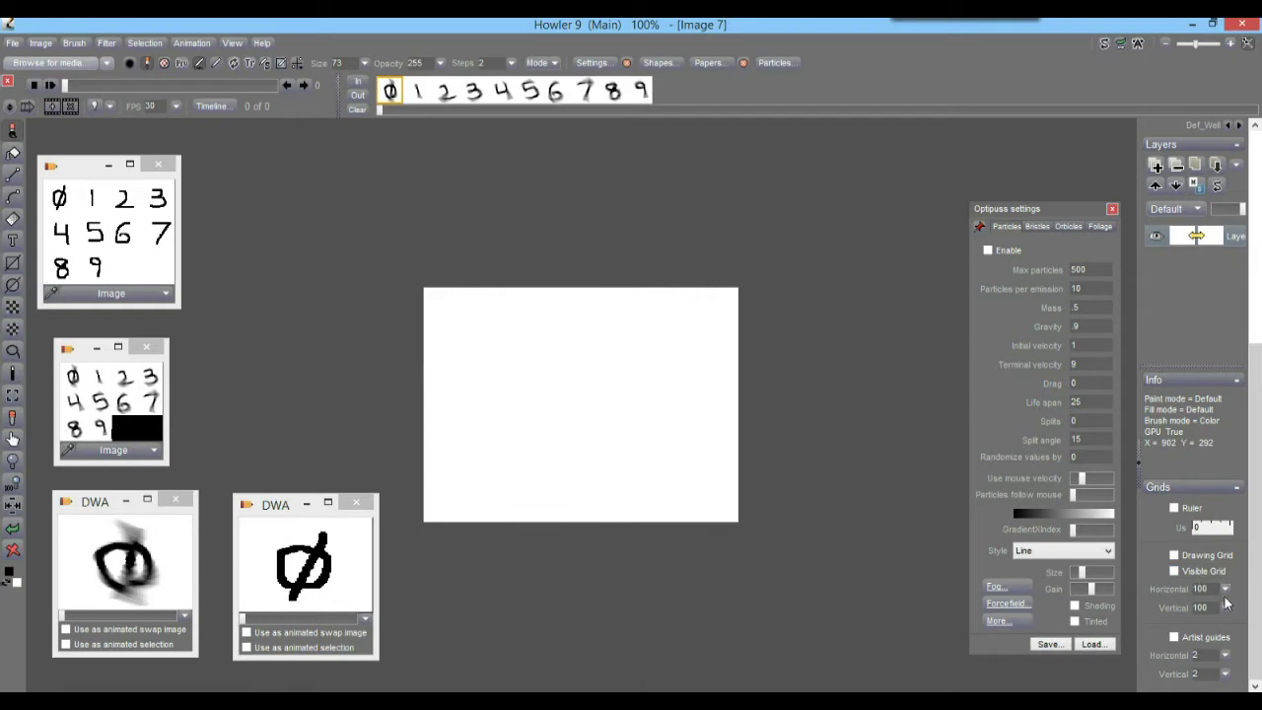
pyautogui.click(1205, 573)
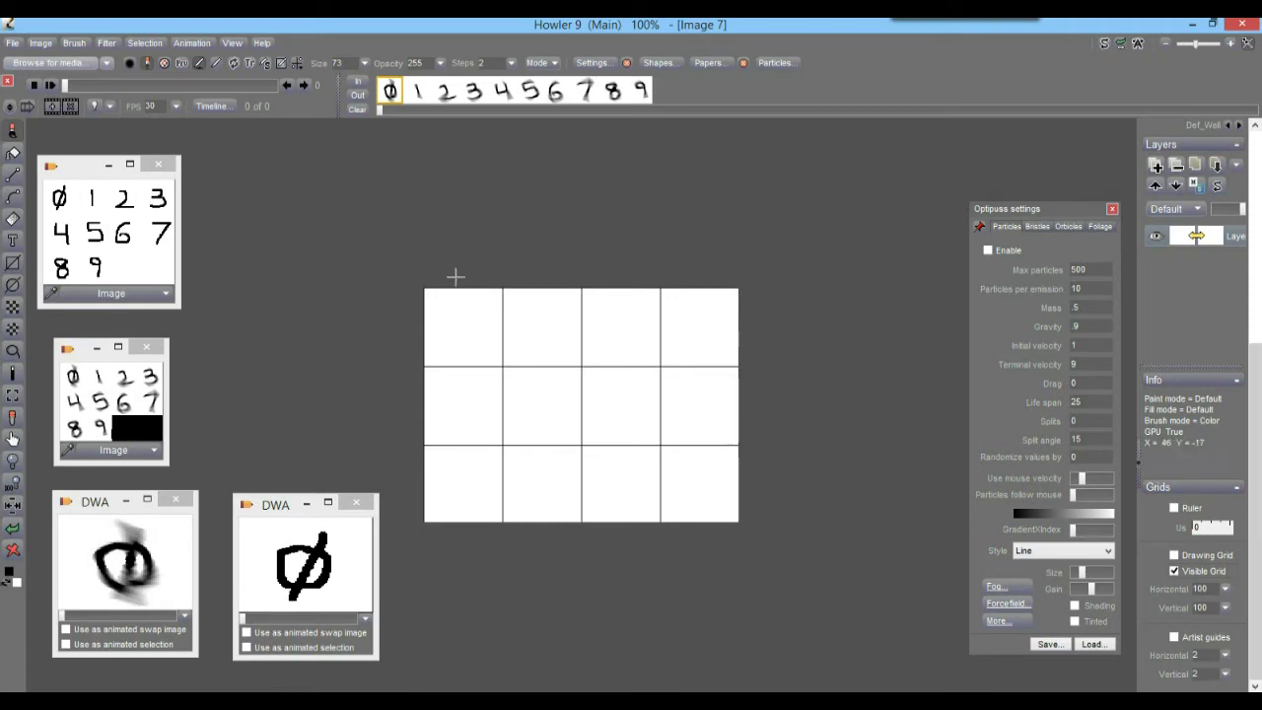
pyautogui.click(14, 150)
# Pick the large simple brush and undo a test blob in the top-left cell.
pyautogui.moveTo(75, 143)
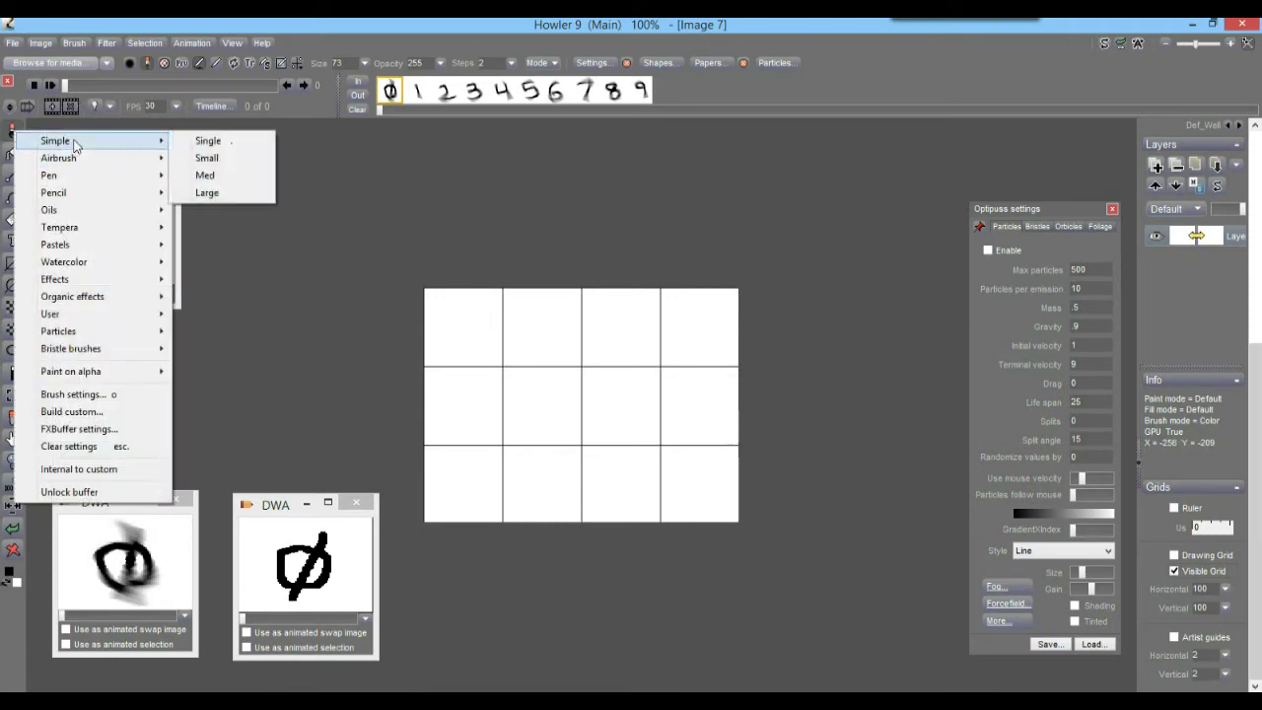
pyautogui.click(227, 196)
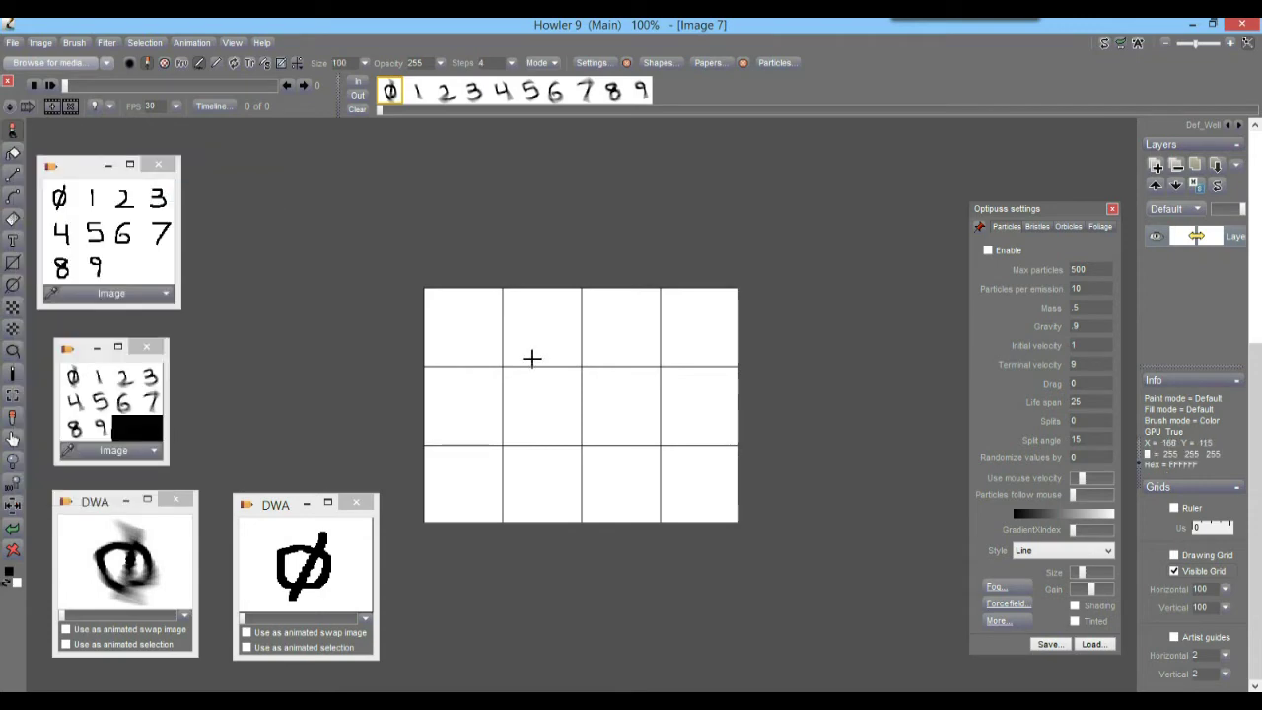
pyautogui.moveTo(455, 312)
pyautogui.mouseDown()
pyautogui.moveTo(474, 353)
pyautogui.moveTo(479, 316)
pyautogui.mouseUp()
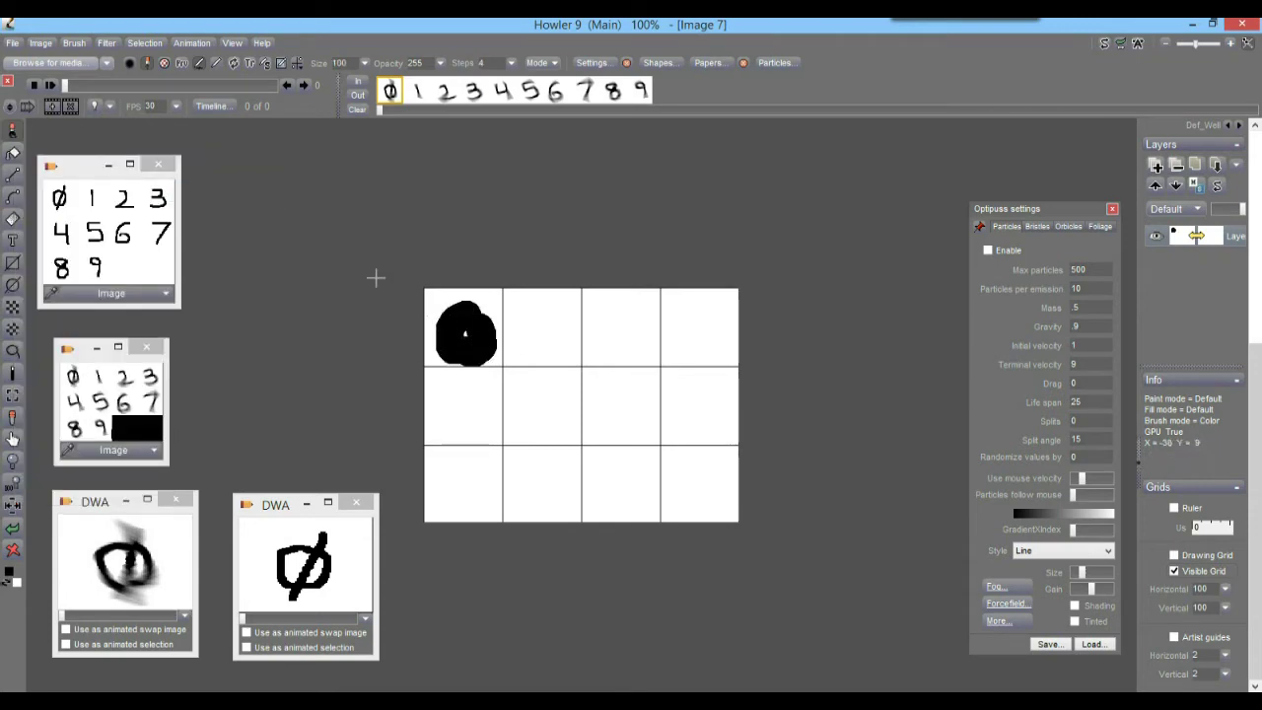
pyautogui.click(13, 548)
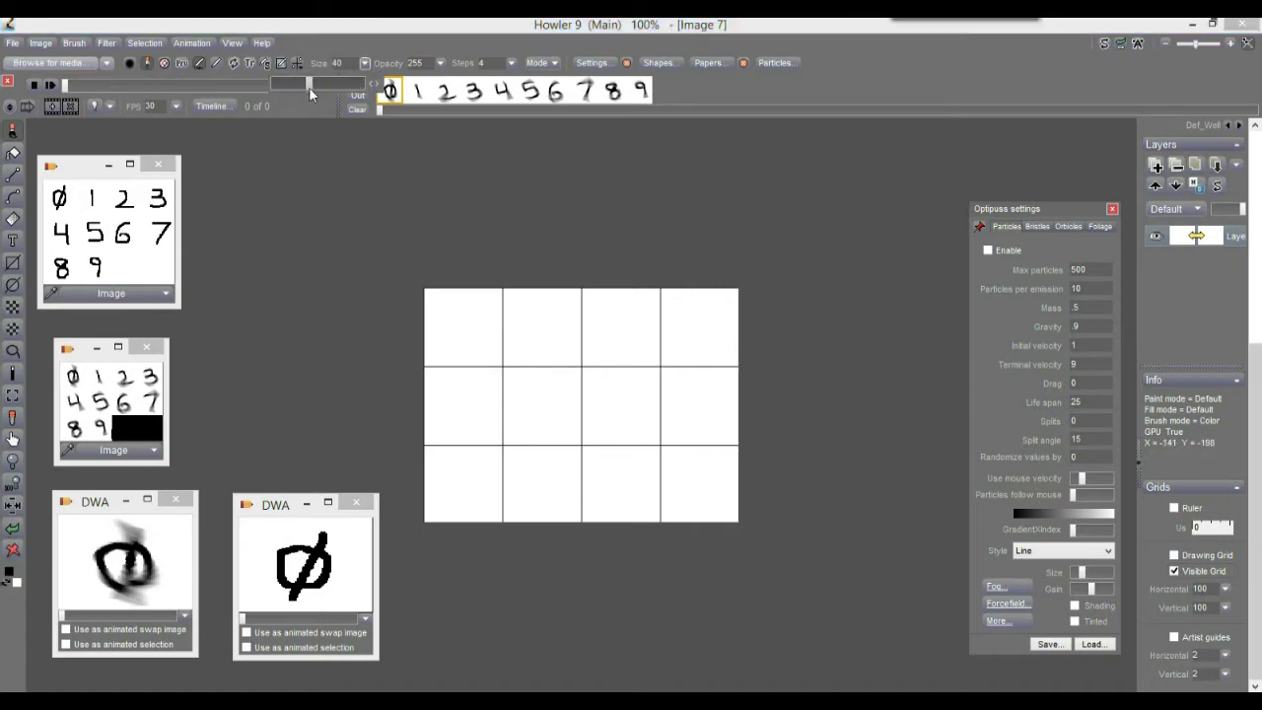
# Paint the digits 0 through 9 into the first ten grid cells.
pyautogui.moveTo(458, 304)
pyautogui.mouseDown()
pyautogui.moveTo(437, 329)
pyautogui.moveTo(482, 316)
pyautogui.moveTo(484, 295)
pyautogui.moveTo(456, 355)
pyautogui.moveTo(461, 322)
pyautogui.mouseUp()
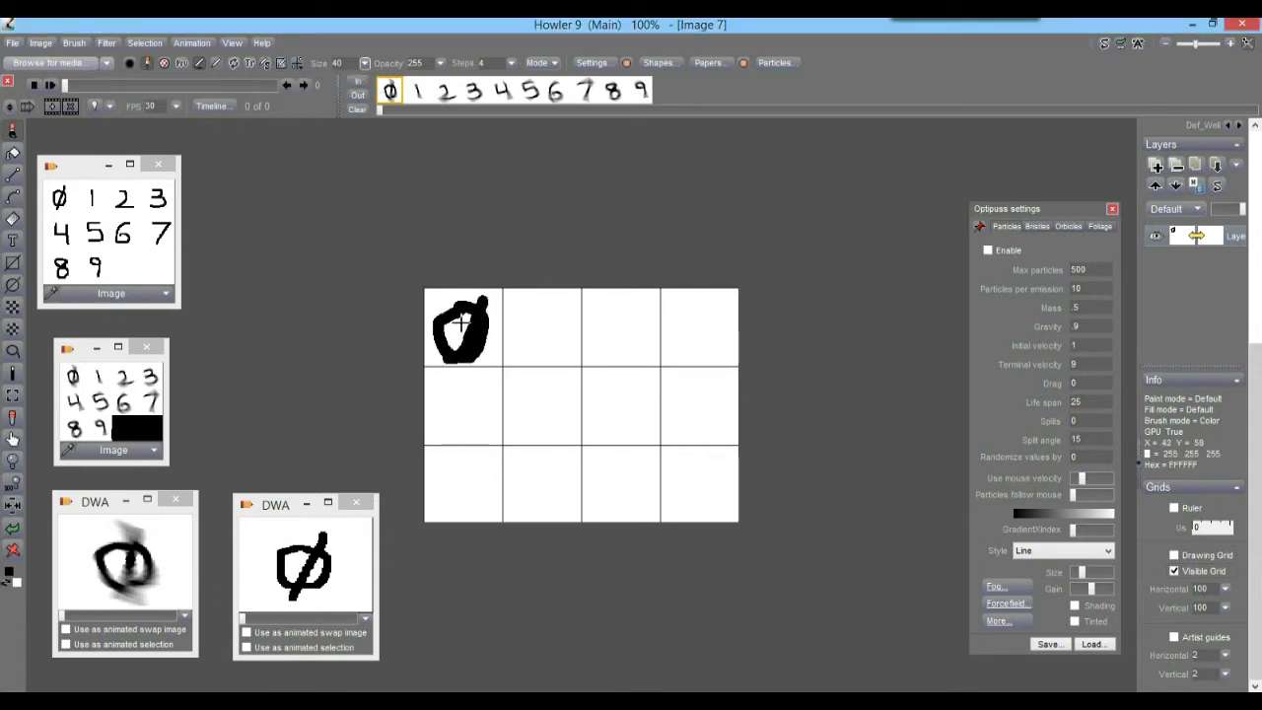
pyautogui.moveTo(543, 302); pyautogui.dragTo(541, 361)
pyautogui.moveTo(608, 318)
pyautogui.mouseDown()
pyautogui.moveTo(645, 311)
pyautogui.moveTo(597, 353)
pyautogui.moveTo(646, 359)
pyautogui.mouseUp()
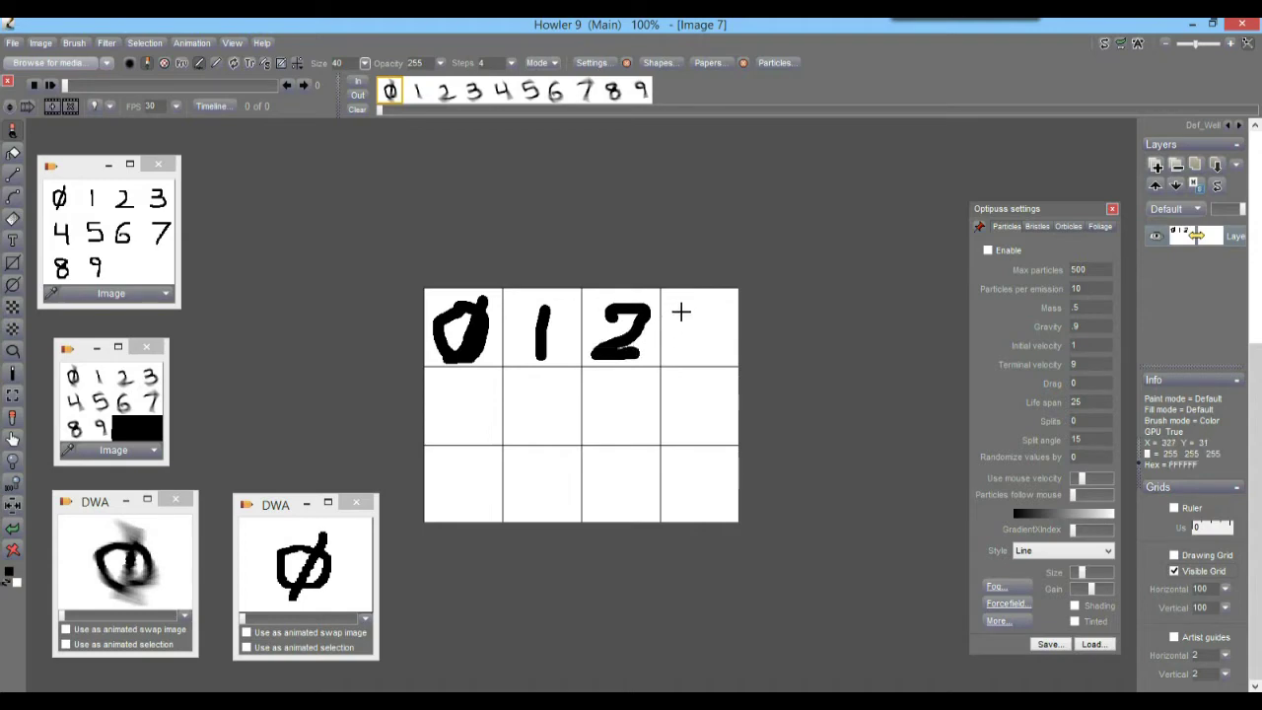
pyautogui.moveTo(681, 313)
pyautogui.mouseDown()
pyautogui.moveTo(706, 326)
pyautogui.moveTo(678, 357)
pyautogui.moveTo(676, 302)
pyautogui.moveTo(691, 306)
pyautogui.mouseUp()
pyautogui.moveTo(455, 389)
pyautogui.mouseDown()
pyautogui.moveTo(473, 403)
pyautogui.moveTo(482, 383)
pyautogui.moveTo(482, 440)
pyautogui.mouseUp()
pyautogui.moveTo(550, 384)
pyautogui.mouseDown()
pyautogui.moveTo(511, 385)
pyautogui.moveTo(518, 408)
pyautogui.moveTo(554, 422)
pyautogui.moveTo(523, 433)
pyautogui.mouseUp()
pyautogui.moveTo(621, 377); pyautogui.dragTo(604, 412)
pyautogui.moveTo(670, 382)
pyautogui.mouseDown()
pyautogui.moveTo(706, 385)
pyautogui.moveTo(689, 430)
pyautogui.mouseUp()
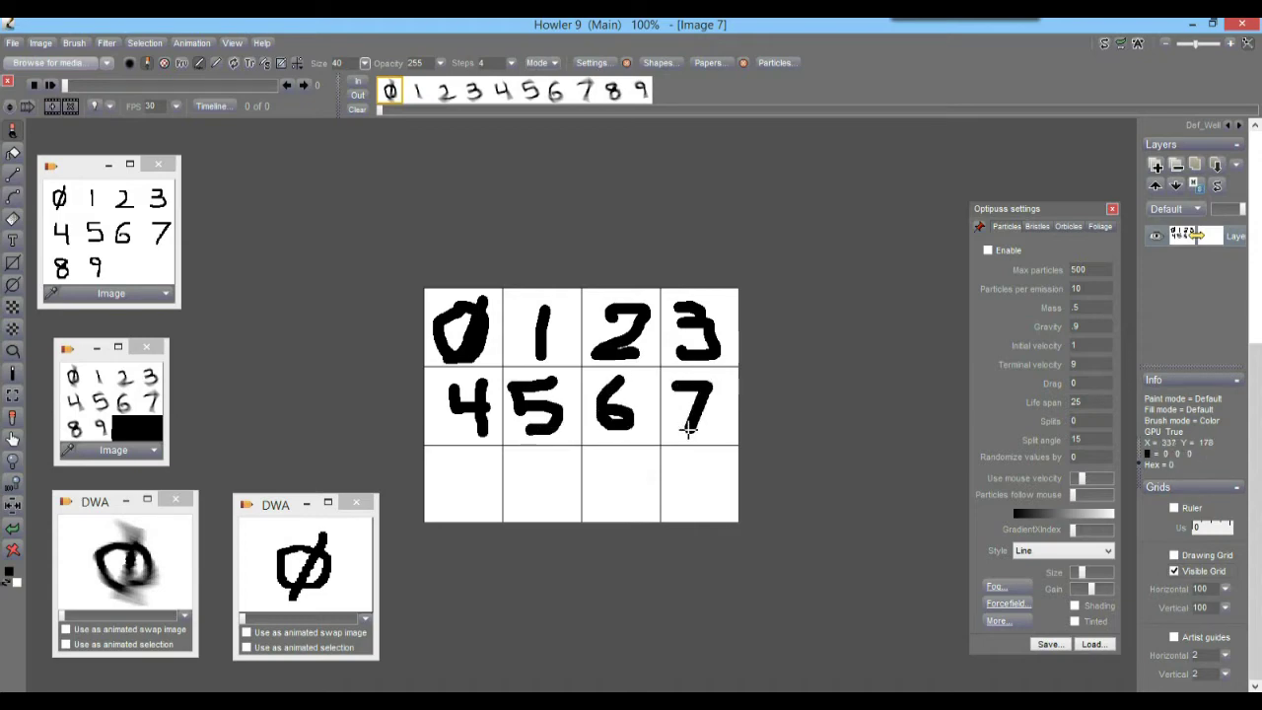
pyautogui.moveTo(473, 461)
pyautogui.mouseDown()
pyautogui.moveTo(449, 471)
pyautogui.moveTo(459, 464)
pyautogui.moveTo(468, 488)
pyautogui.moveTo(450, 484)
pyautogui.moveTo(470, 477)
pyautogui.mouseUp()
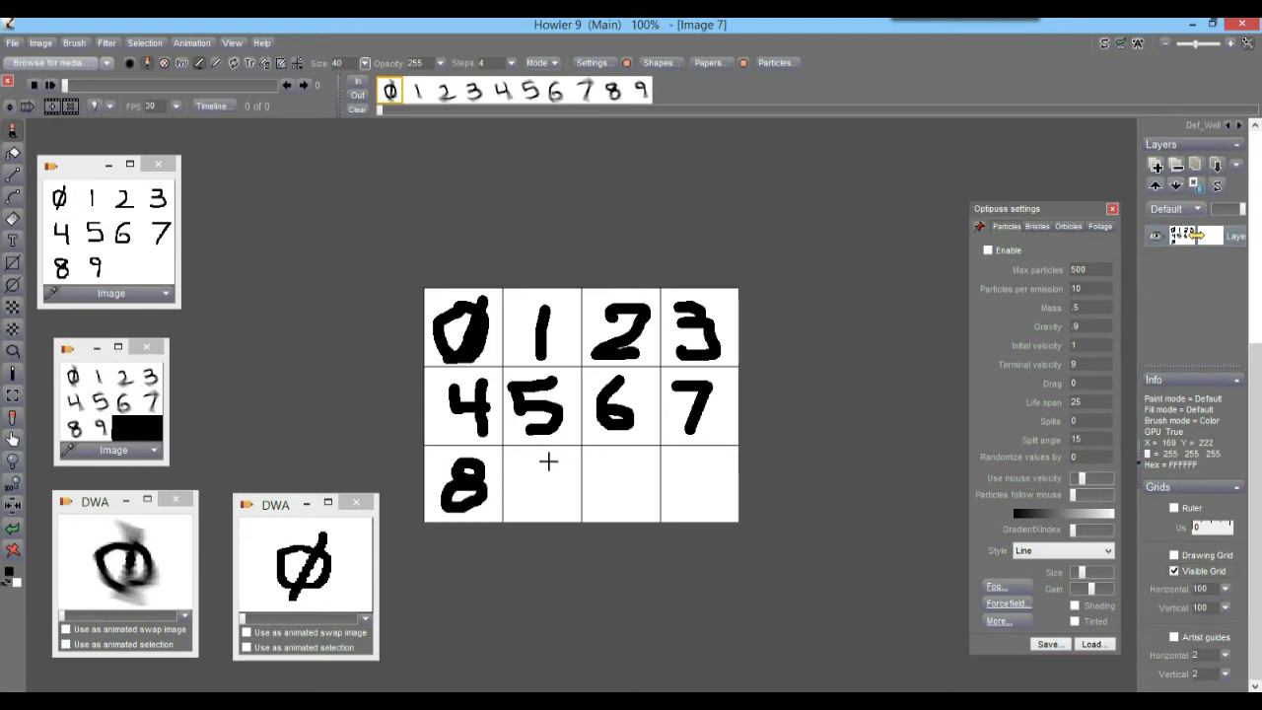
pyautogui.moveTo(548, 461)
pyautogui.mouseDown()
pyautogui.moveTo(513, 481)
pyautogui.moveTo(548, 464)
pyautogui.moveTo(558, 511)
pyautogui.mouseUp()
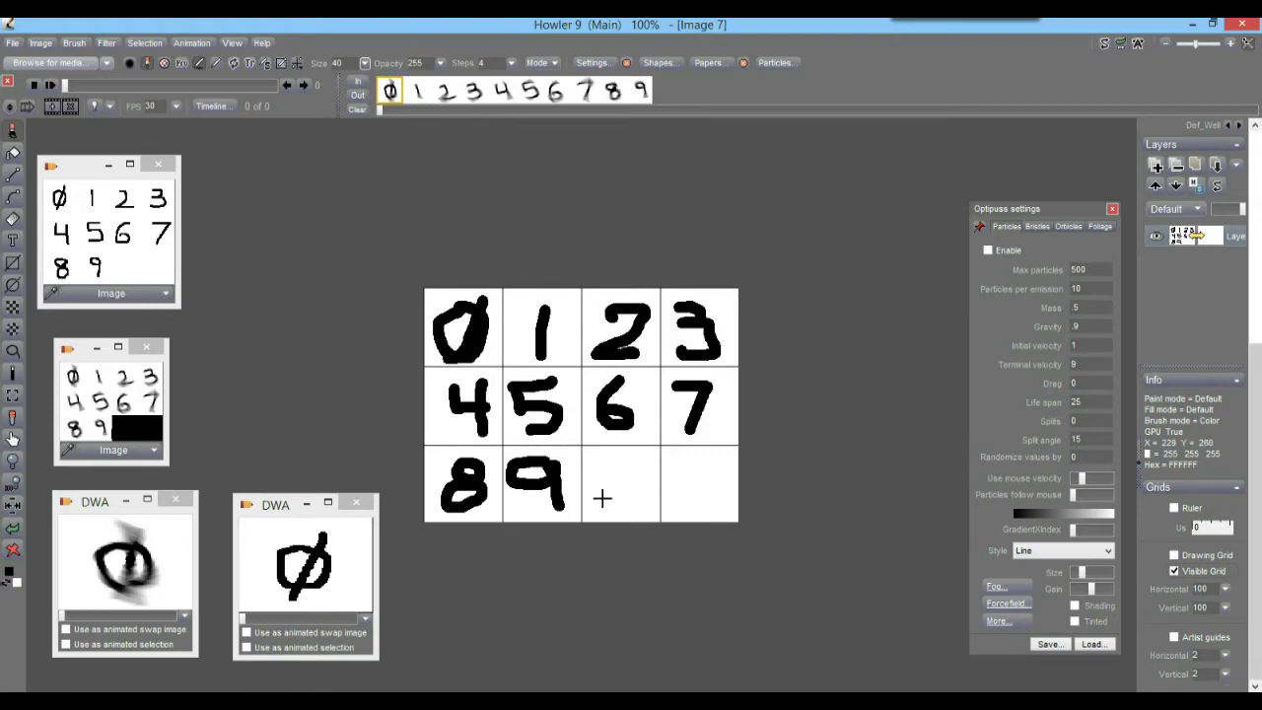
# Paint an A and a B in row three, then undo both.
pyautogui.moveTo(596, 506)
pyautogui.mouseDown()
pyautogui.moveTo(611, 458)
pyautogui.moveTo(642, 507)
pyautogui.mouseUp()
pyautogui.moveTo(600, 489)
pyautogui.mouseDown()
pyautogui.moveTo(681, 498)
pyautogui.moveTo(702, 463)
pyautogui.moveTo(711, 481)
pyautogui.moveTo(683, 508)
pyautogui.moveTo(702, 503)
pyautogui.mouseUp()
pyautogui.hotkey('ctrl', 'z')
pyautogui.moveTo(680, 456)
pyautogui.mouseDown()
pyautogui.moveTo(703, 479)
pyautogui.moveTo(699, 505)
pyautogui.mouseUp()
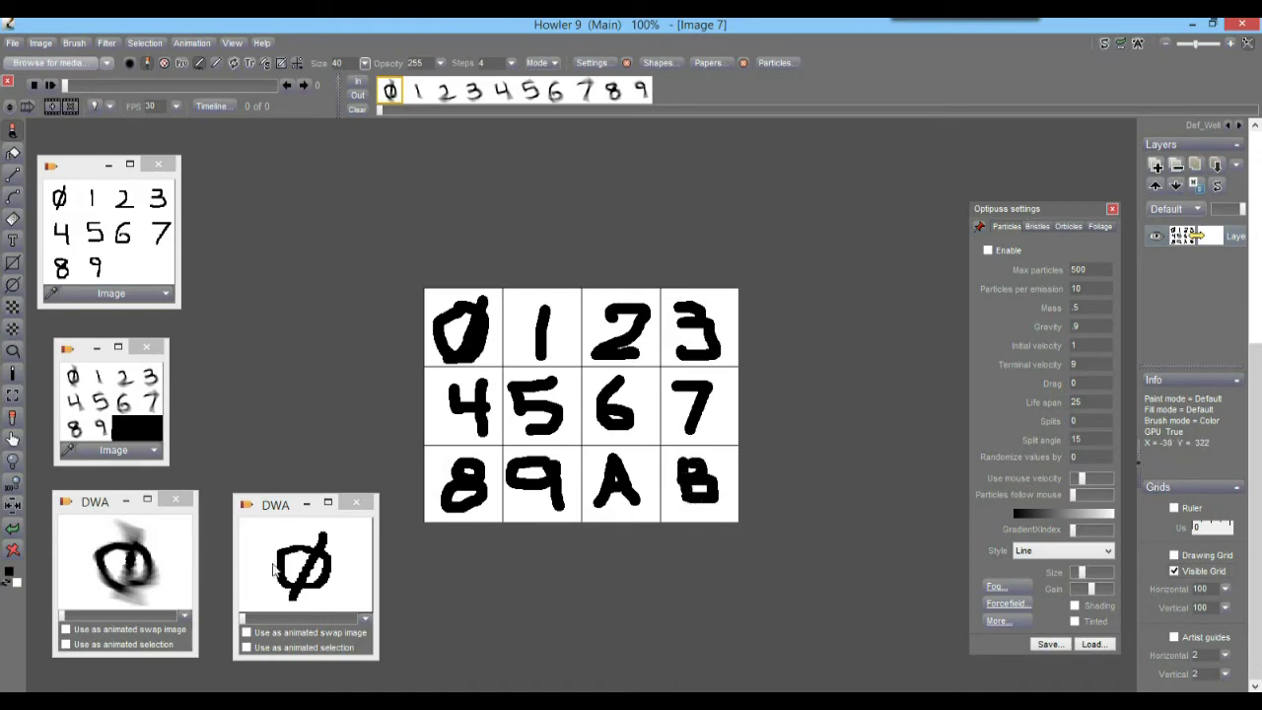
pyautogui.click(12, 533)
pyautogui.click(12, 532)
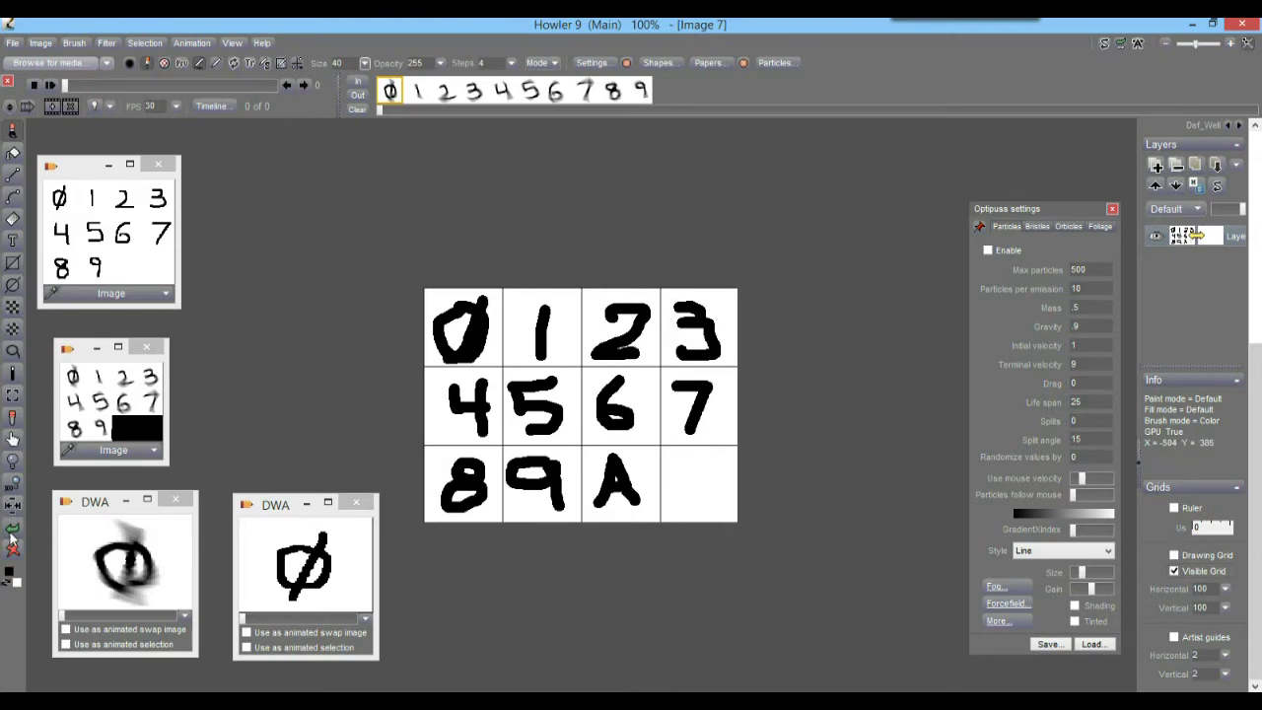
pyautogui.click(12, 533)
pyautogui.click(12, 533)
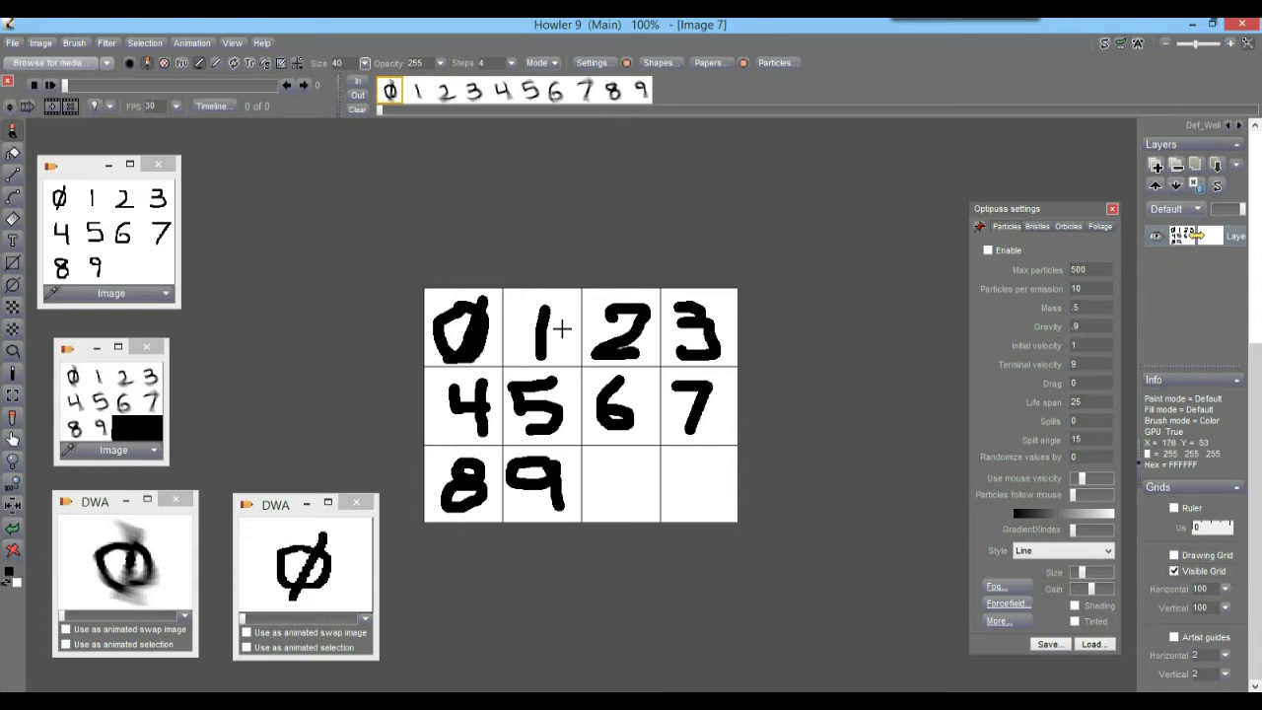
pyautogui.click(192, 43)
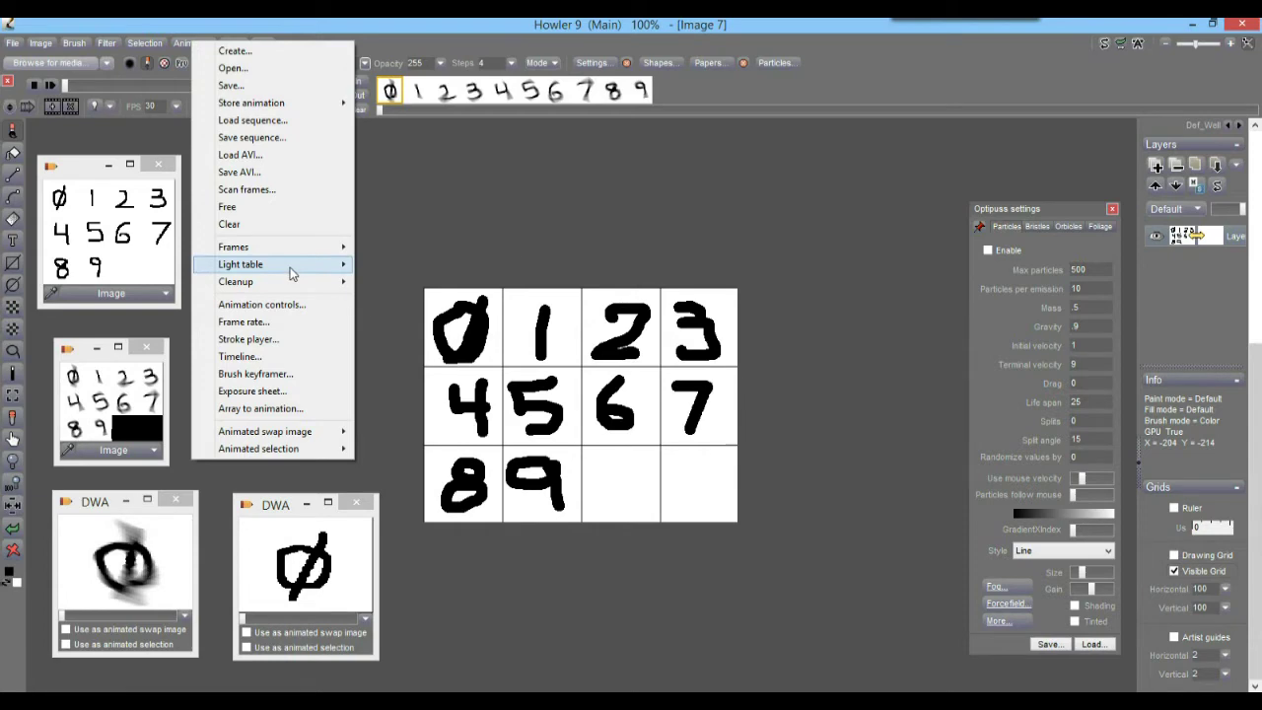
# Slice the grid into a 10-frame animation (4 columns, 3 rows) and store it to disc.
pyautogui.click(273, 414)
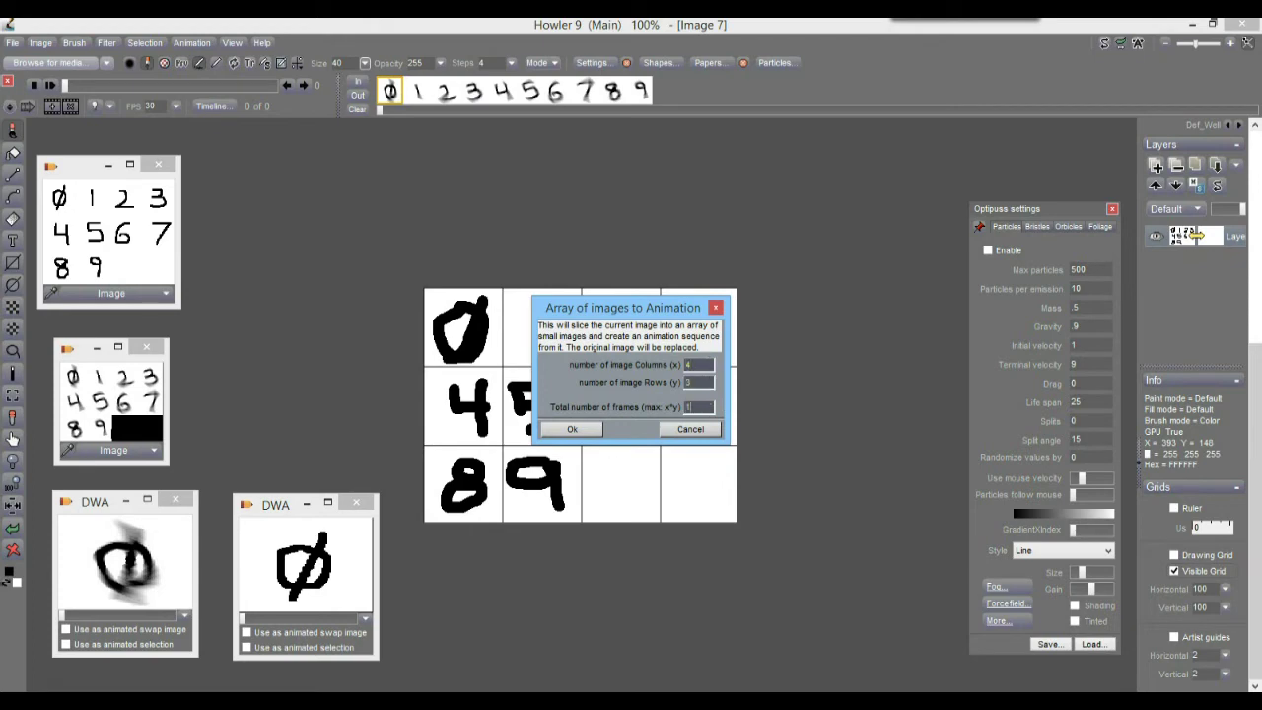
pyautogui.click(585, 432)
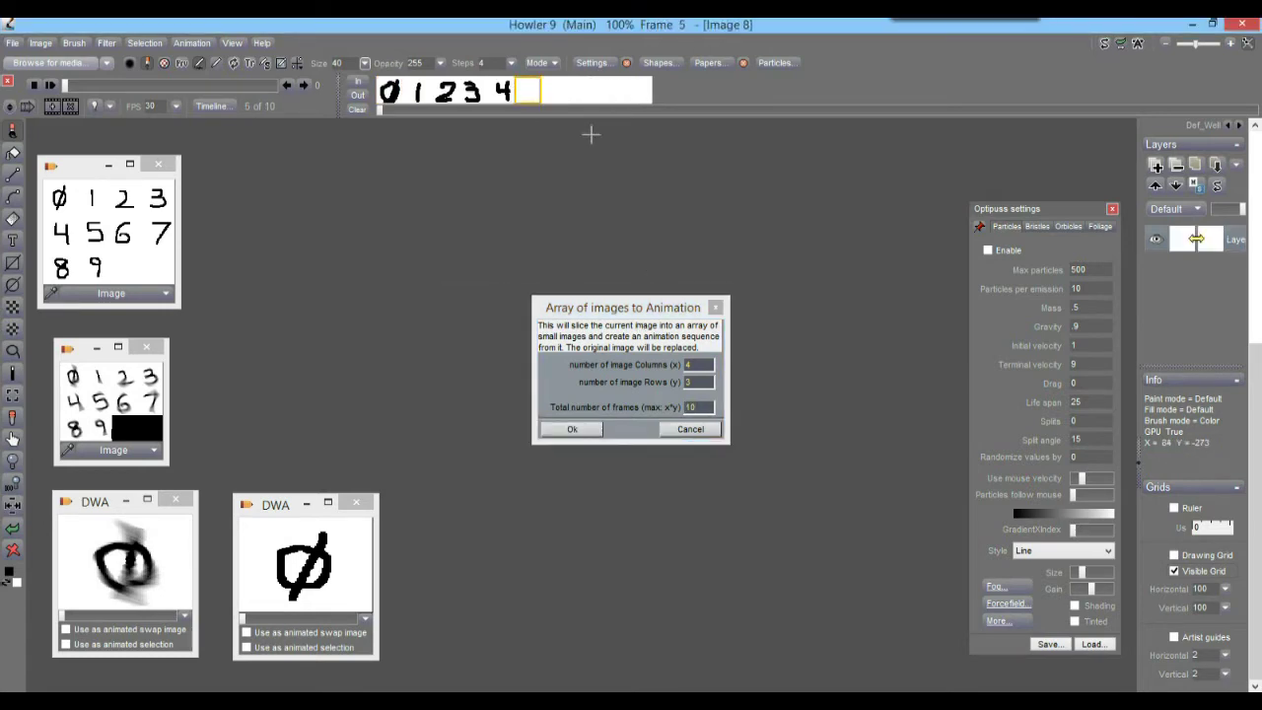
pyautogui.click(193, 44)
pyautogui.moveTo(285, 108)
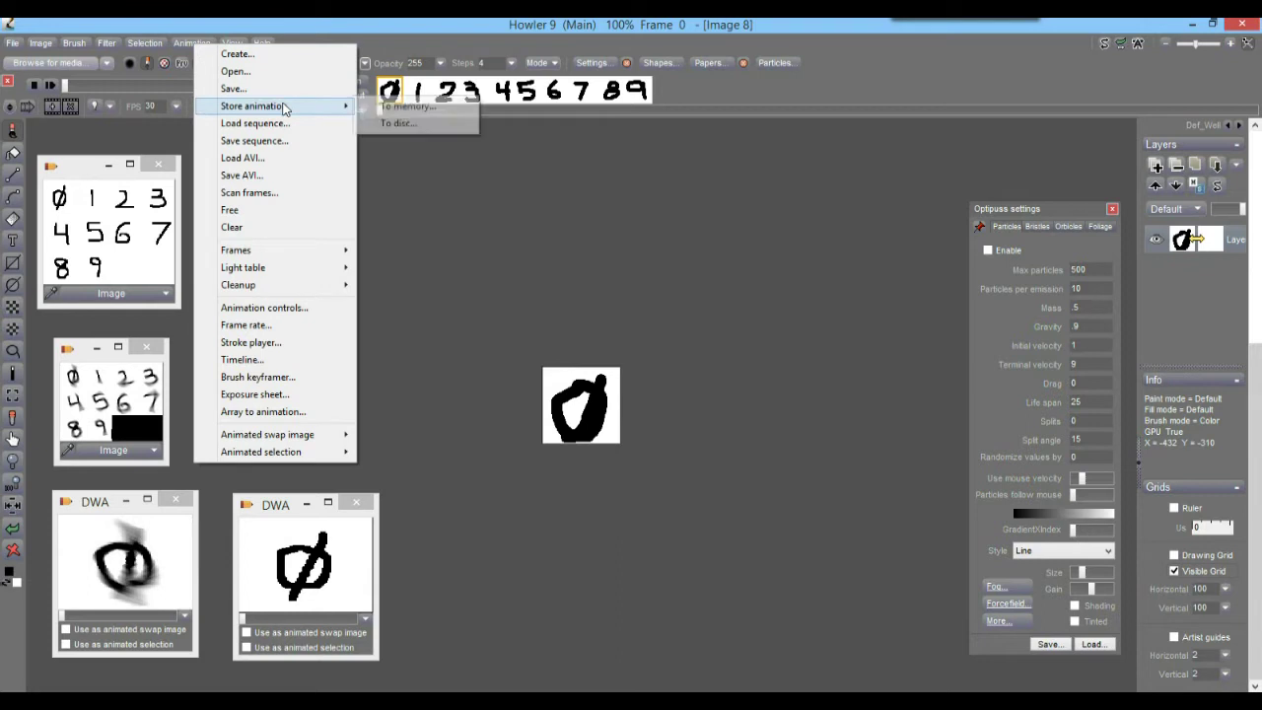
pyautogui.click(395, 123)
pyautogui.moveTo(963, 229); pyautogui.dragTo(344, 530)
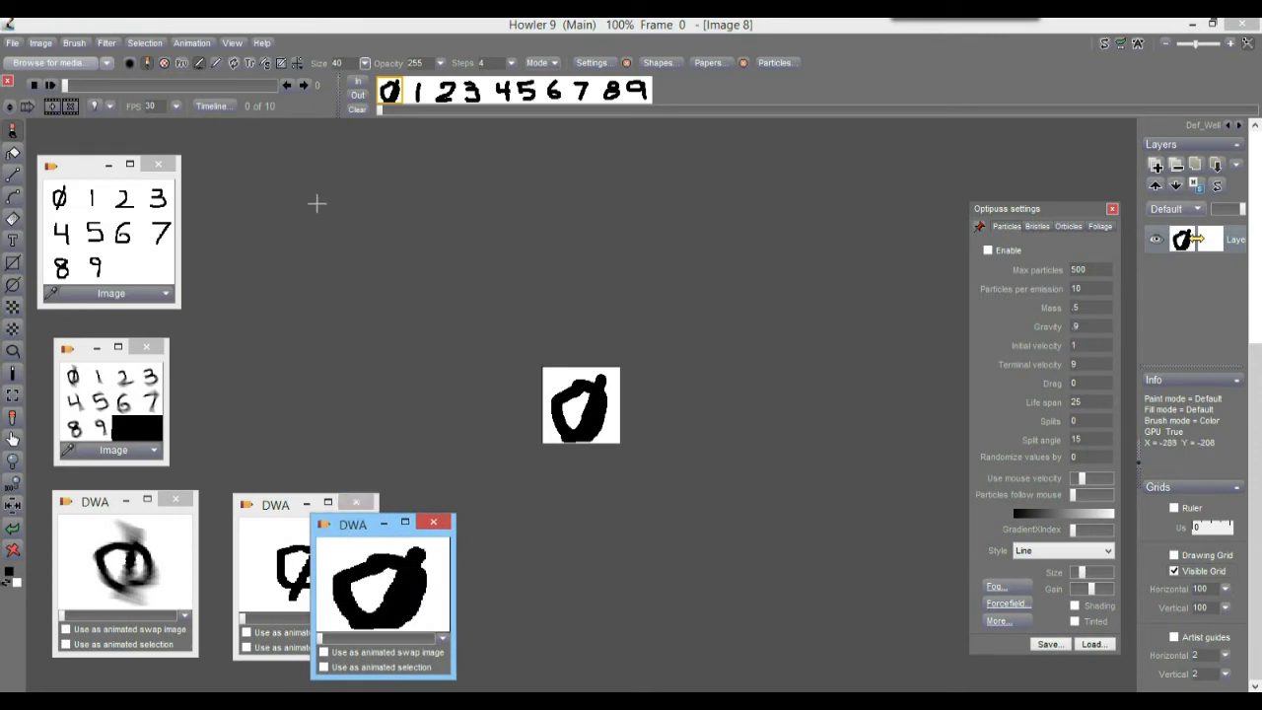
pyautogui.click(415, 92)
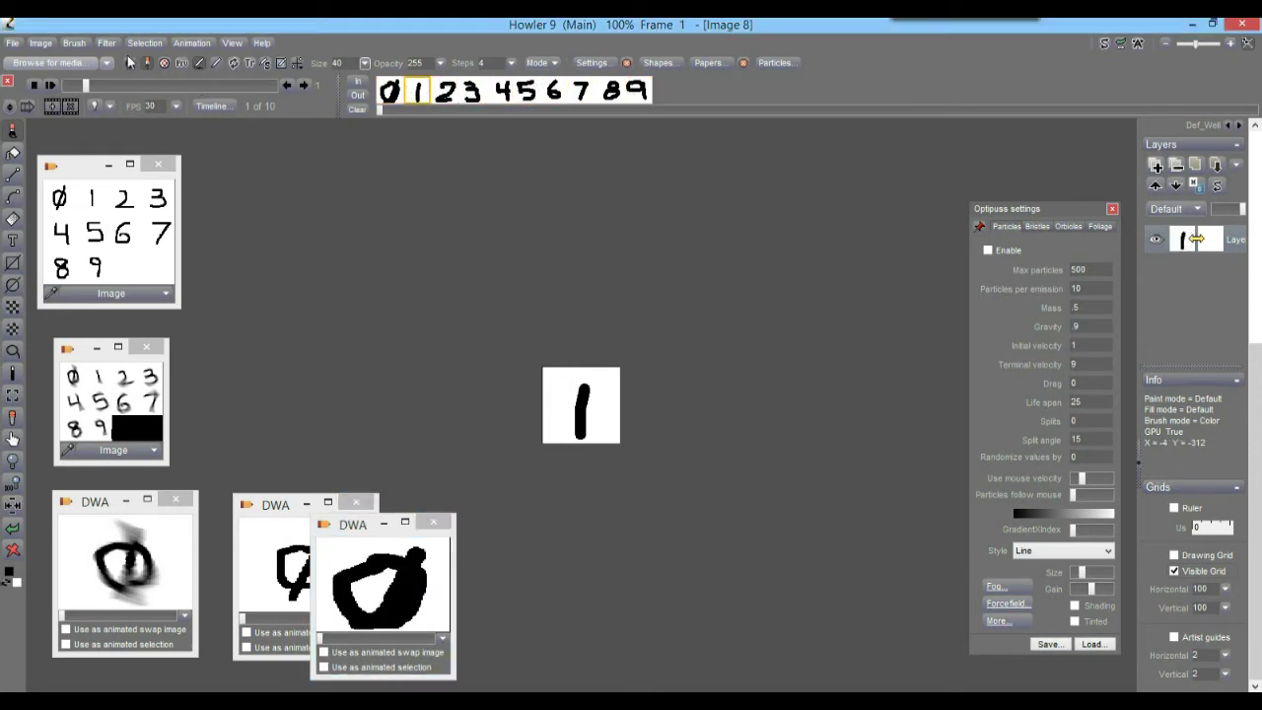
# Apply Sobel edge detect to all frames, making each digit a white outline on black.
pyautogui.click(100, 45)
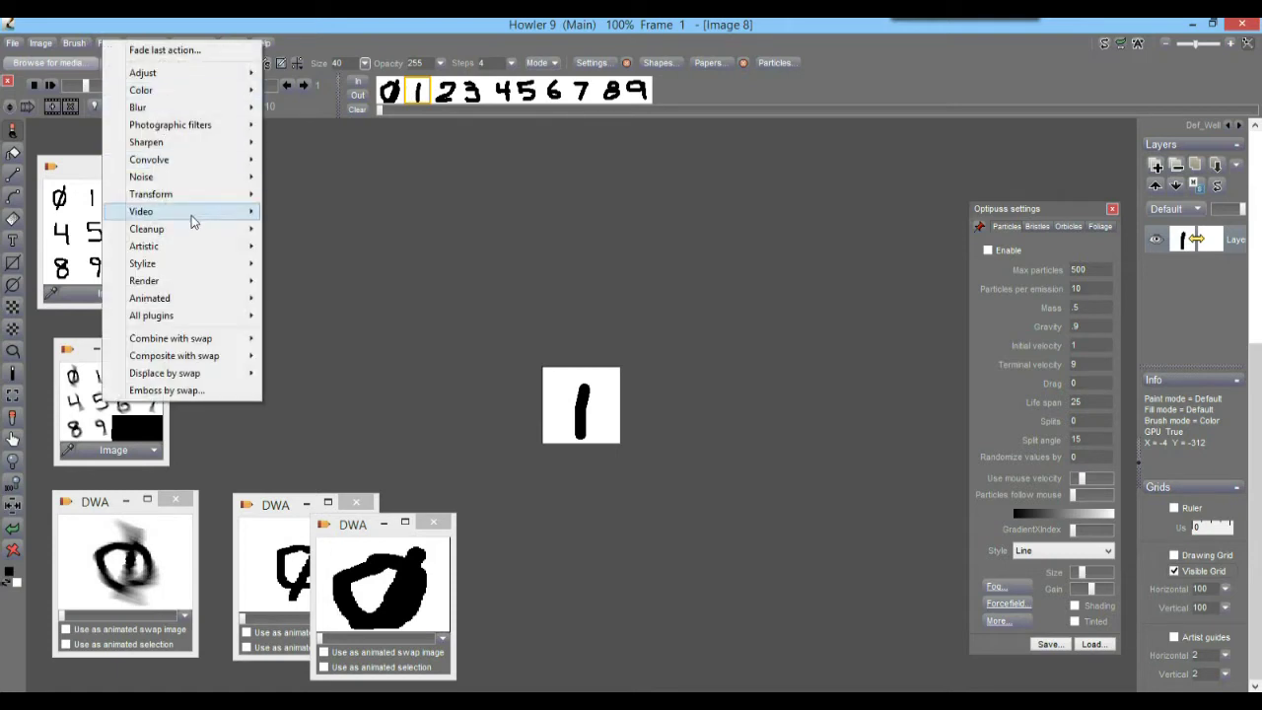
pyautogui.moveTo(194, 195)
pyautogui.moveTo(196, 160)
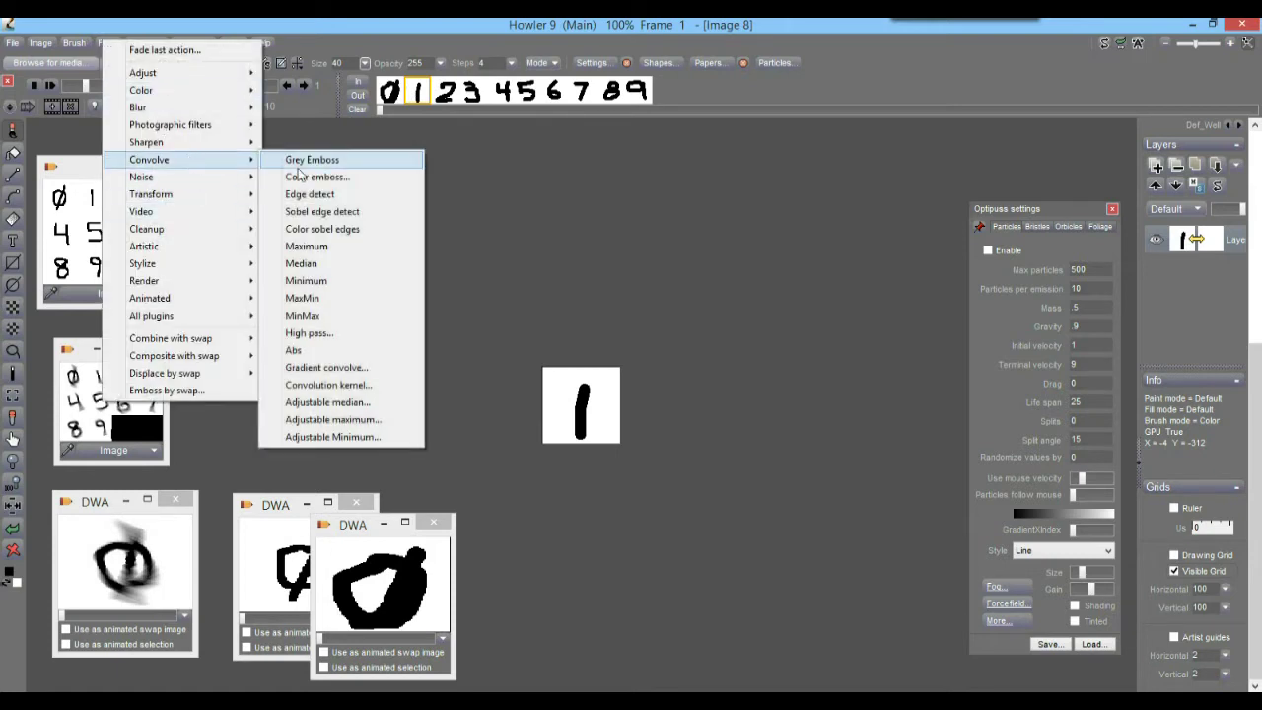
pyautogui.click(336, 211)
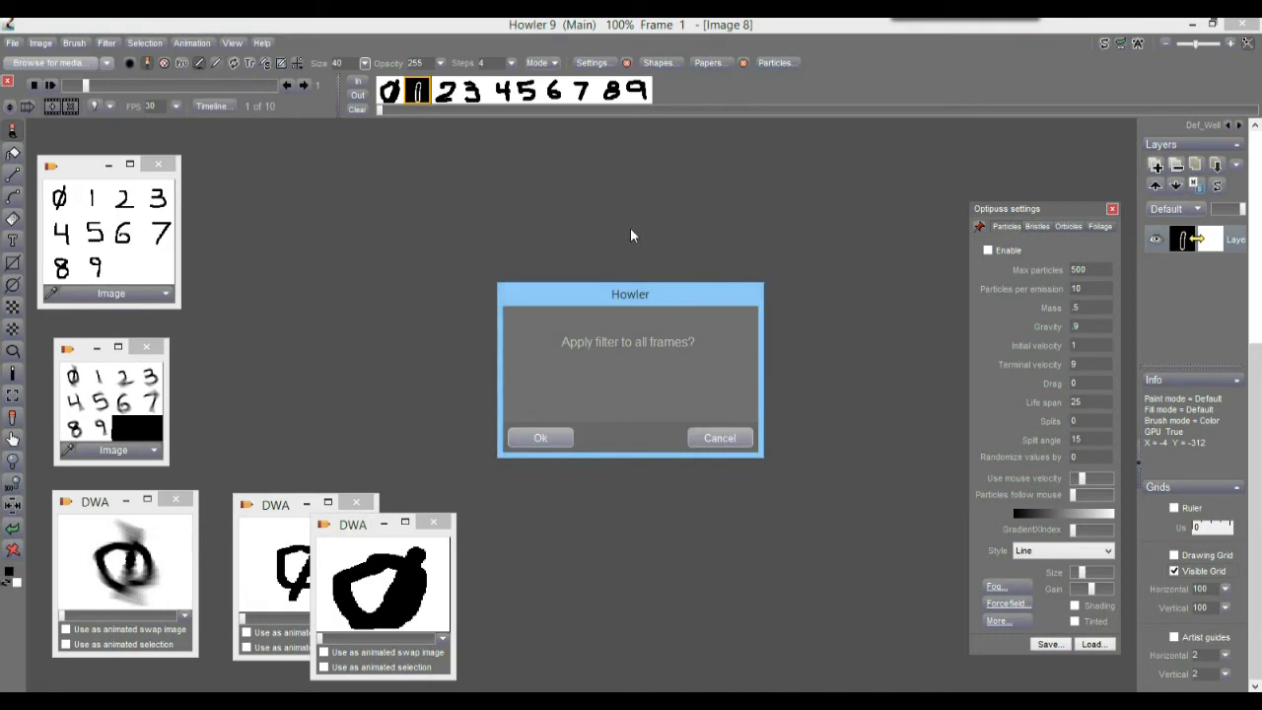
pyautogui.click(570, 436)
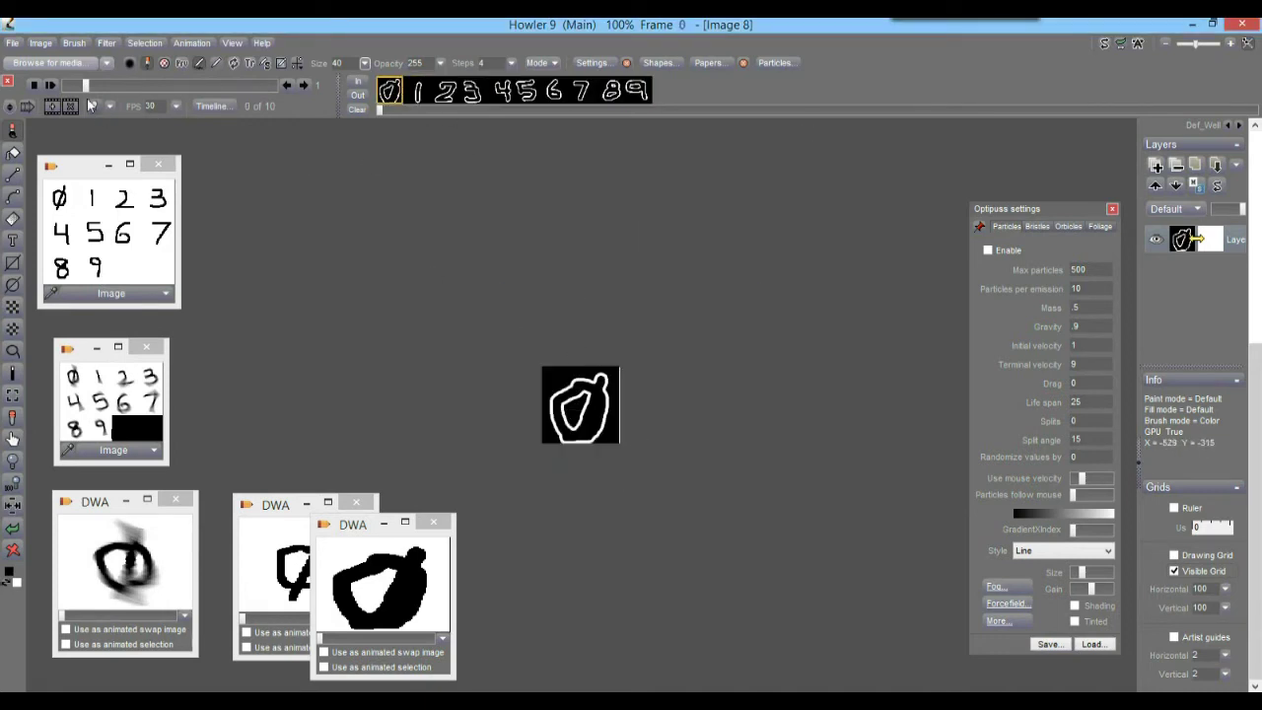
pyautogui.moveTo(84, 87); pyautogui.dragTo(134, 86)
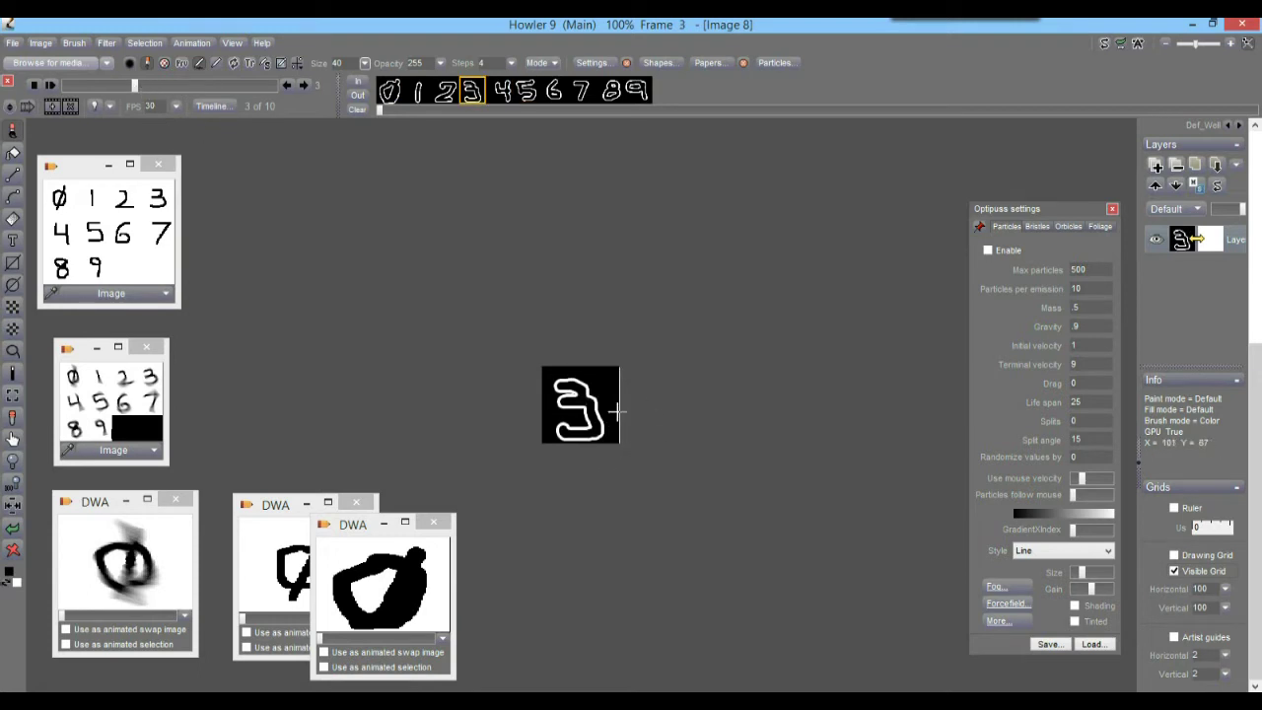
pyautogui.scroll(4, 618, 410)
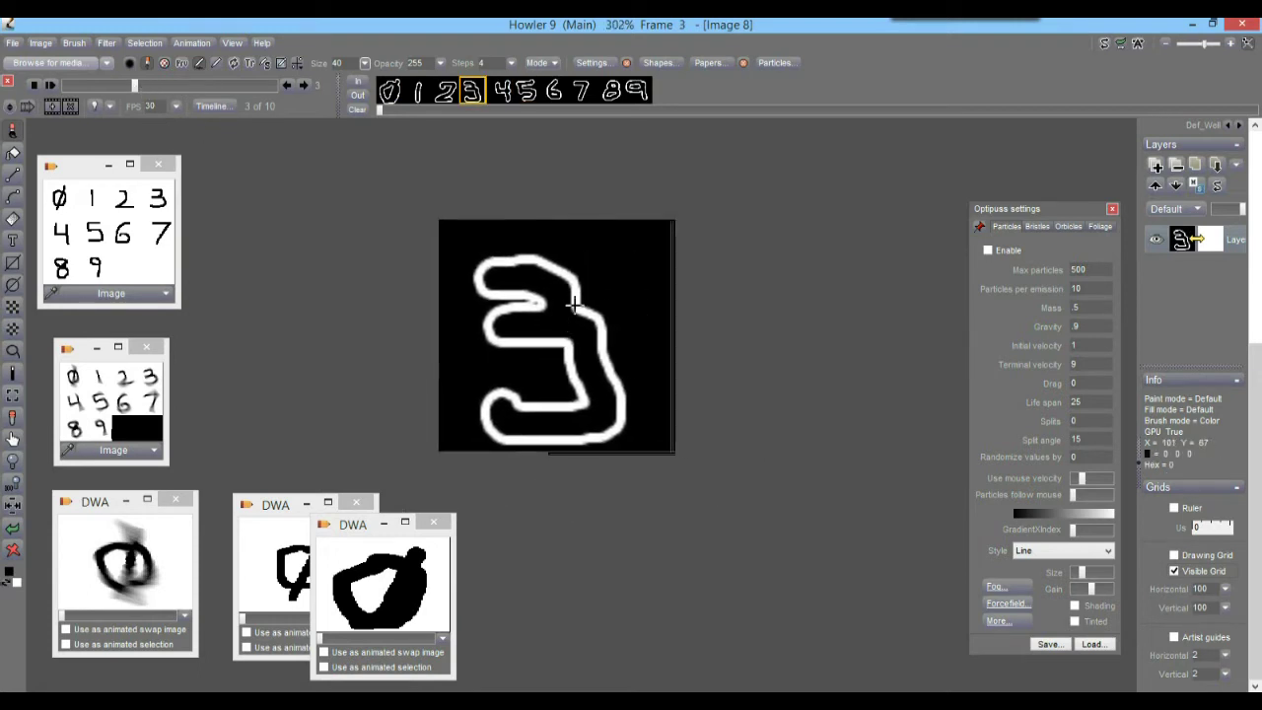
pyautogui.moveTo(141, 79); pyautogui.dragTo(204, 85)
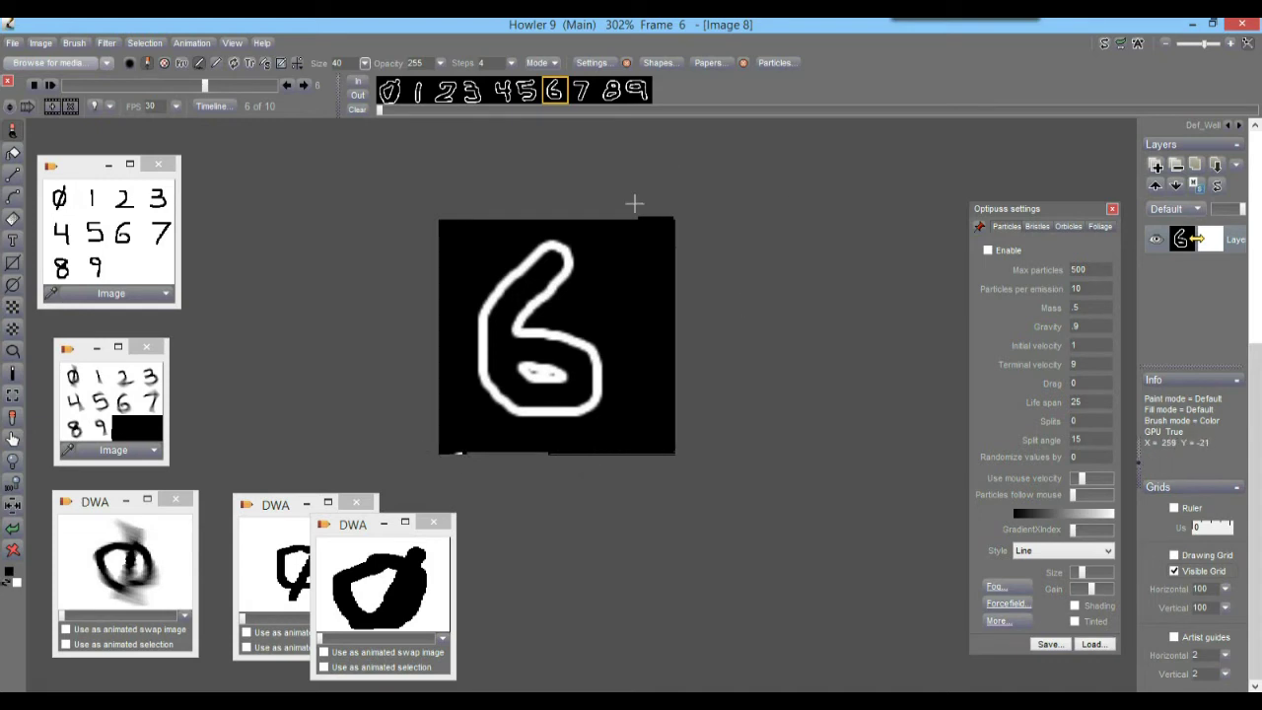
pyautogui.moveTo(650, 361); pyautogui.dragTo(637, 316)
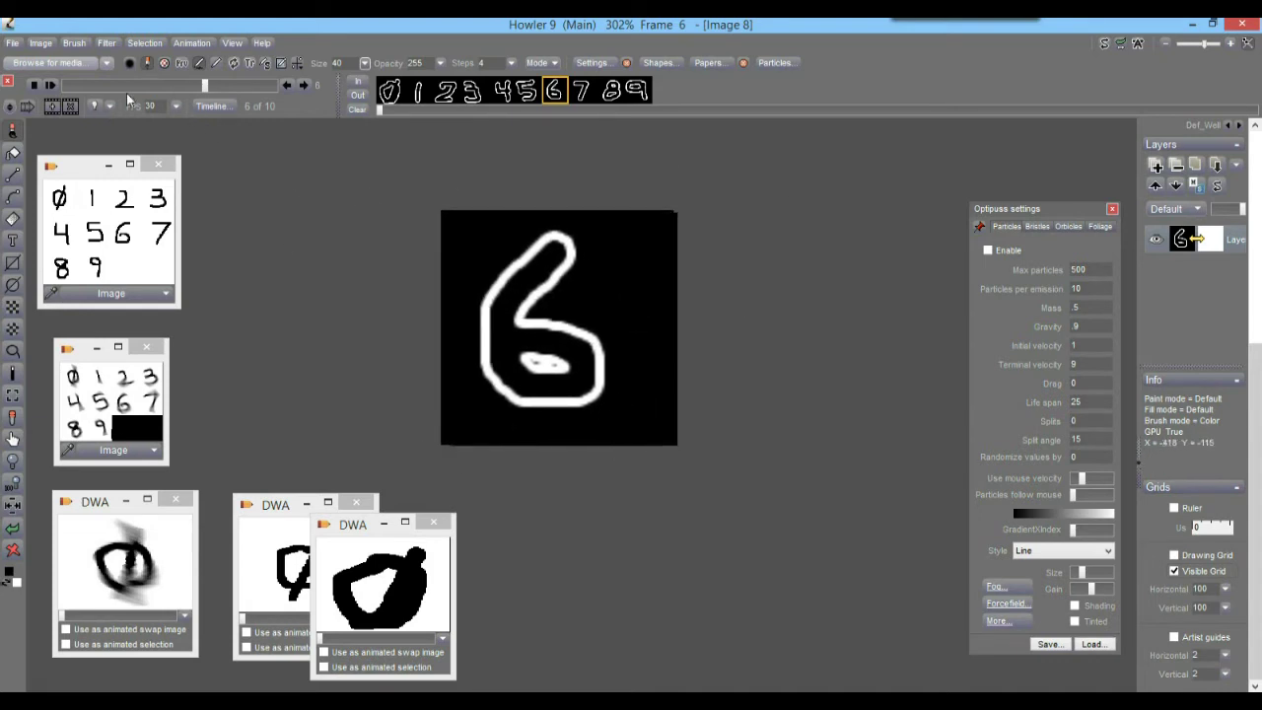
pyautogui.click(184, 87)
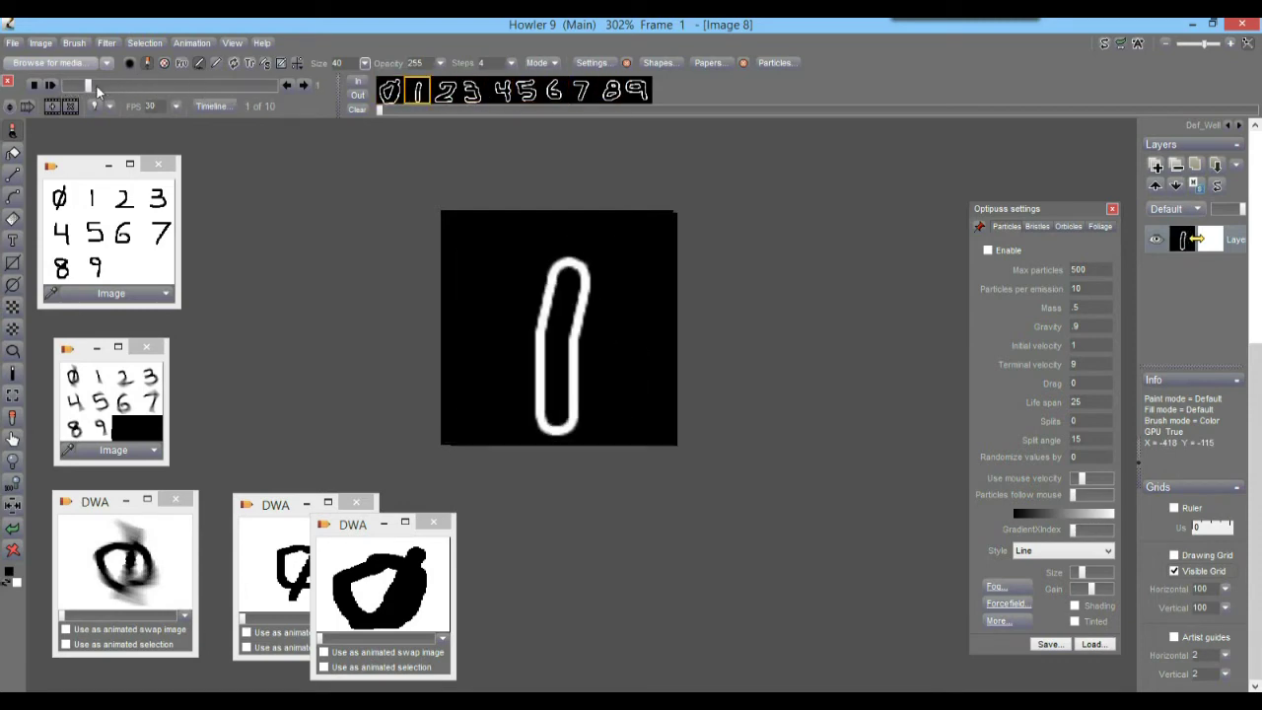
# Select the Rectangle tool and review outlined frames 0, 1, 2 and 3.
pyautogui.click(18, 272)
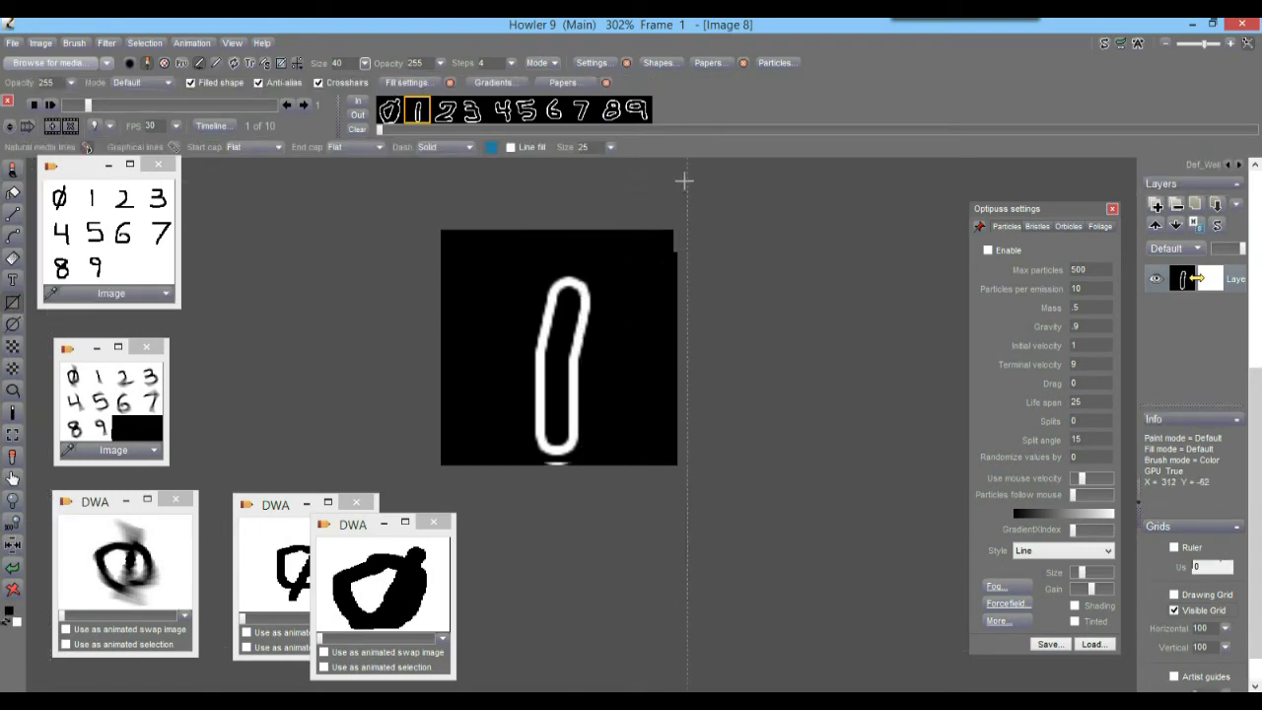
pyautogui.click(390, 110)
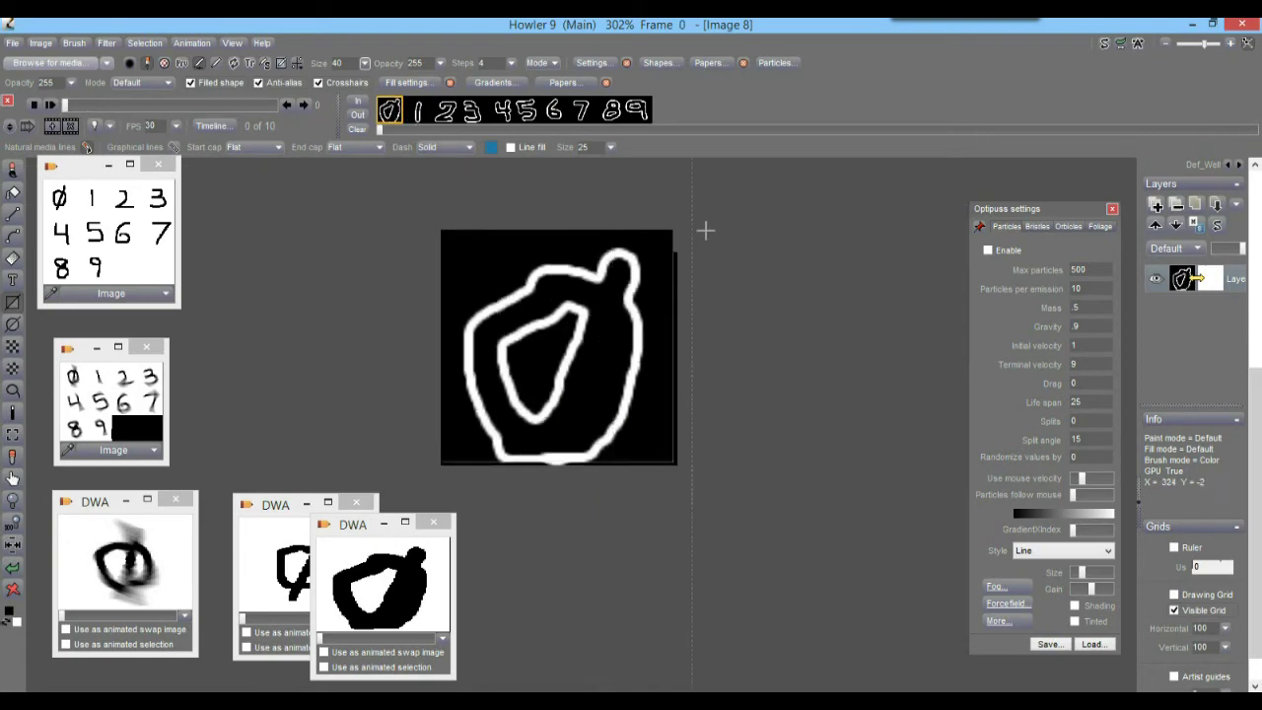
pyautogui.moveTo(660, 192); pyautogui.dragTo(752, 567)
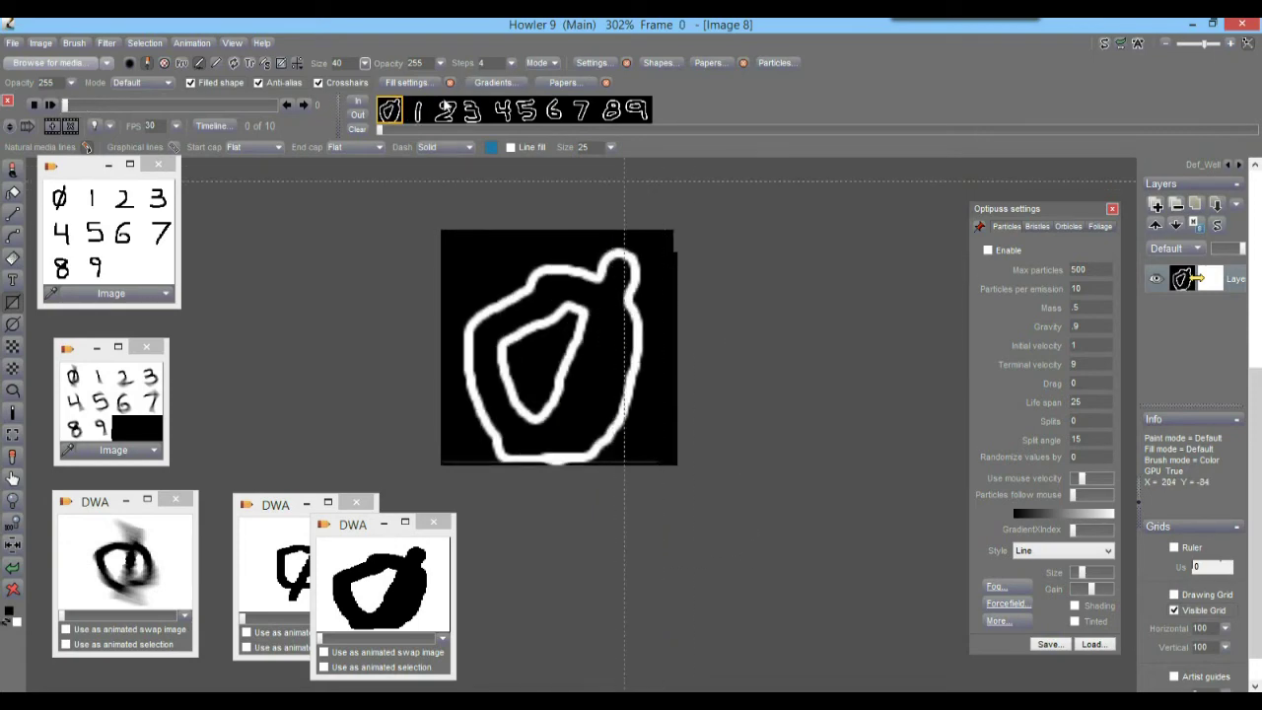
pyautogui.click(419, 110)
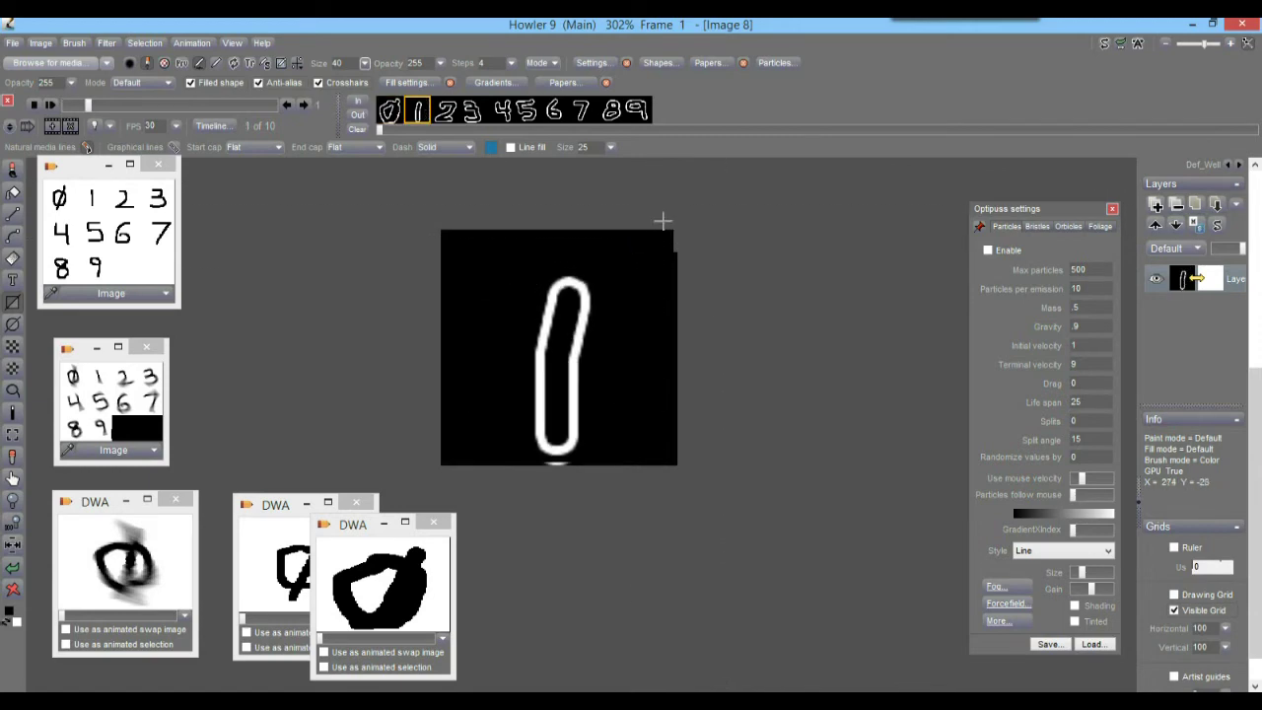
pyautogui.click(450, 116)
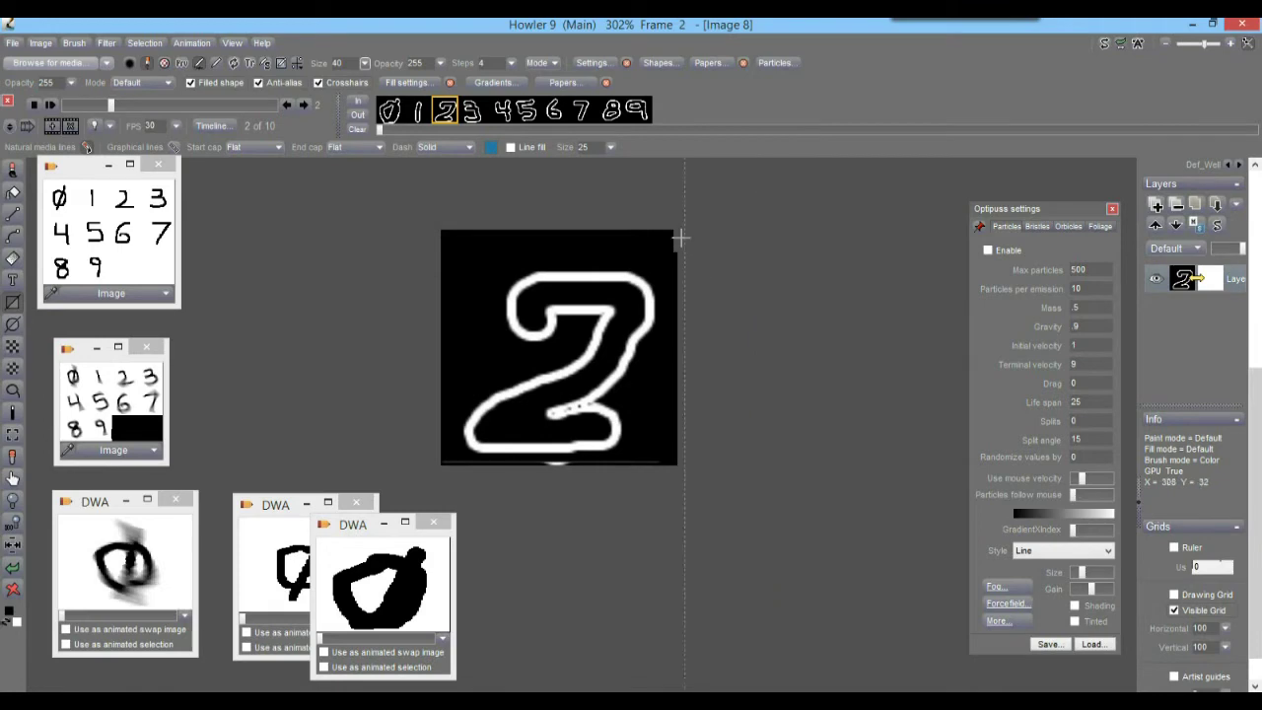
pyautogui.click(474, 109)
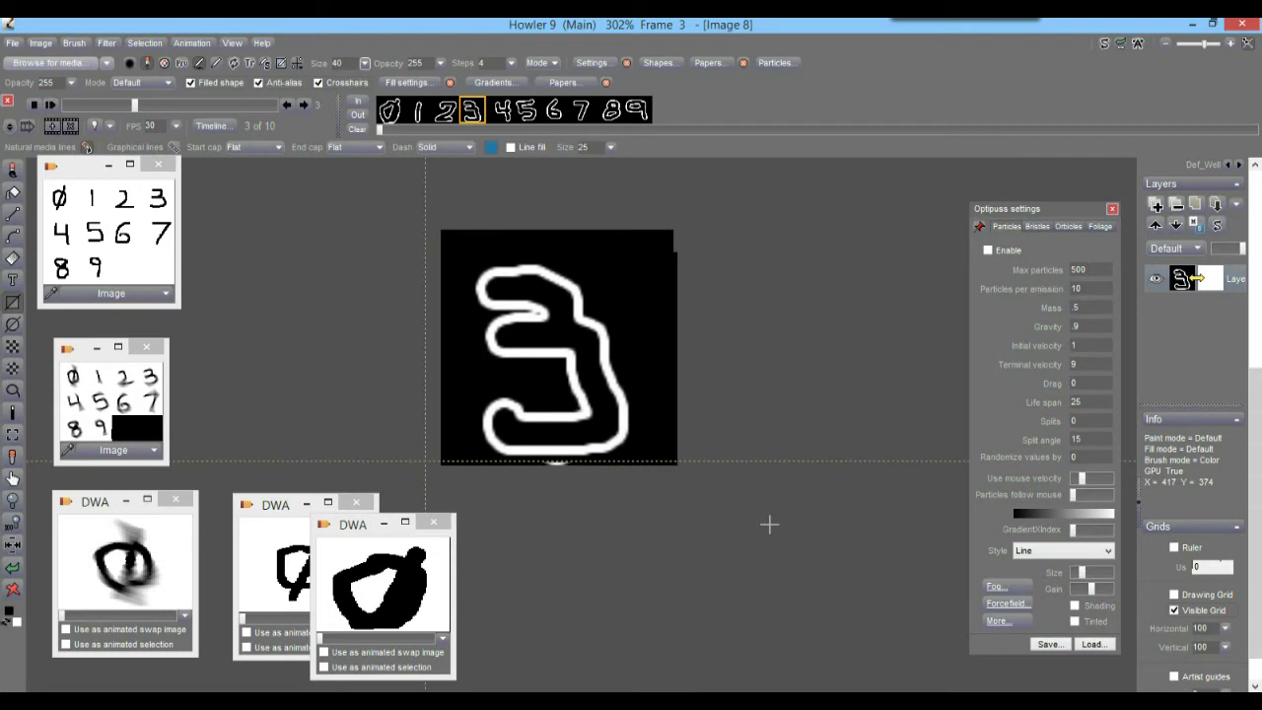
# Scrub the timeline back to frame 0, then return to frame 3.
pyautogui.moveTo(134, 108); pyautogui.dragTo(5, 128)
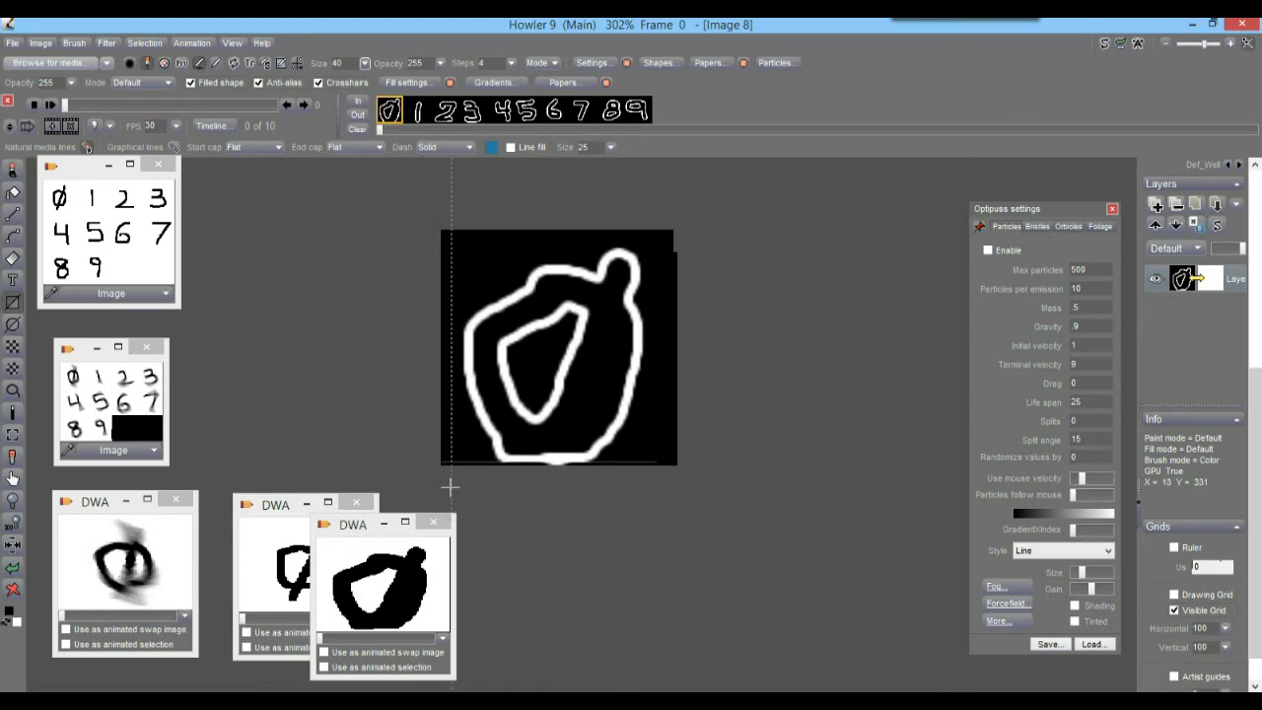
pyautogui.moveTo(434, 459); pyautogui.dragTo(775, 532)
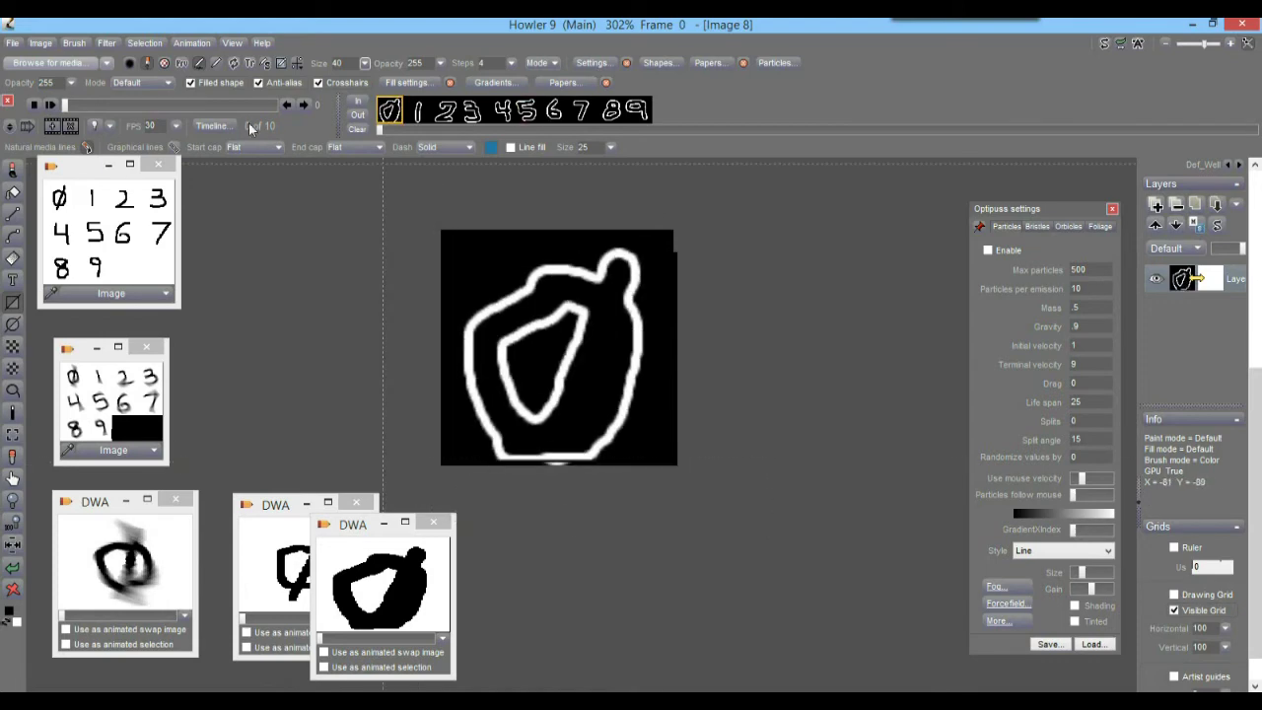
pyautogui.click(124, 105)
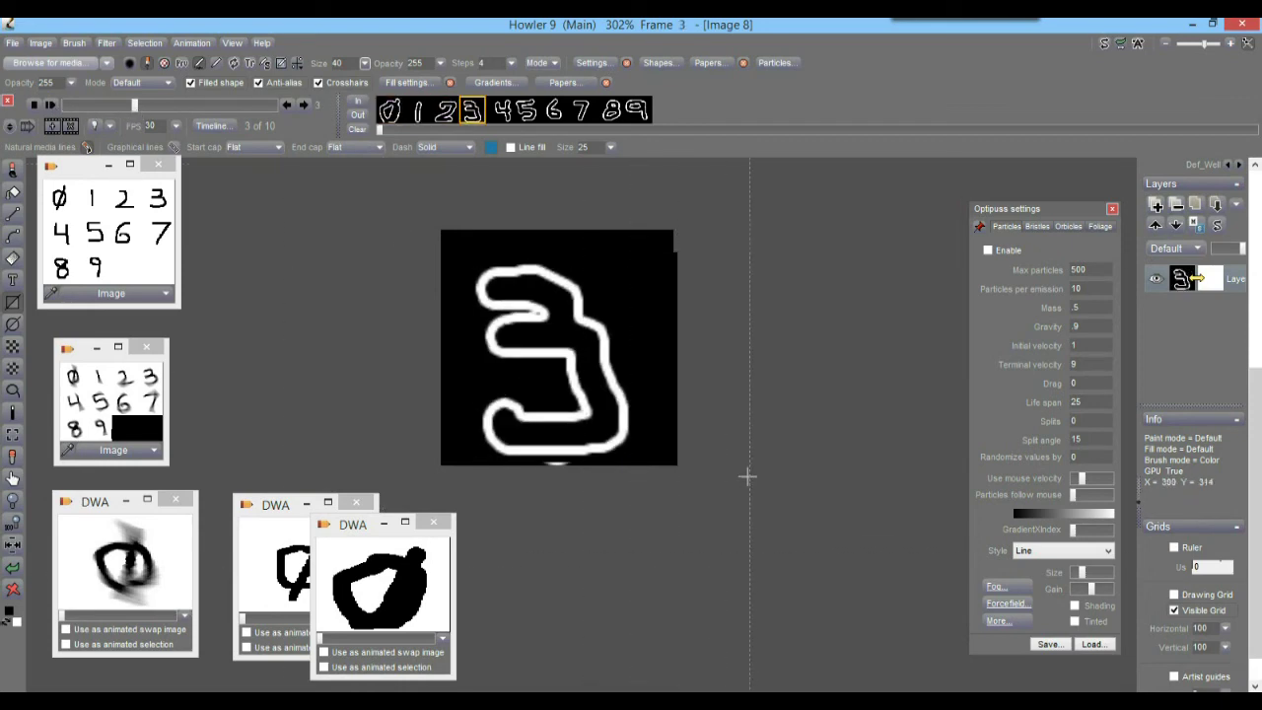
pyautogui.moveTo(747, 468)
pyautogui.mouseDown()
pyautogui.moveTo(784, 489)
pyautogui.moveTo(739, 453)
pyautogui.mouseUp()
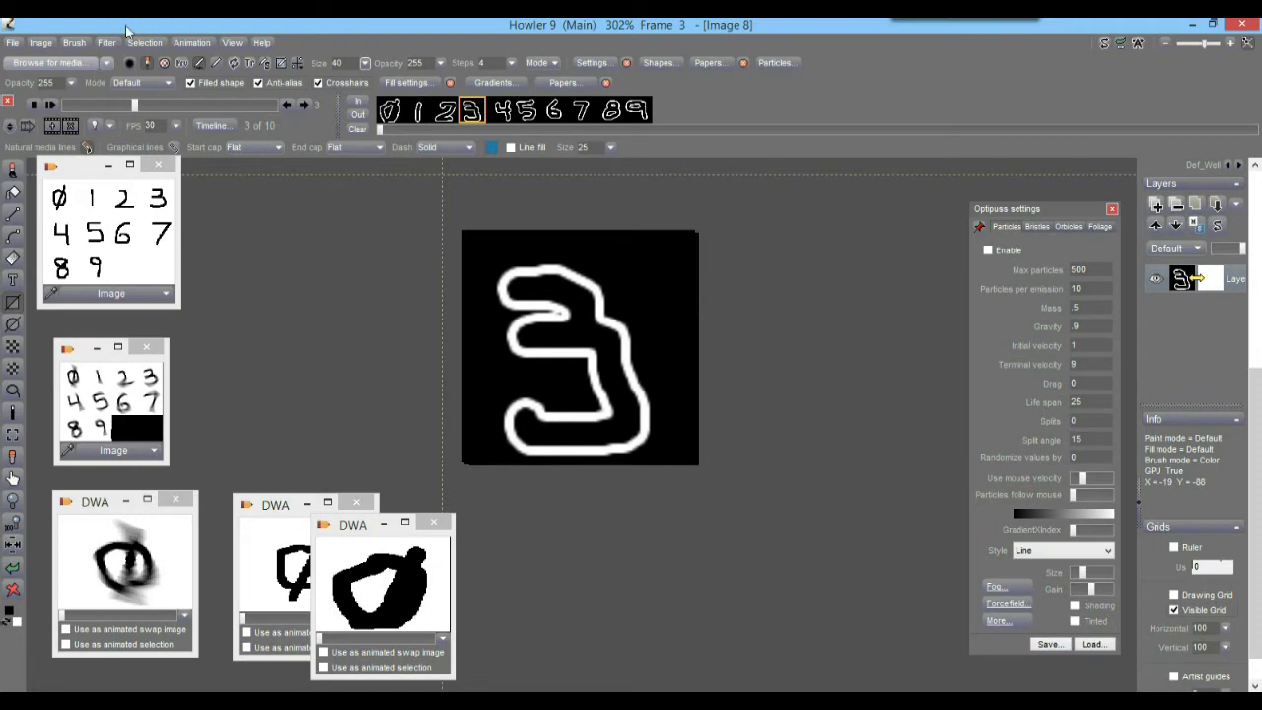
# Store the edge-detected animation to disk and move its new window into the bottom row.
pyautogui.click(192, 44)
pyautogui.moveTo(325, 104)
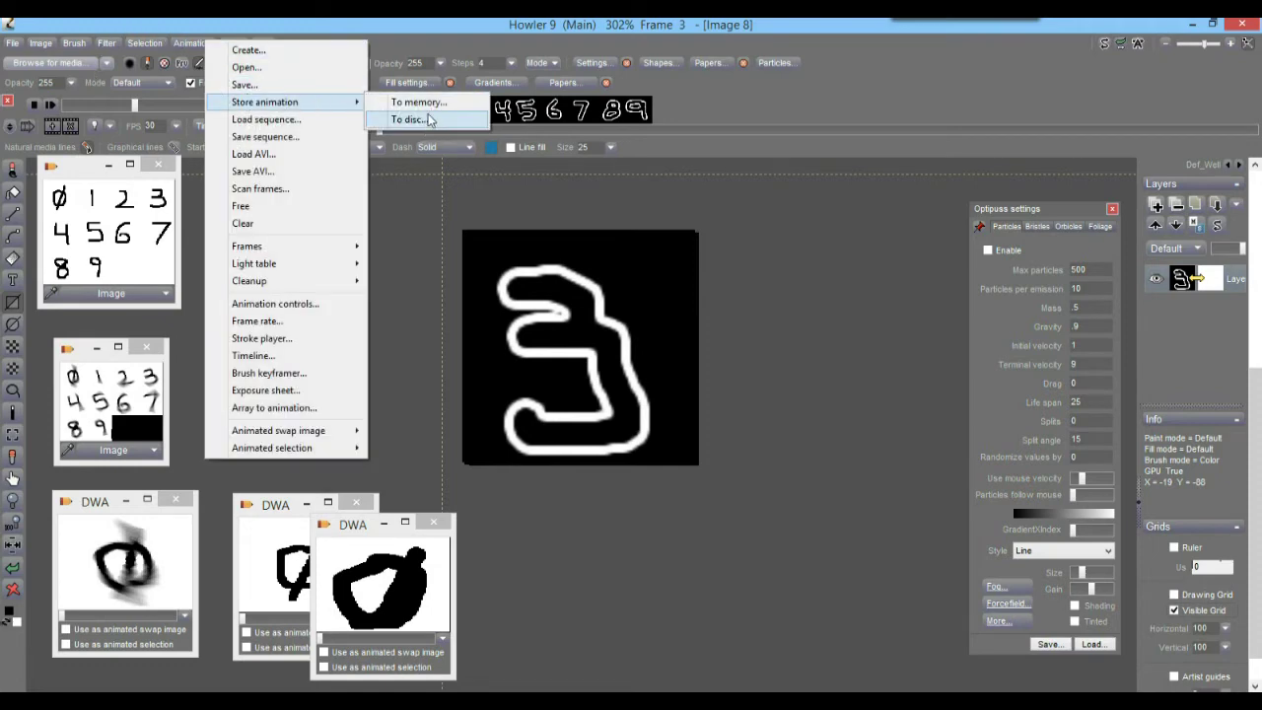
pyautogui.click(441, 120)
pyautogui.moveTo(987, 221); pyautogui.dragTo(532, 535)
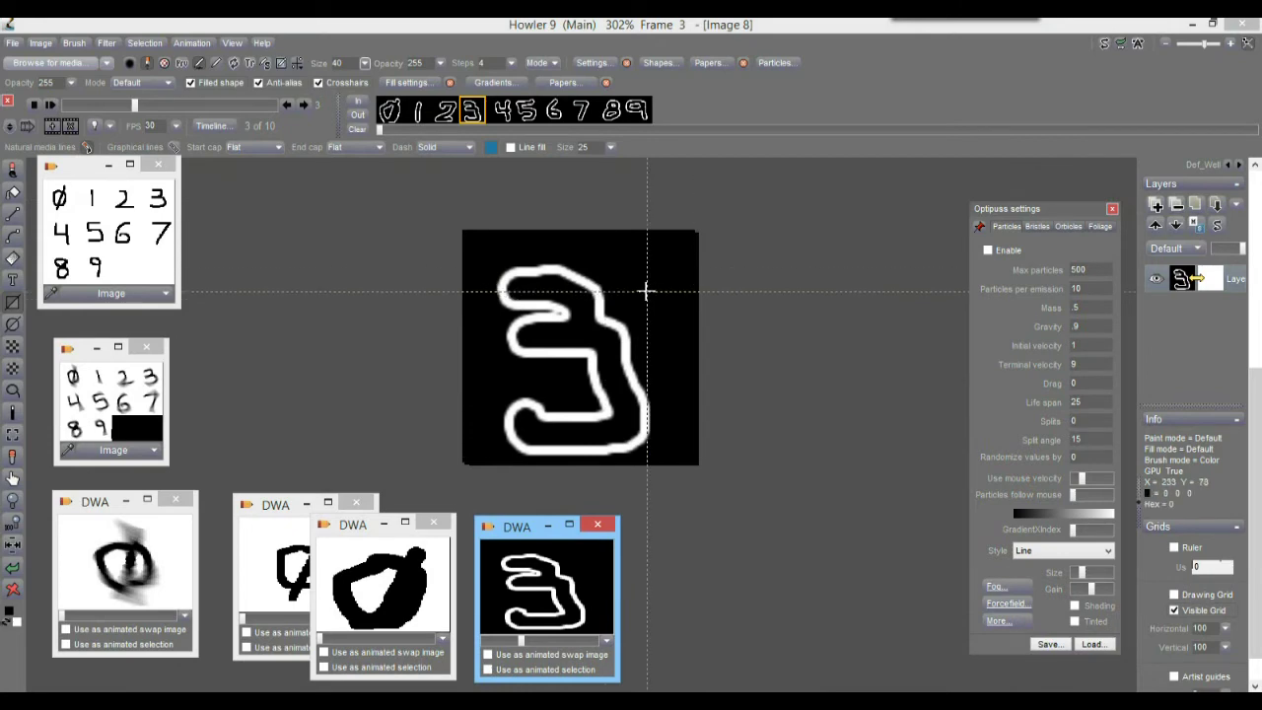
pyautogui.click(109, 43)
pyautogui.click(74, 42)
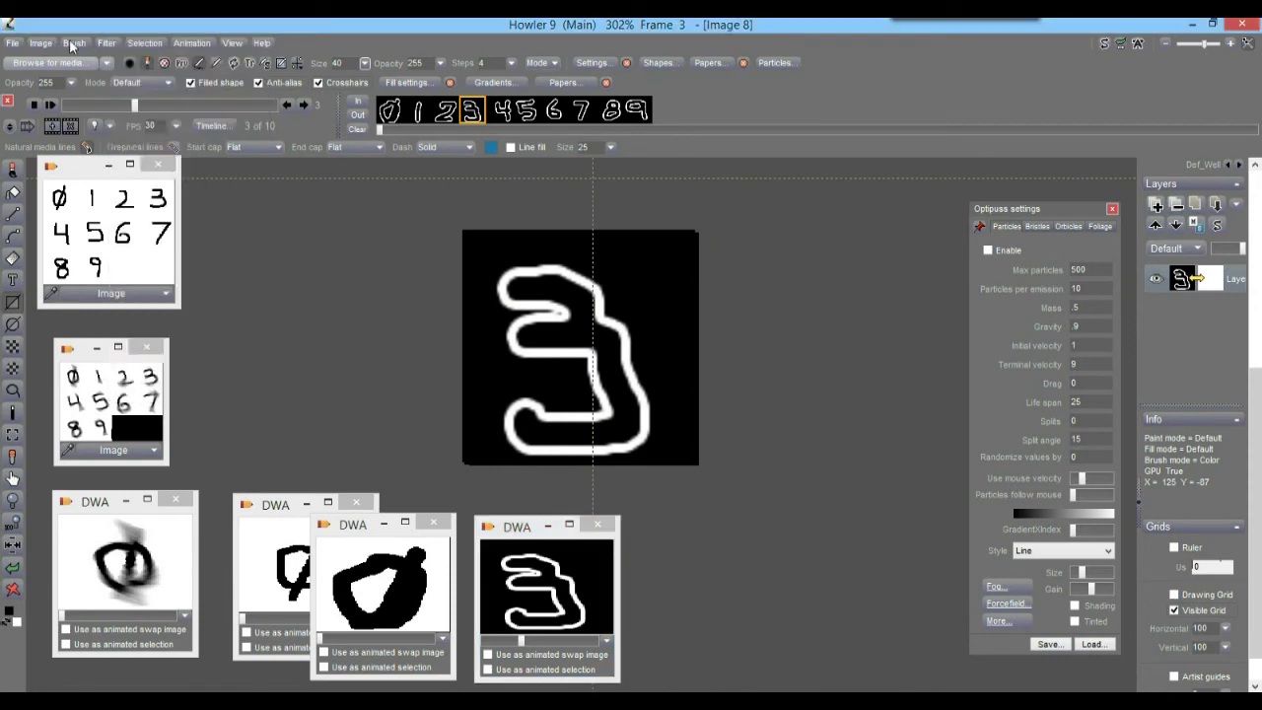
pyautogui.click(74, 42)
pyautogui.moveTo(162, 375)
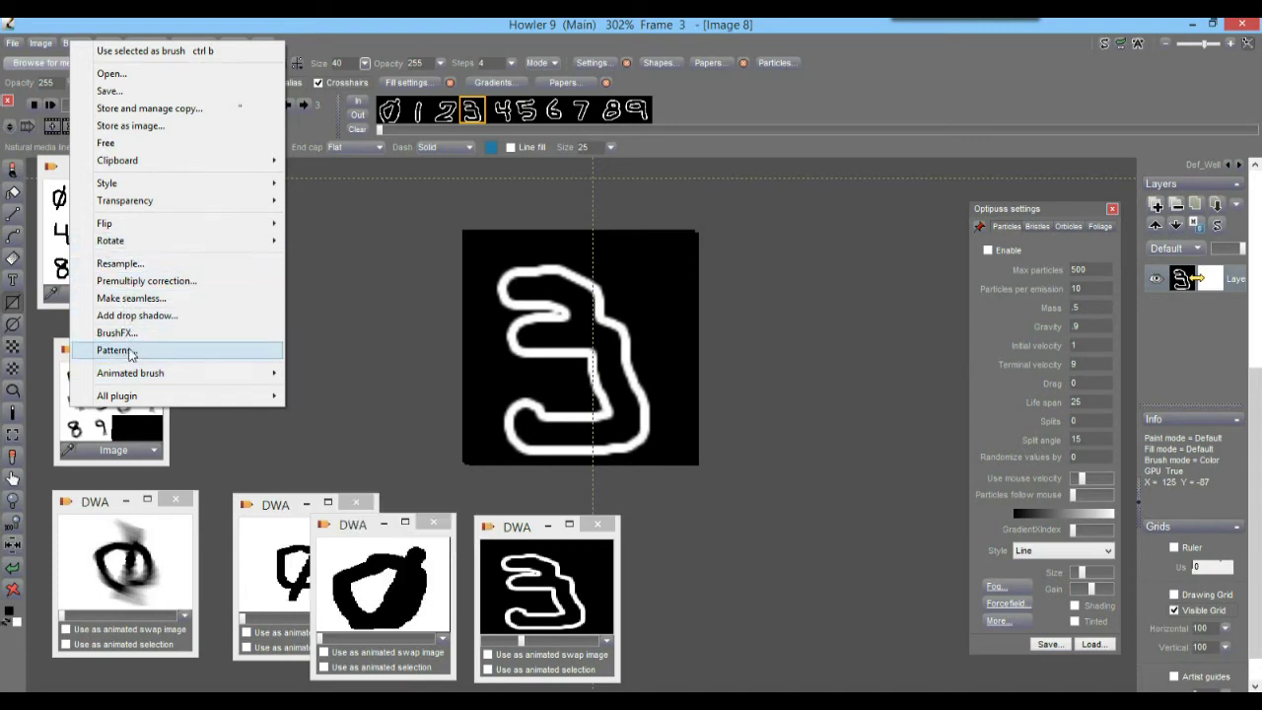
pyautogui.moveTo(135, 403)
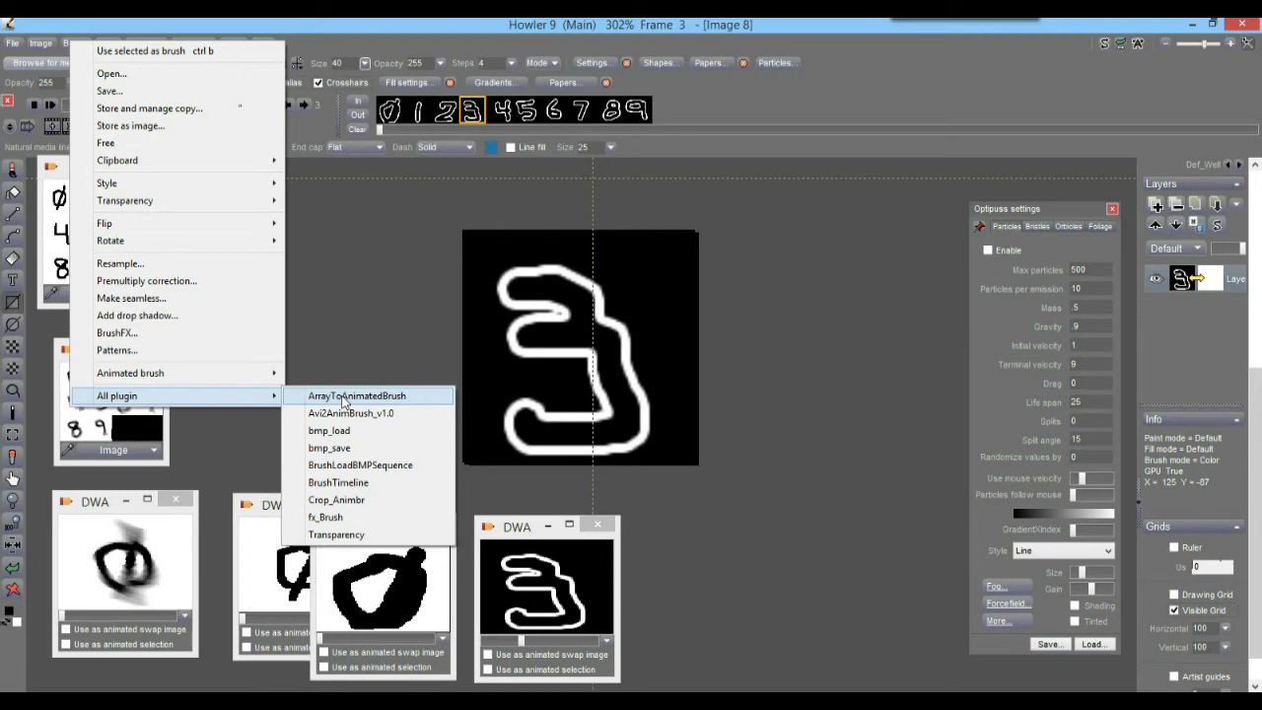
pyautogui.click(286, 36)
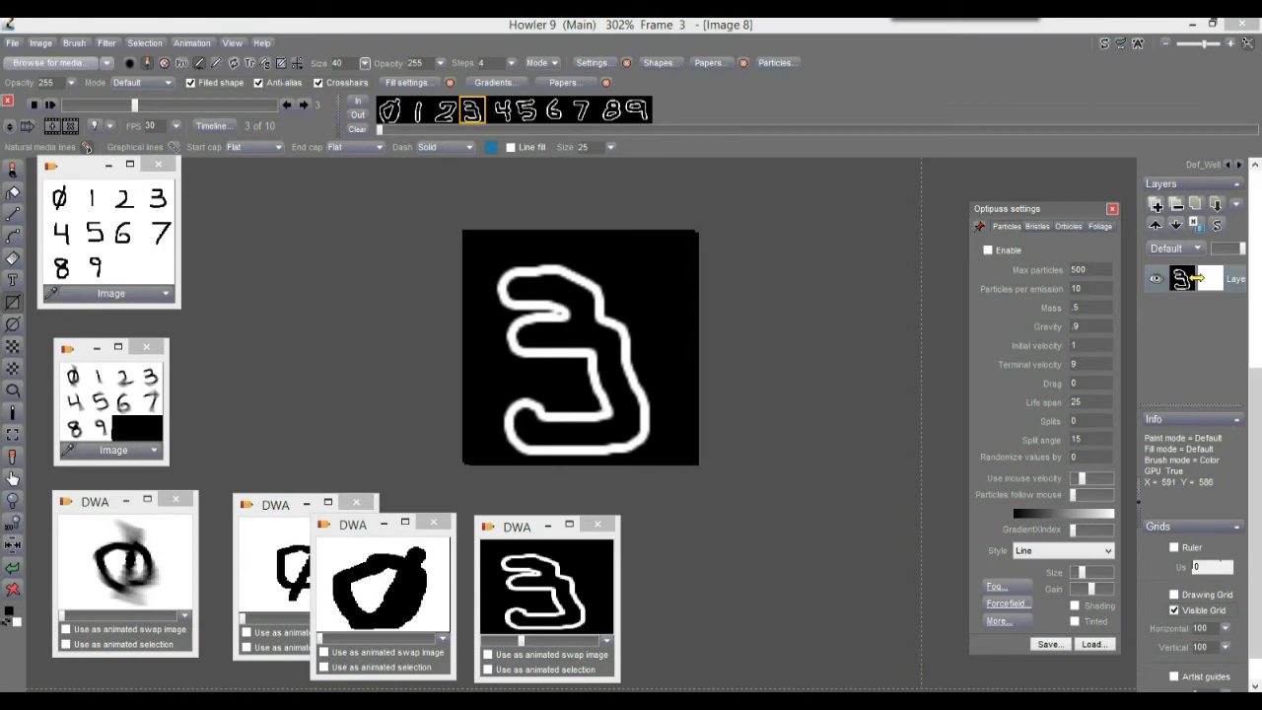
pyautogui.hotkey('alt', 'Tab')
# Go from the TheBest3D.com home page through Products to the 3rd-Party Plugins page.
pyautogui.scroll(1, 589, 326)
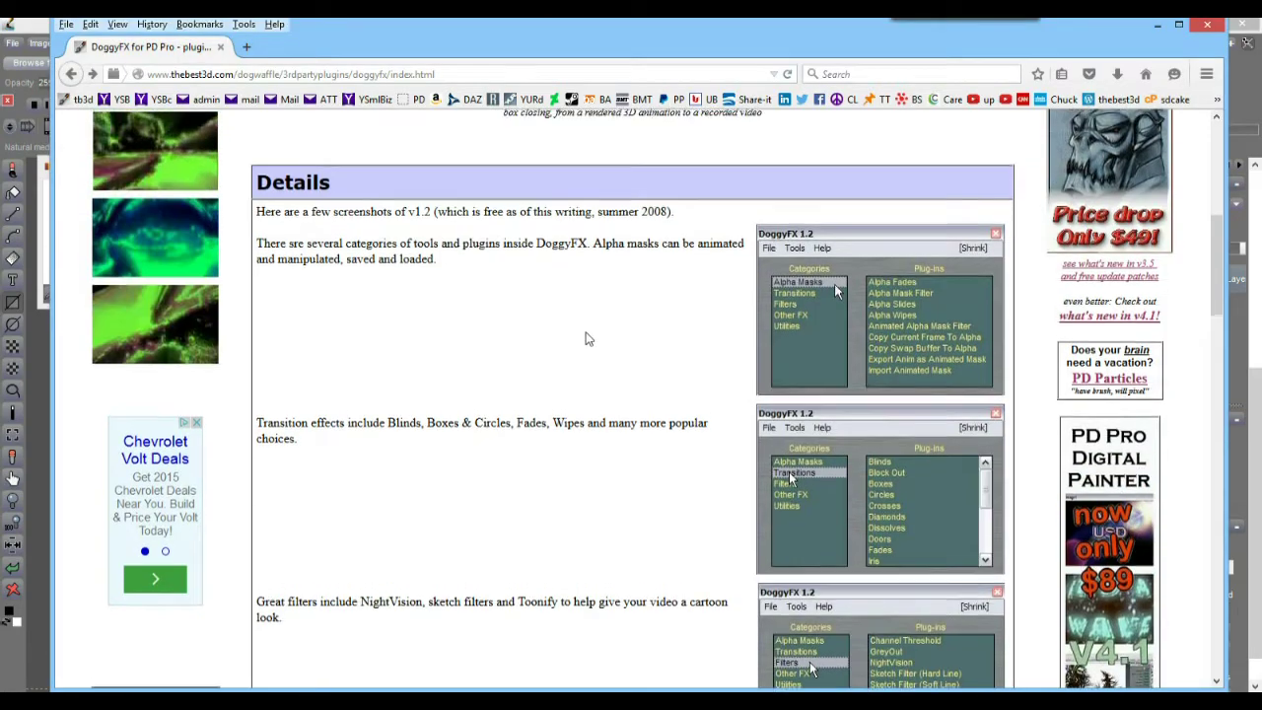
pyautogui.scroll(5, 588, 339)
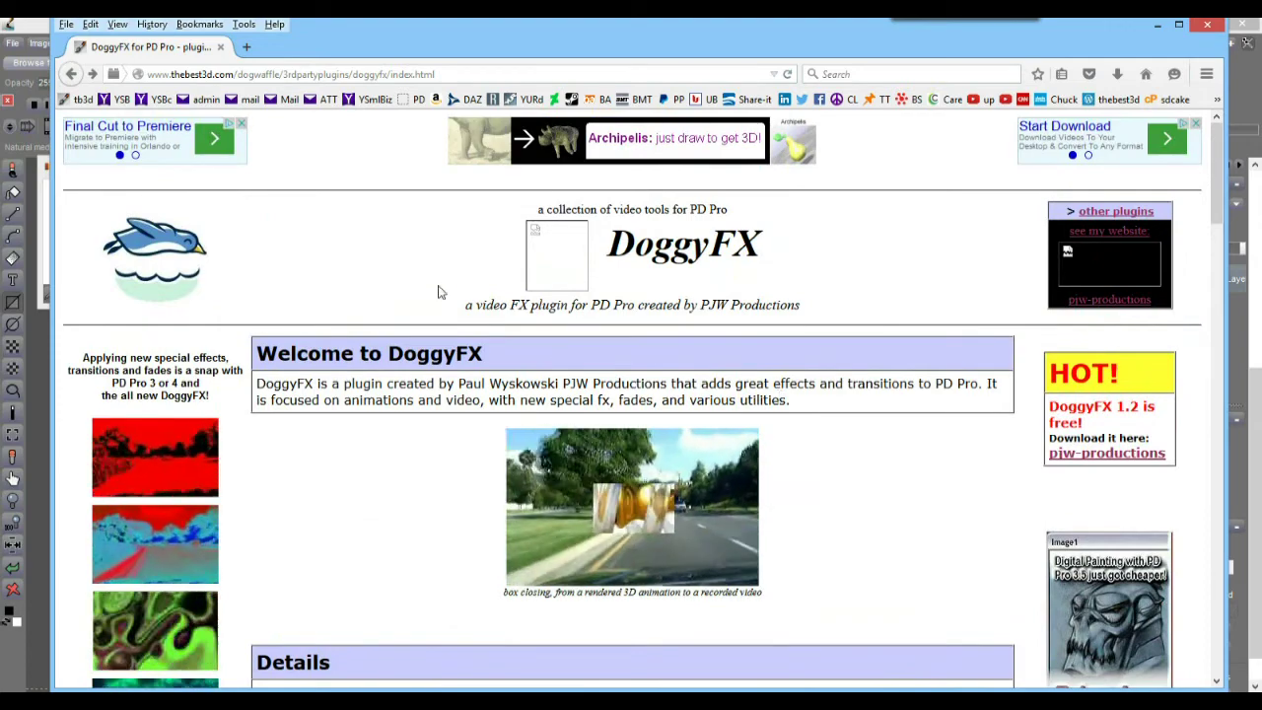
pyautogui.hotkey('alt', 'Left')
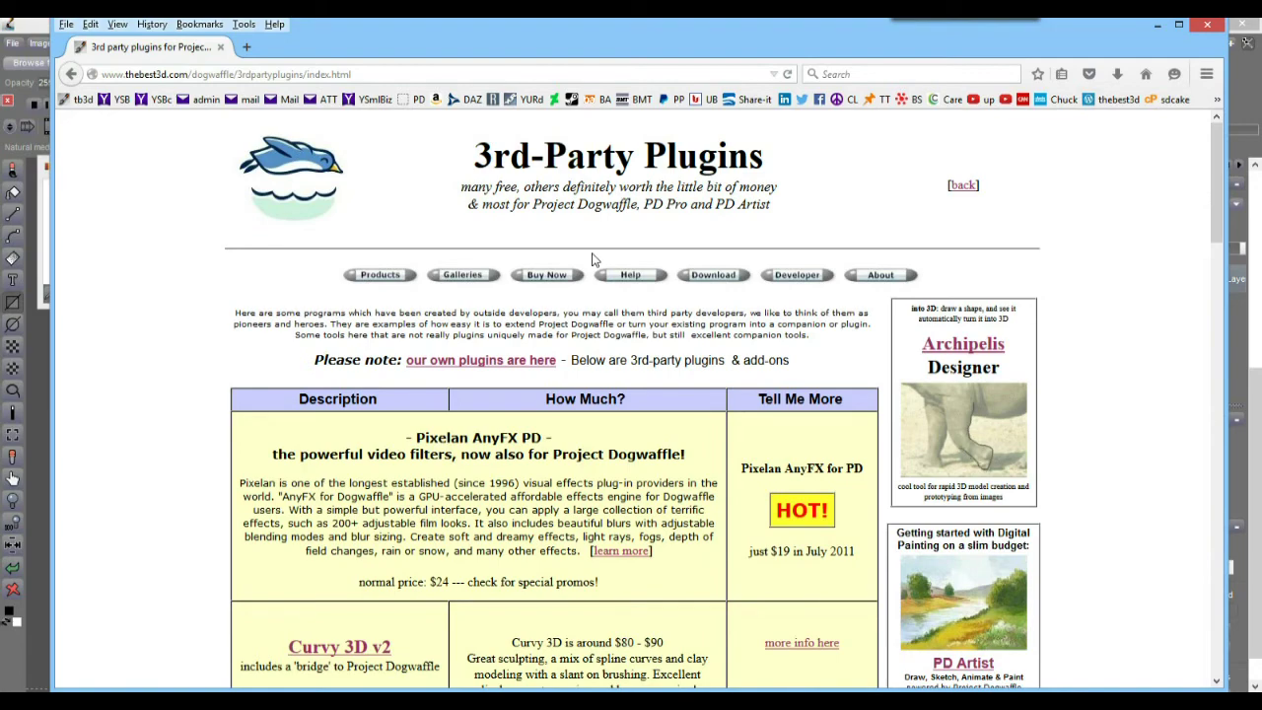
pyautogui.click(291, 182)
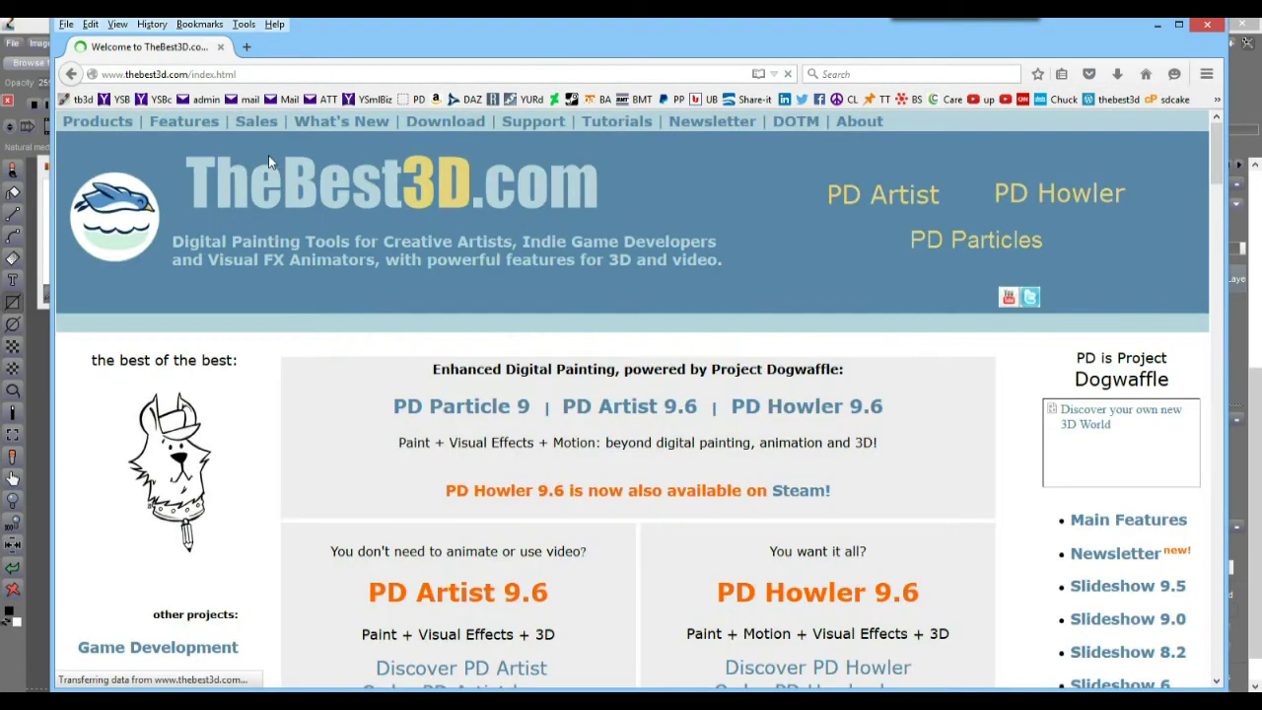
pyautogui.click(106, 121)
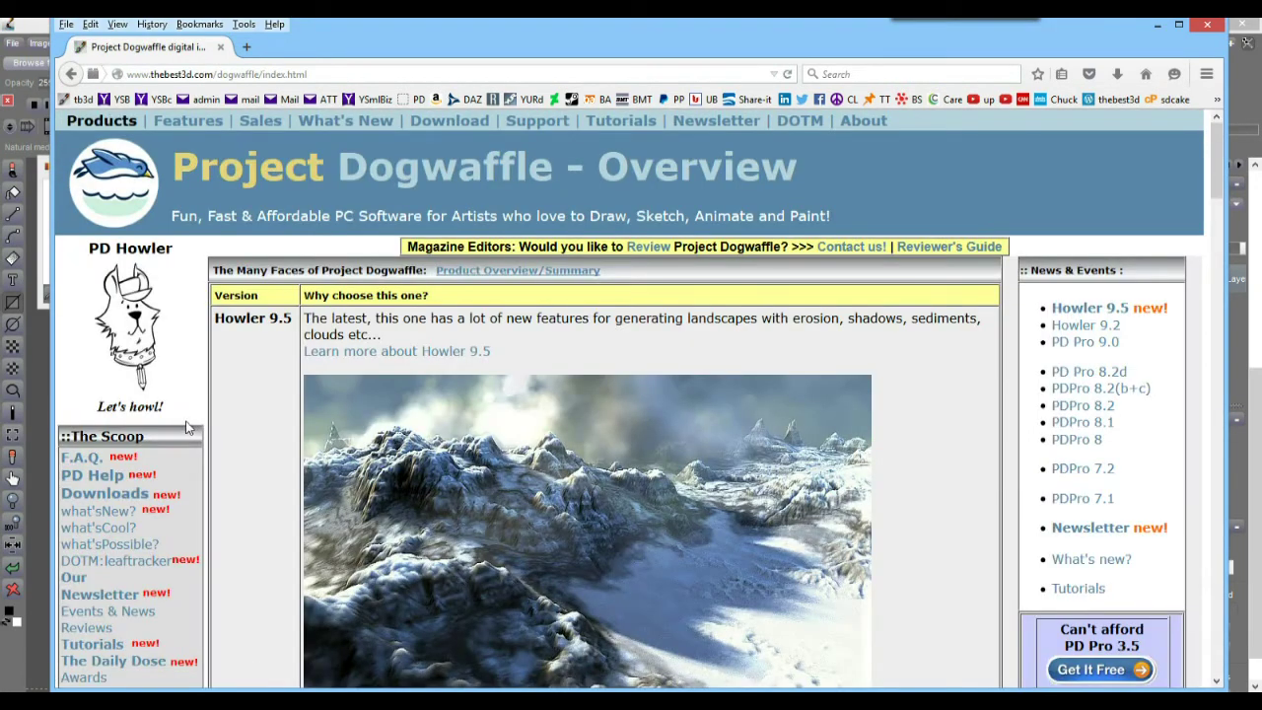
pyautogui.scroll(-6, 186, 430)
pyautogui.scroll(-2, 166, 592)
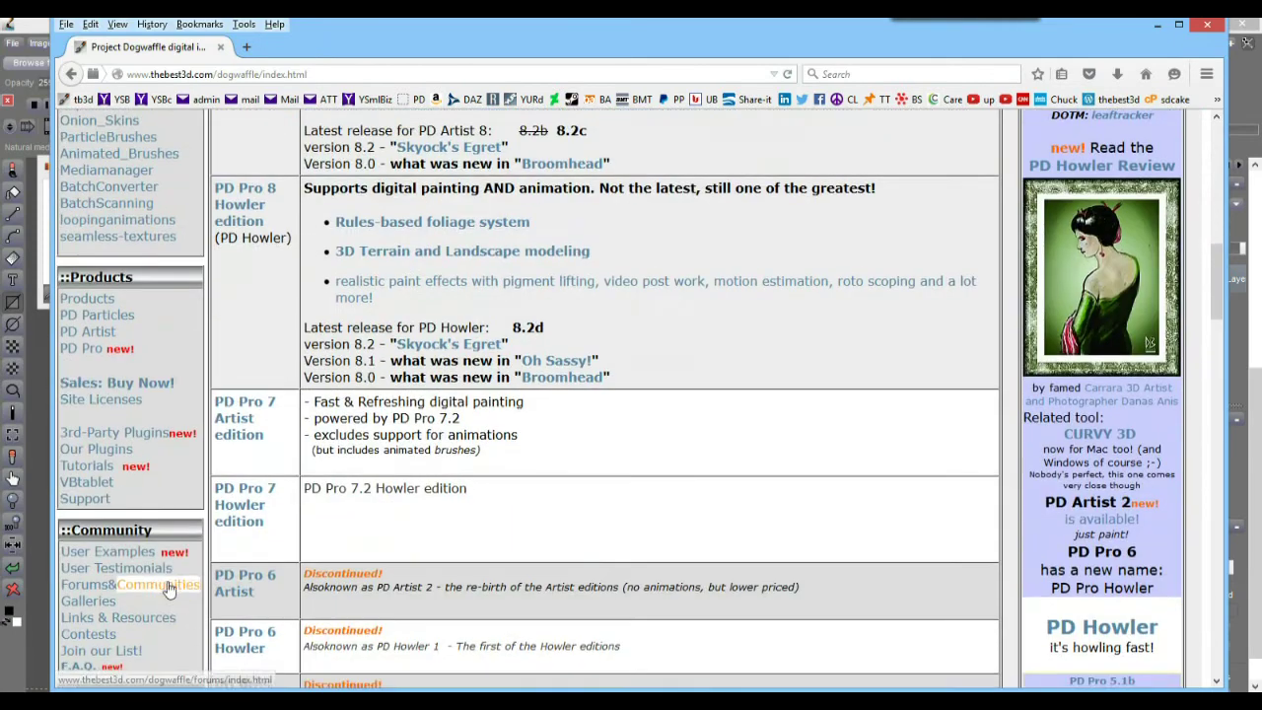
pyautogui.scroll(-3, 99, 552)
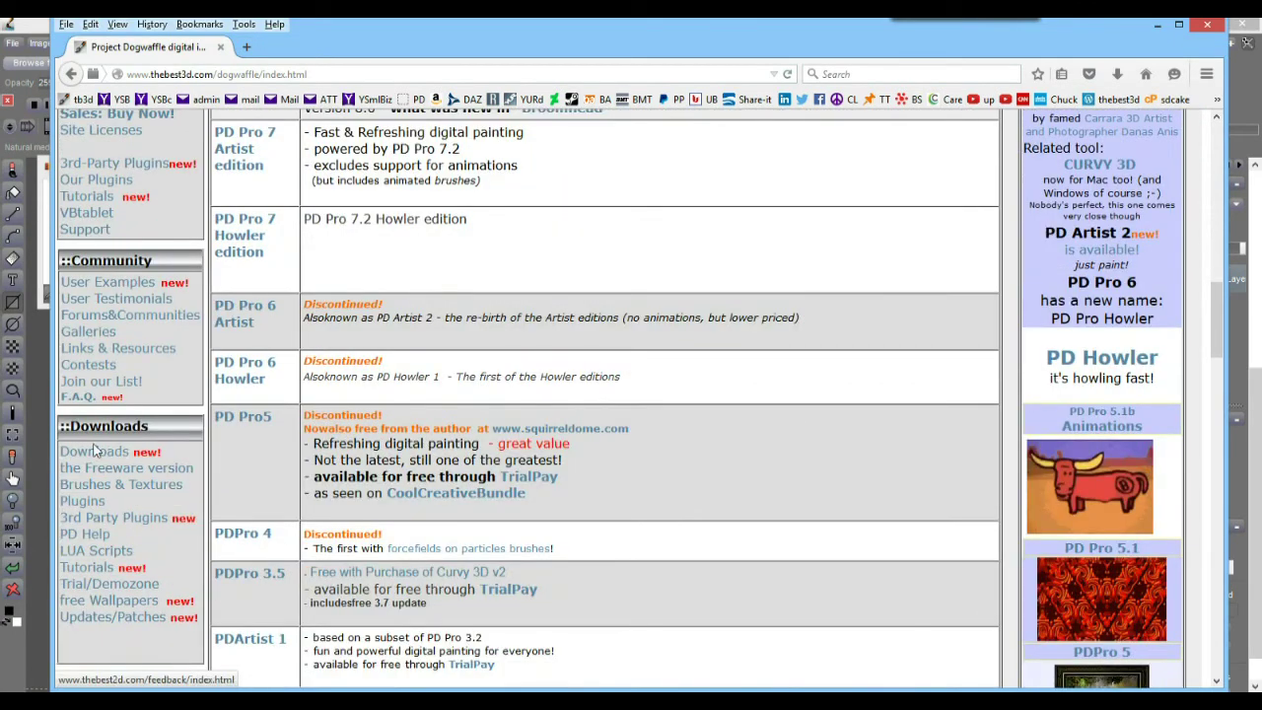
pyautogui.click(99, 525)
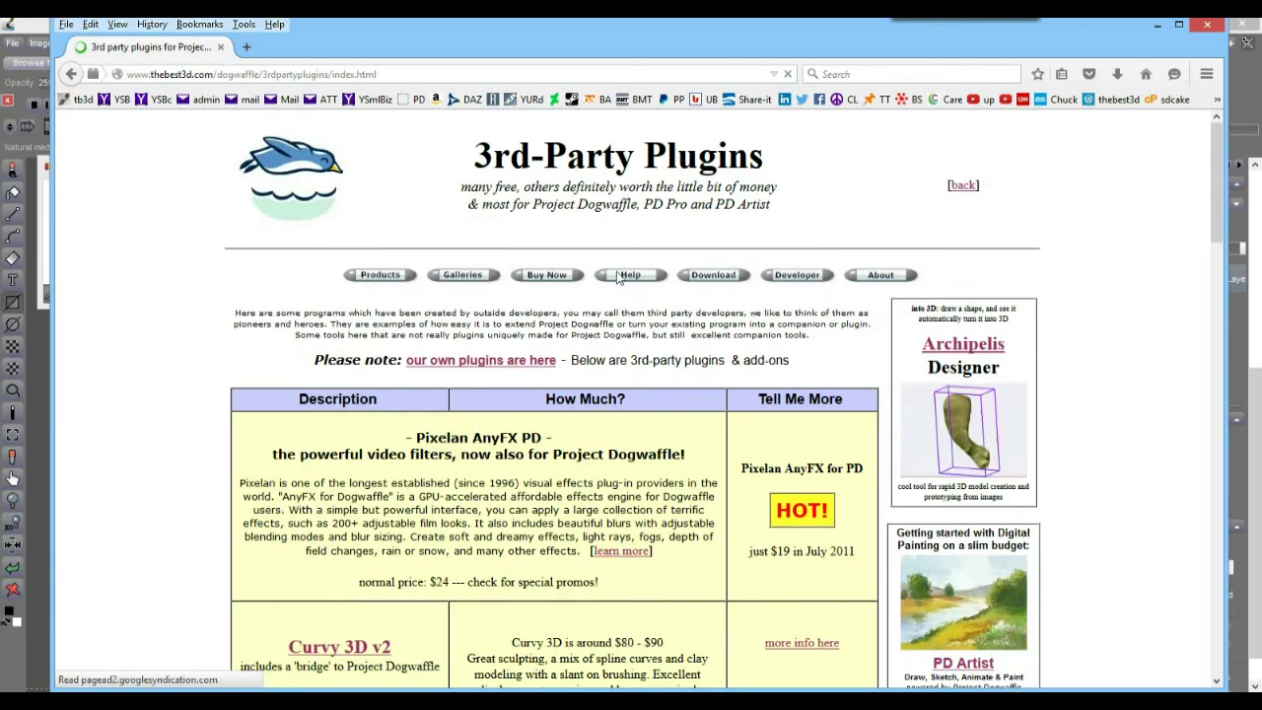
# Open the DoggyFX plugin page, scroll to To Probe Further, and follow the PJW Productions link.
pyautogui.scroll(-5, 621, 444)
pyautogui.scroll(-1, 622, 509)
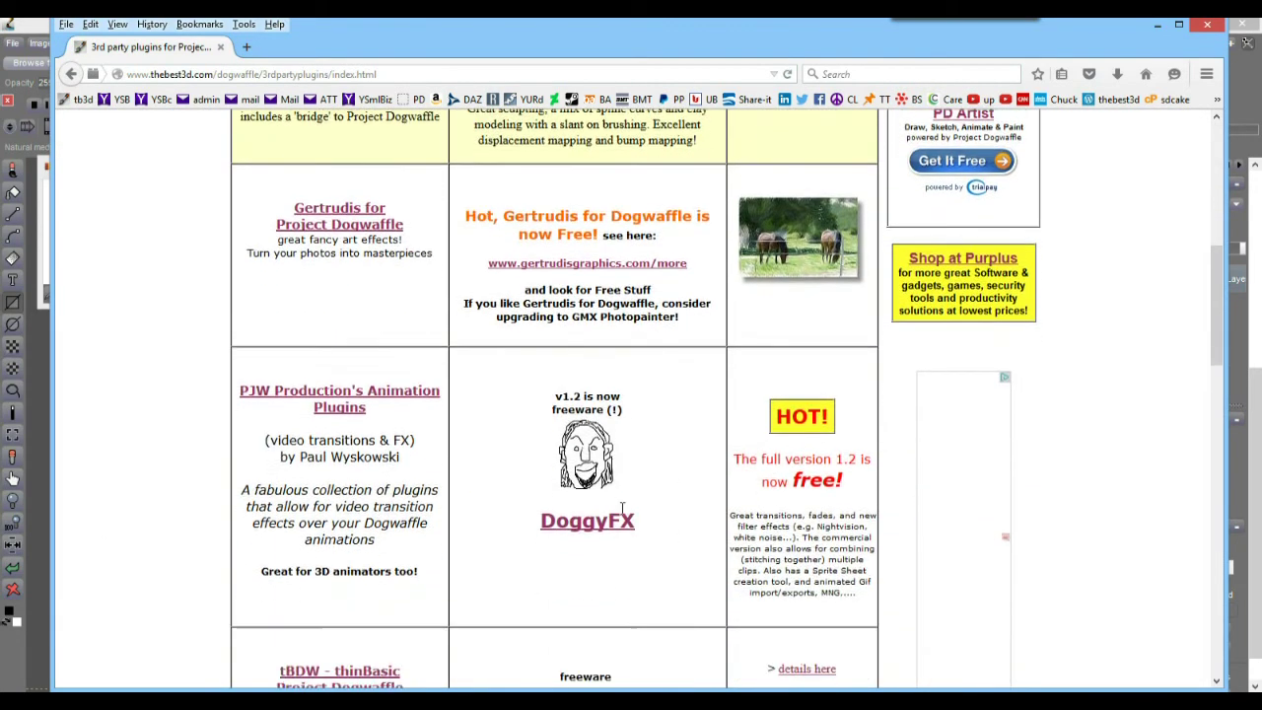
pyautogui.scroll(-1, 622, 509)
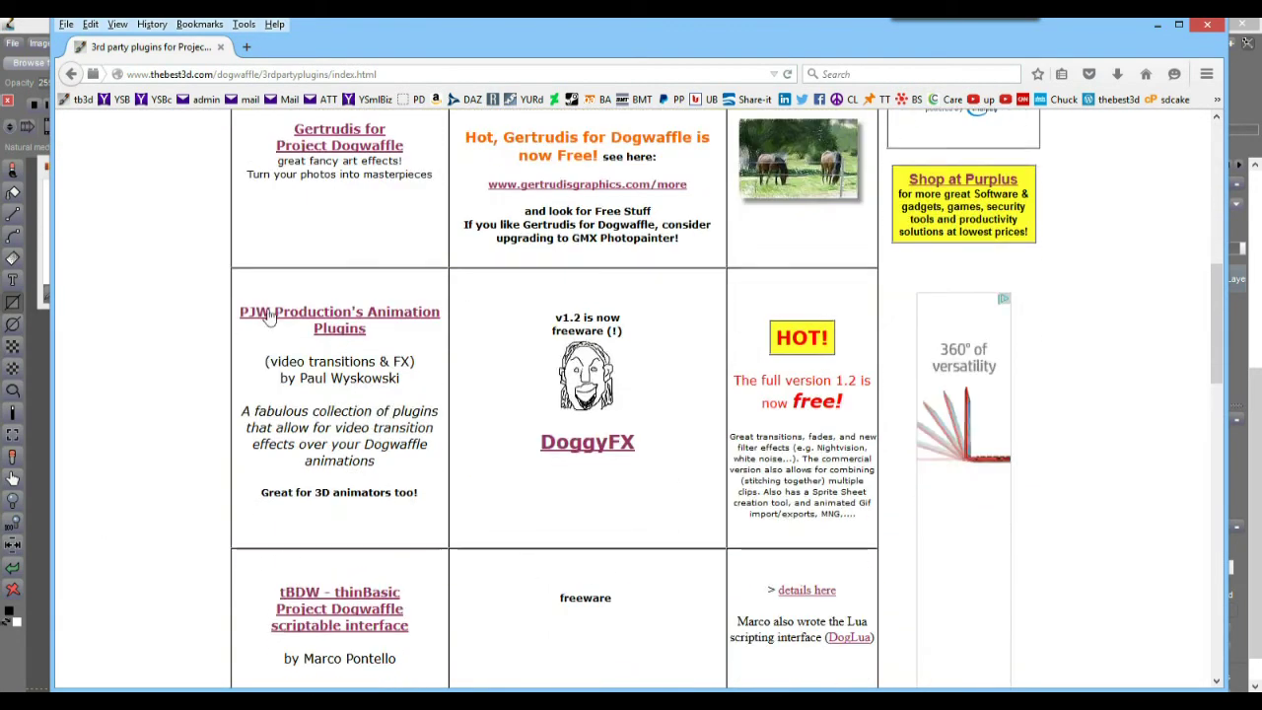
pyautogui.click(587, 449)
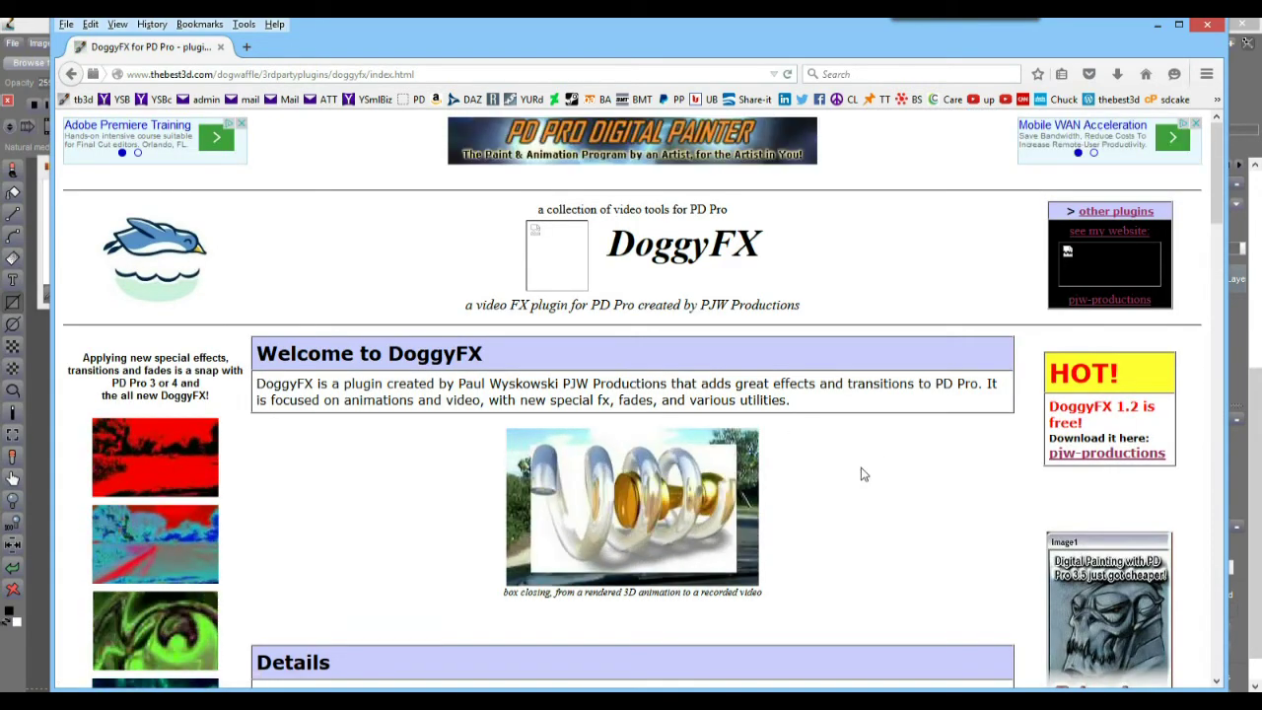
pyautogui.scroll(-5, 861, 475)
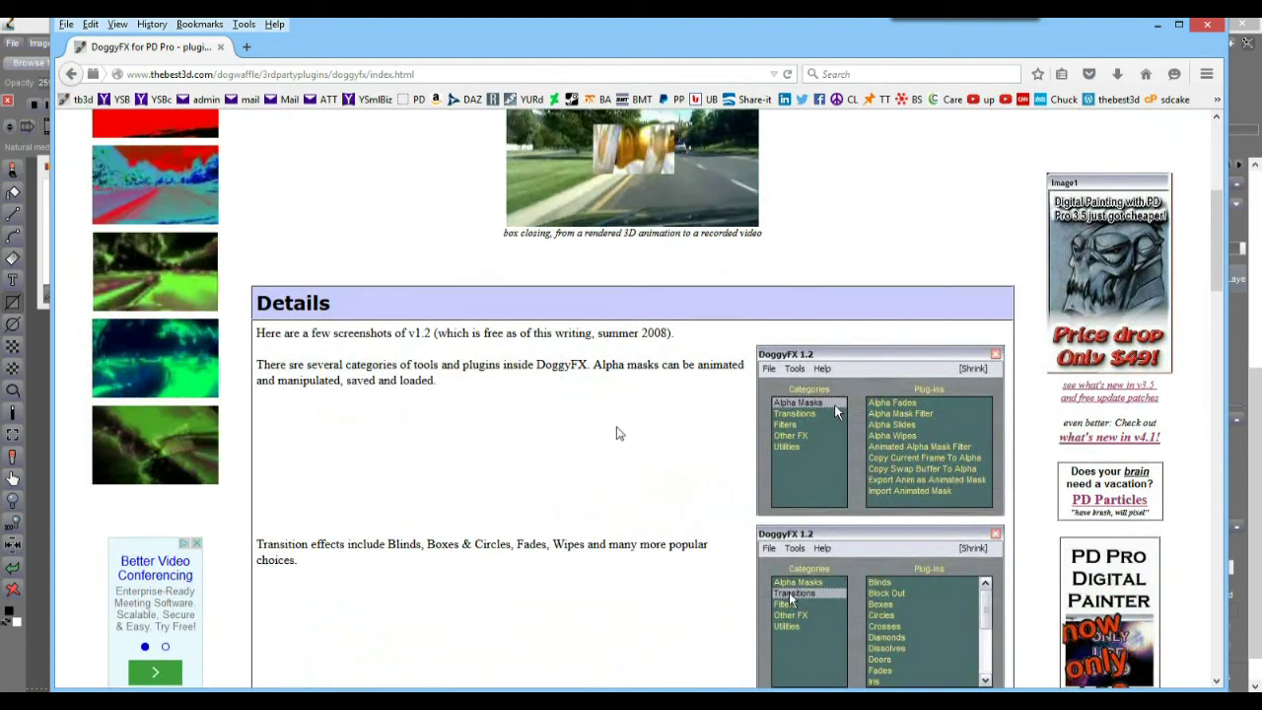
pyautogui.scroll(-15, 619, 434)
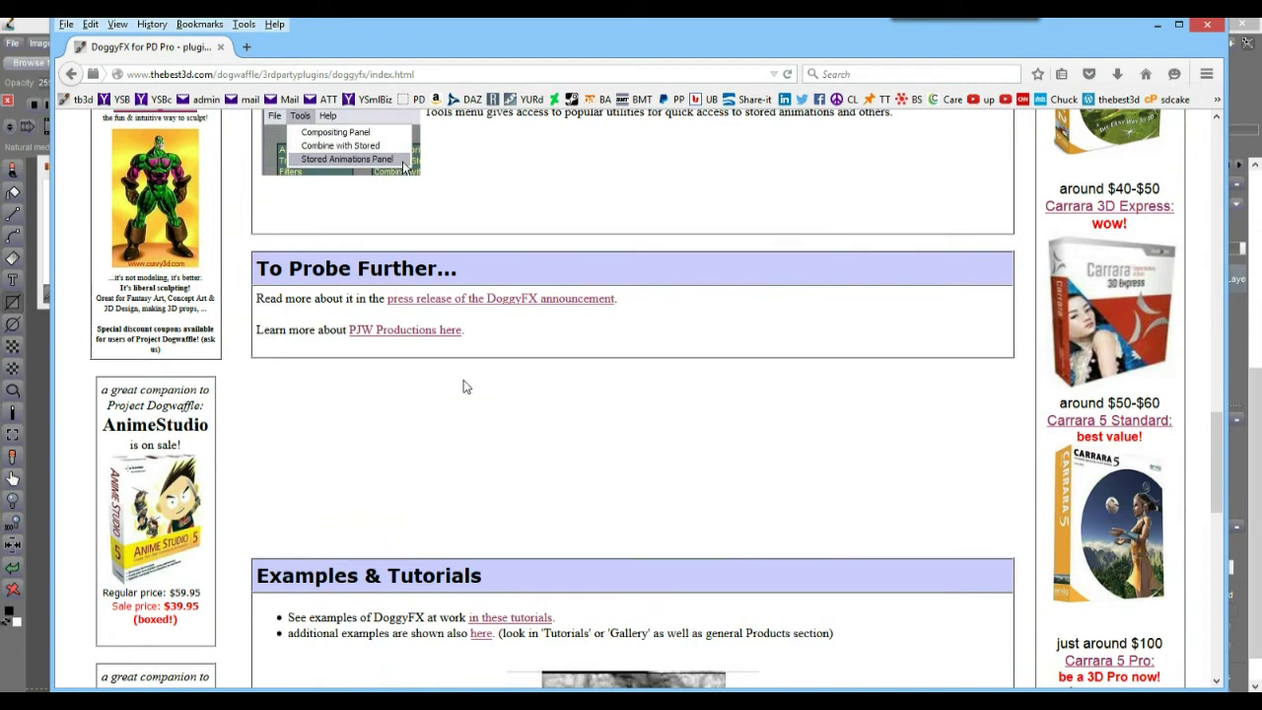
pyautogui.click(378, 333)
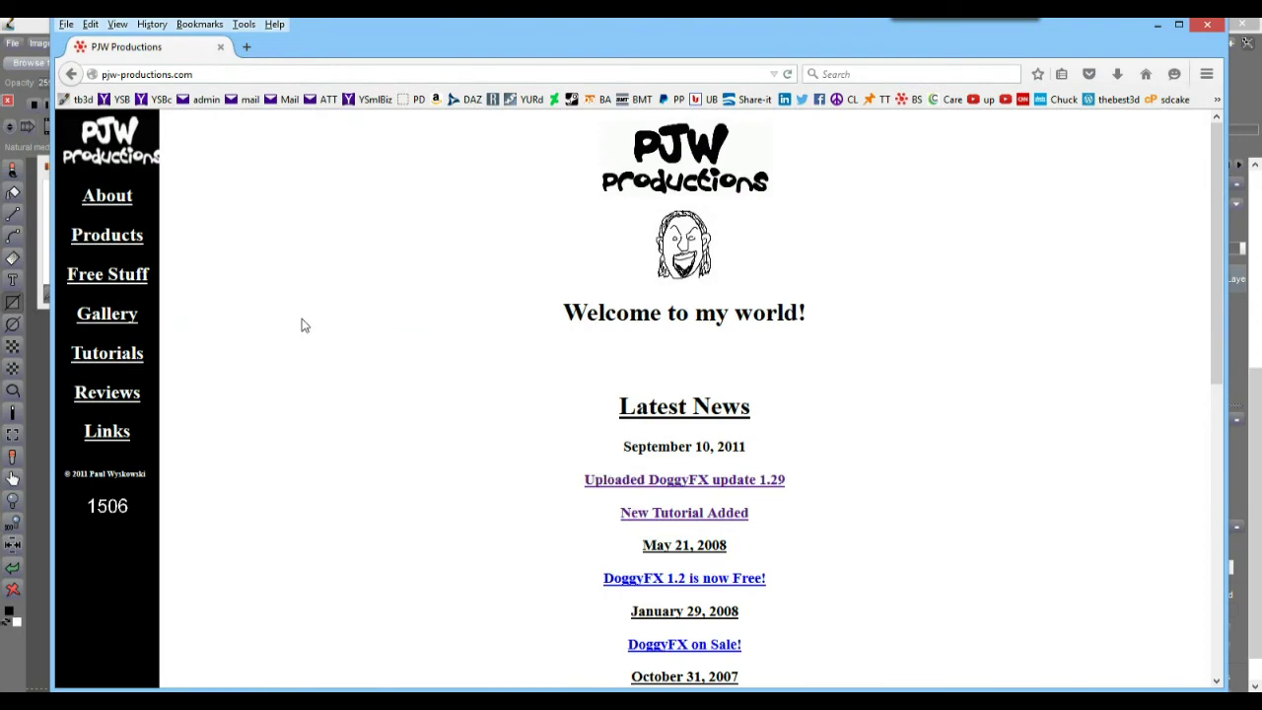
# Open PJW Productions' DoggyFX Animation Plugin page and highlight the Animation To Sprite Sheet utility.
pyautogui.click(106, 237)
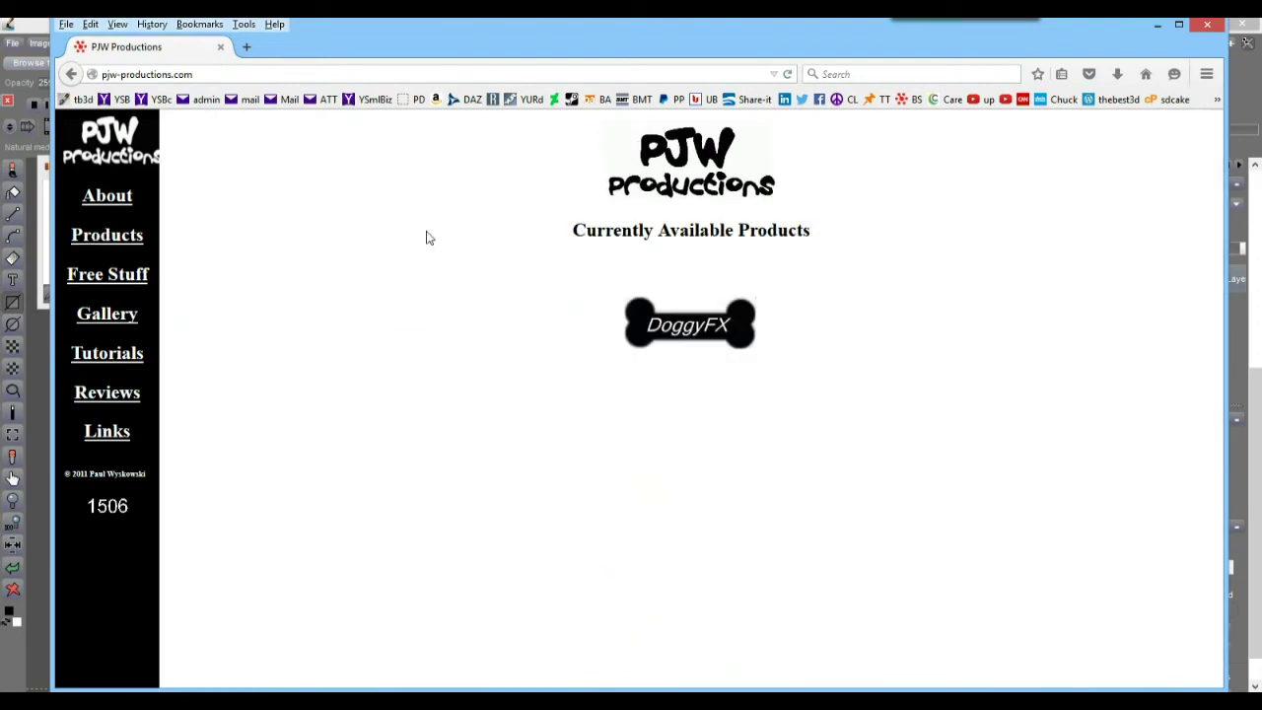
pyautogui.click(684, 335)
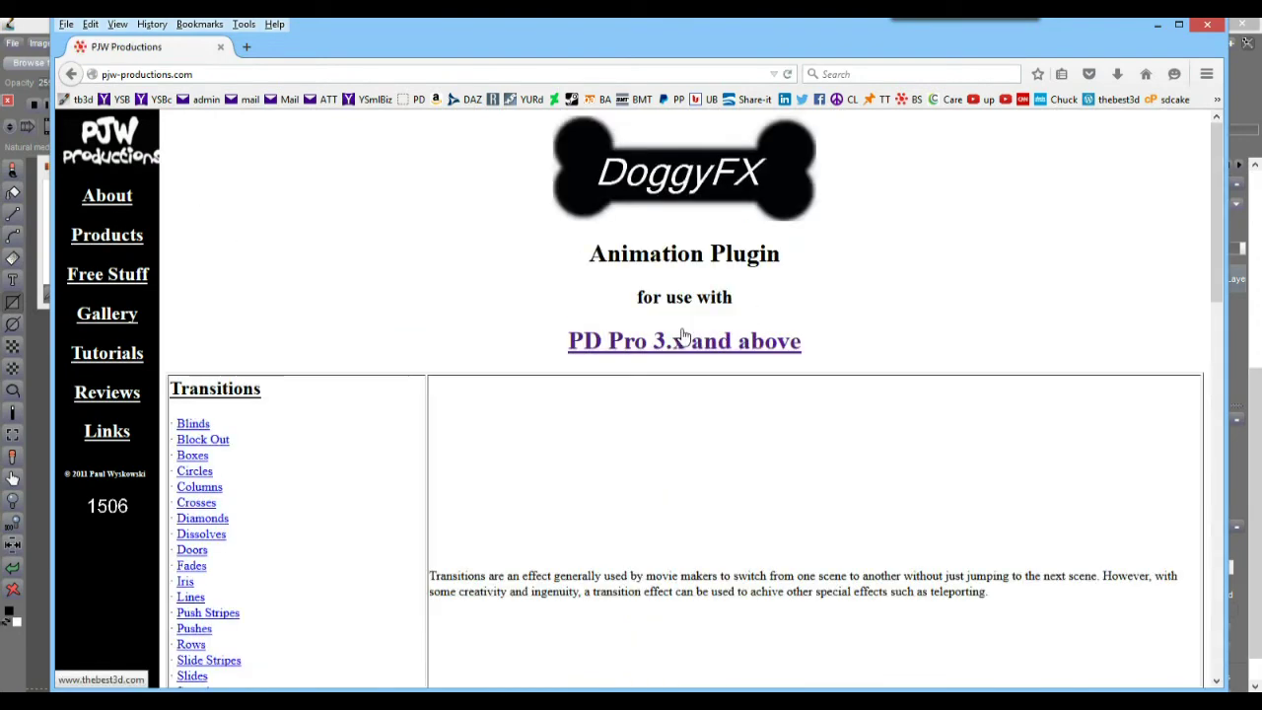
pyautogui.scroll(-8, 569, 439)
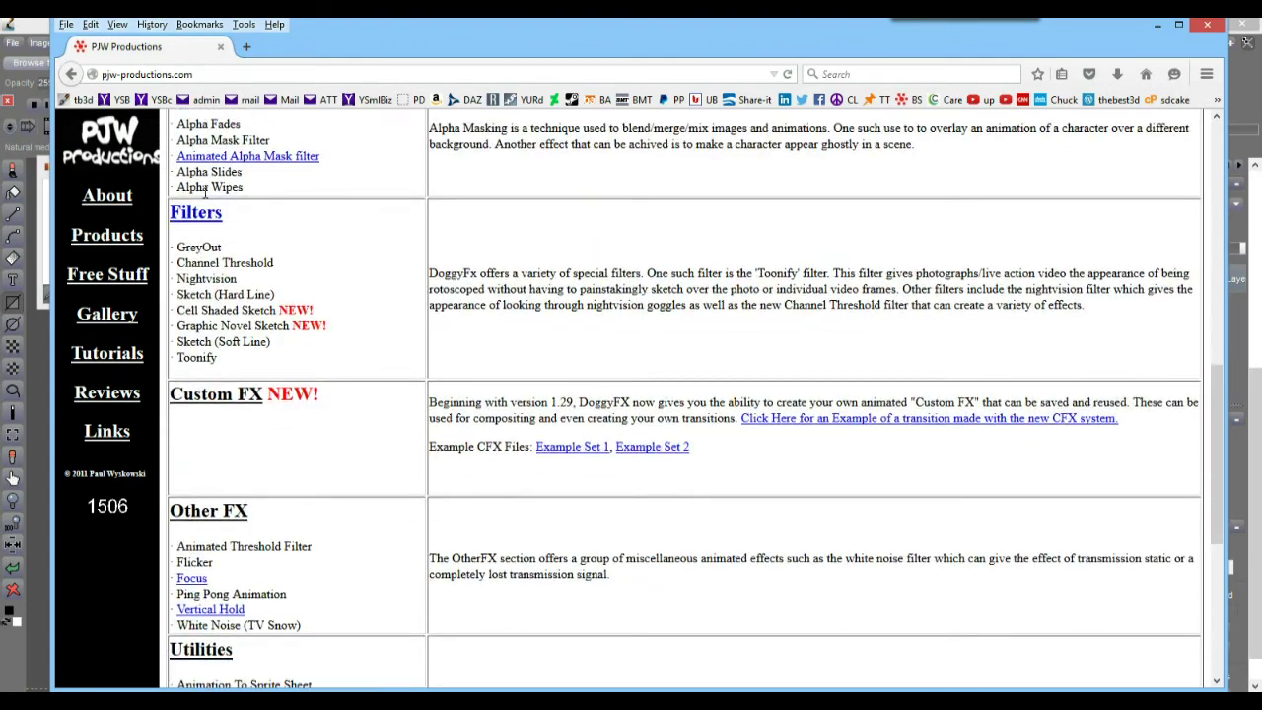
pyautogui.scroll(-6, 306, 515)
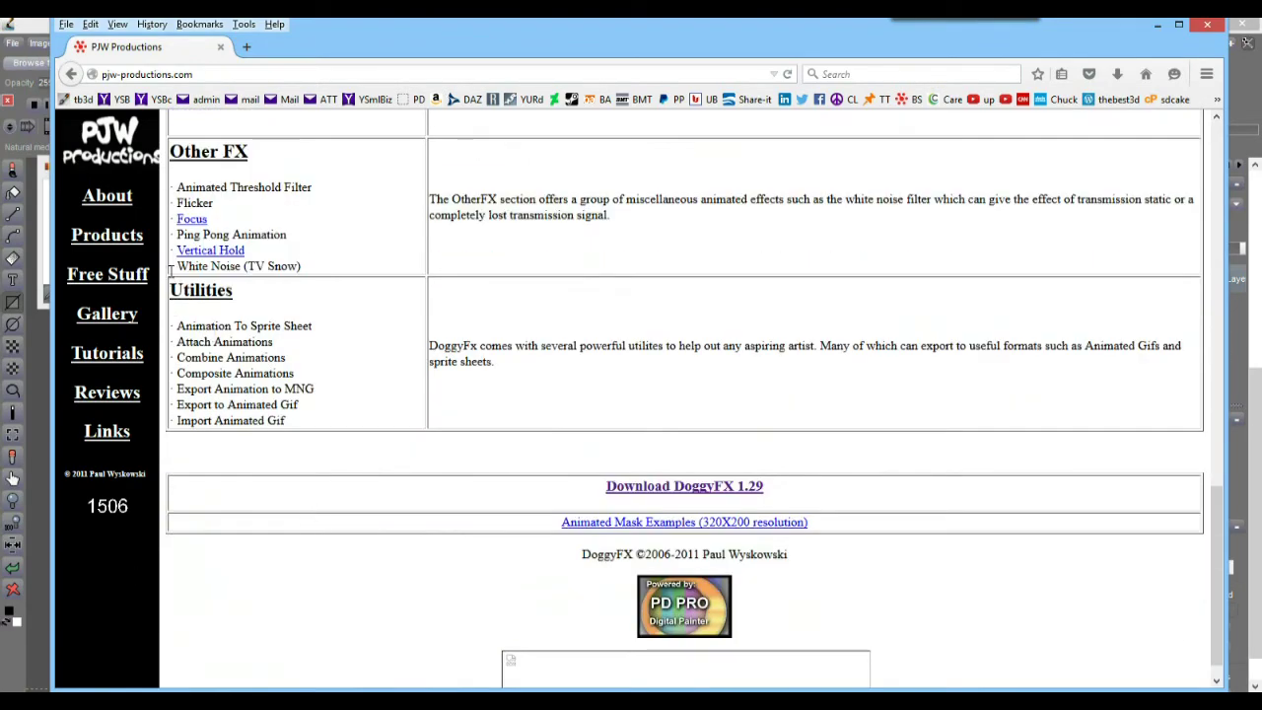
pyautogui.moveTo(233, 290); pyautogui.dragTo(329, 335)
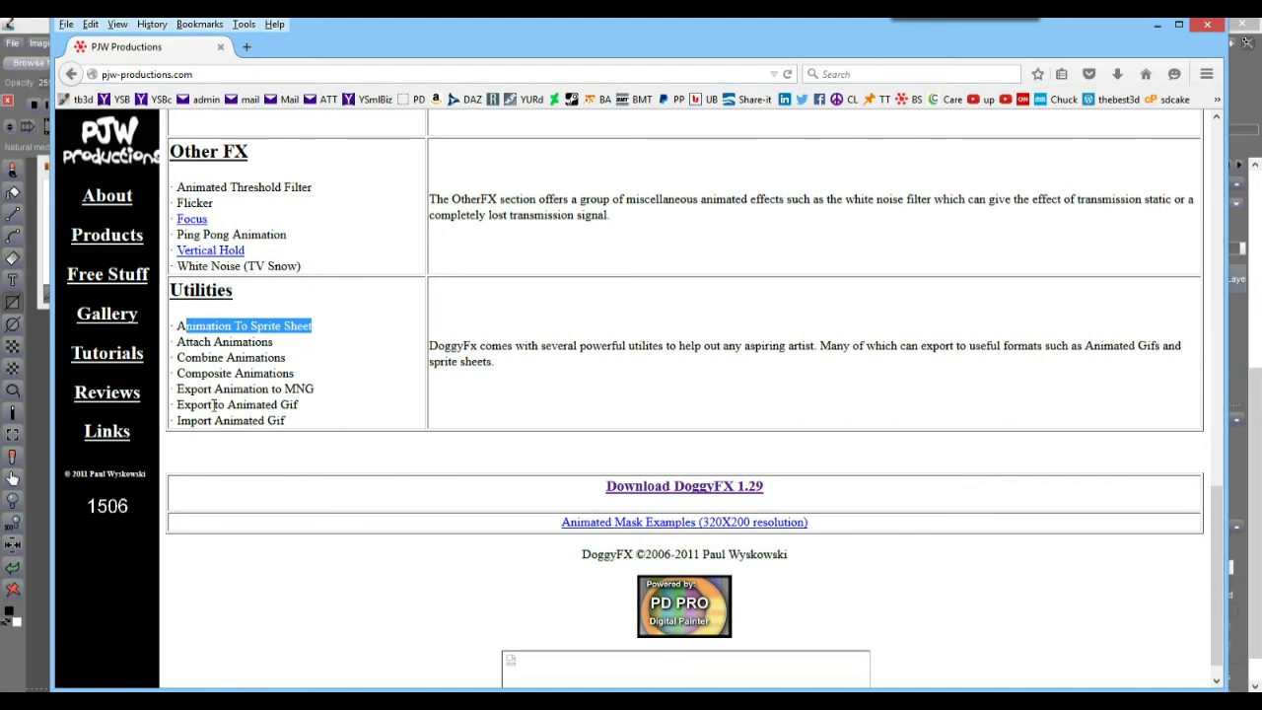
# Download the DoggyFX 1.29 zip, choosing to open it with Windows Explorer.
pyautogui.click(665, 491)
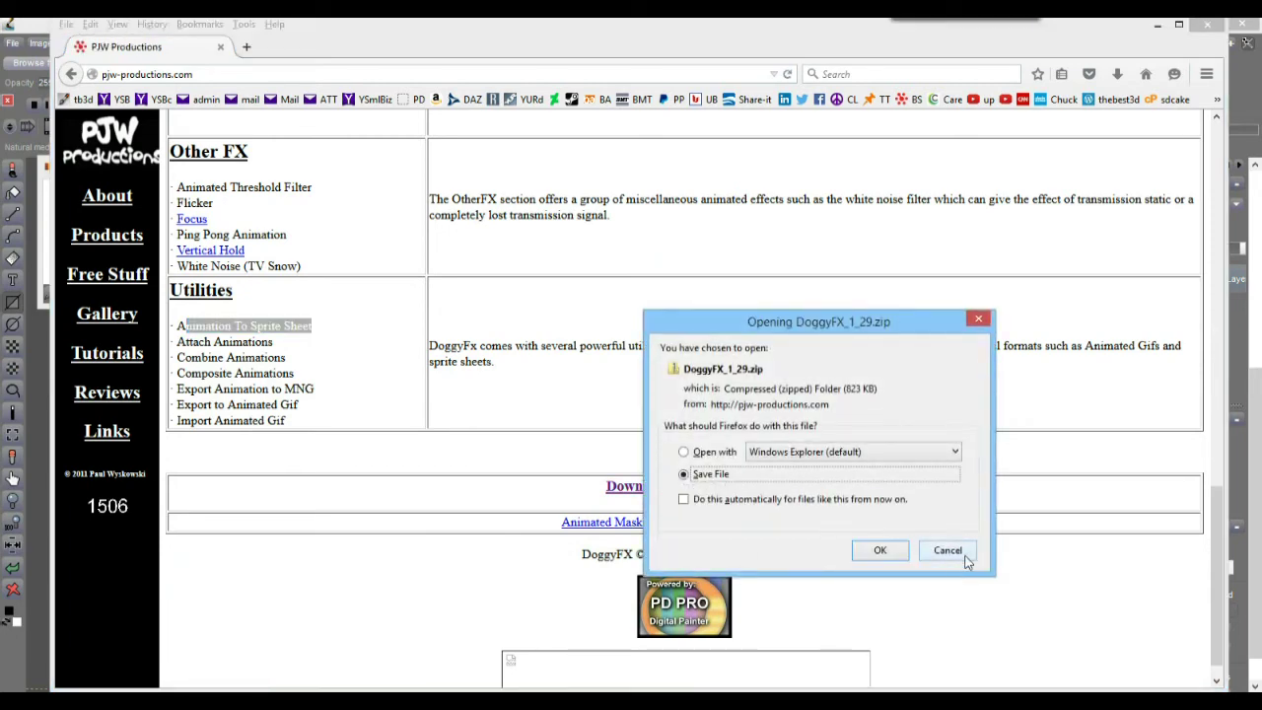
pyautogui.click(955, 553)
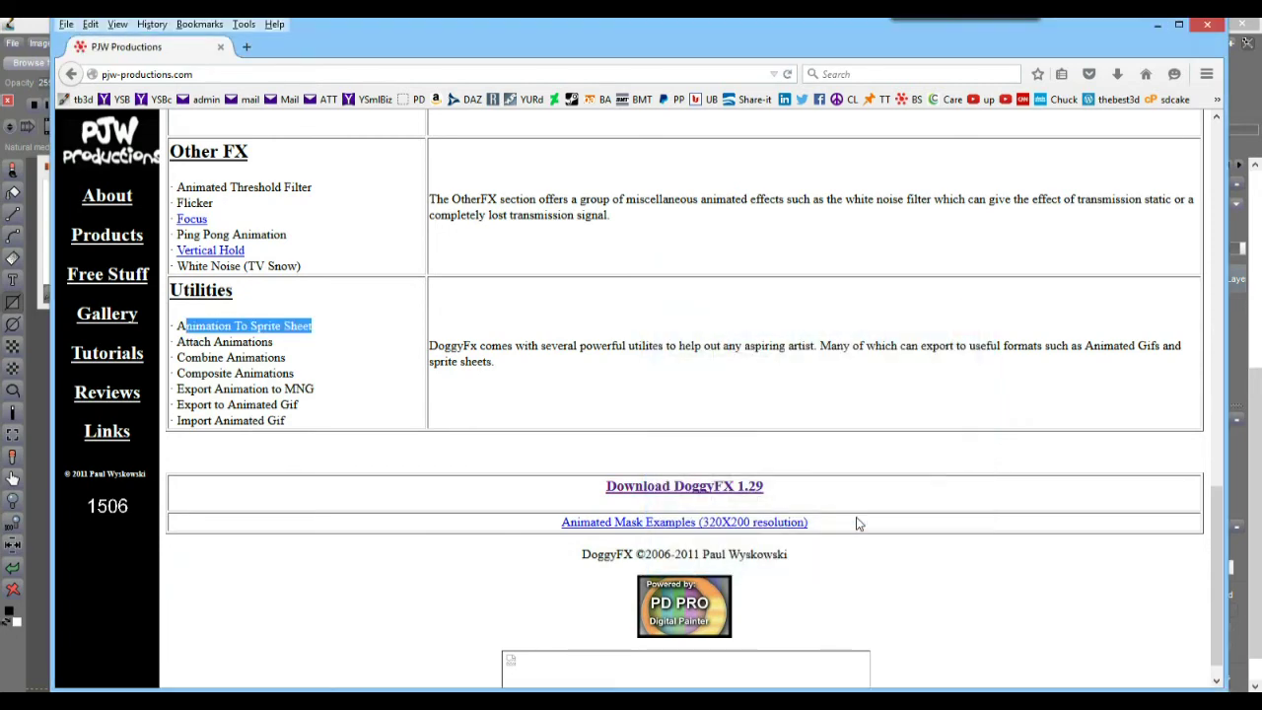
pyautogui.click(687, 488)
pyautogui.click(685, 452)
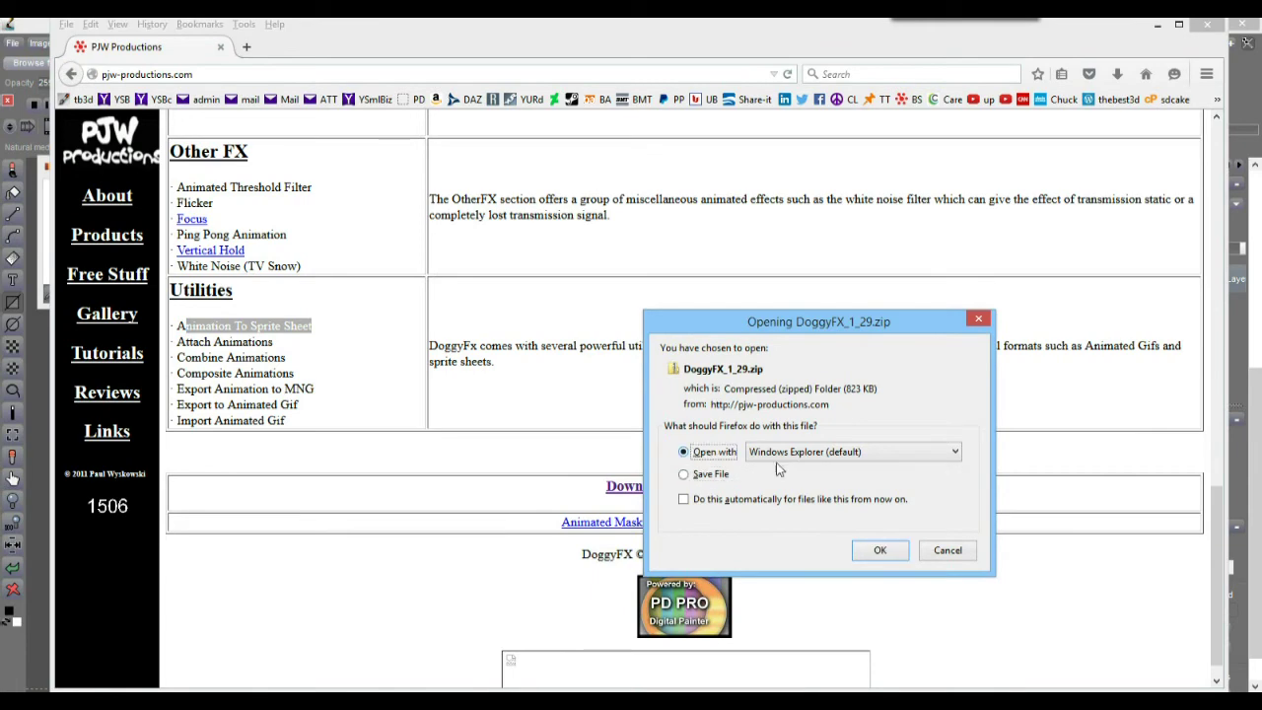
pyautogui.click(879, 550)
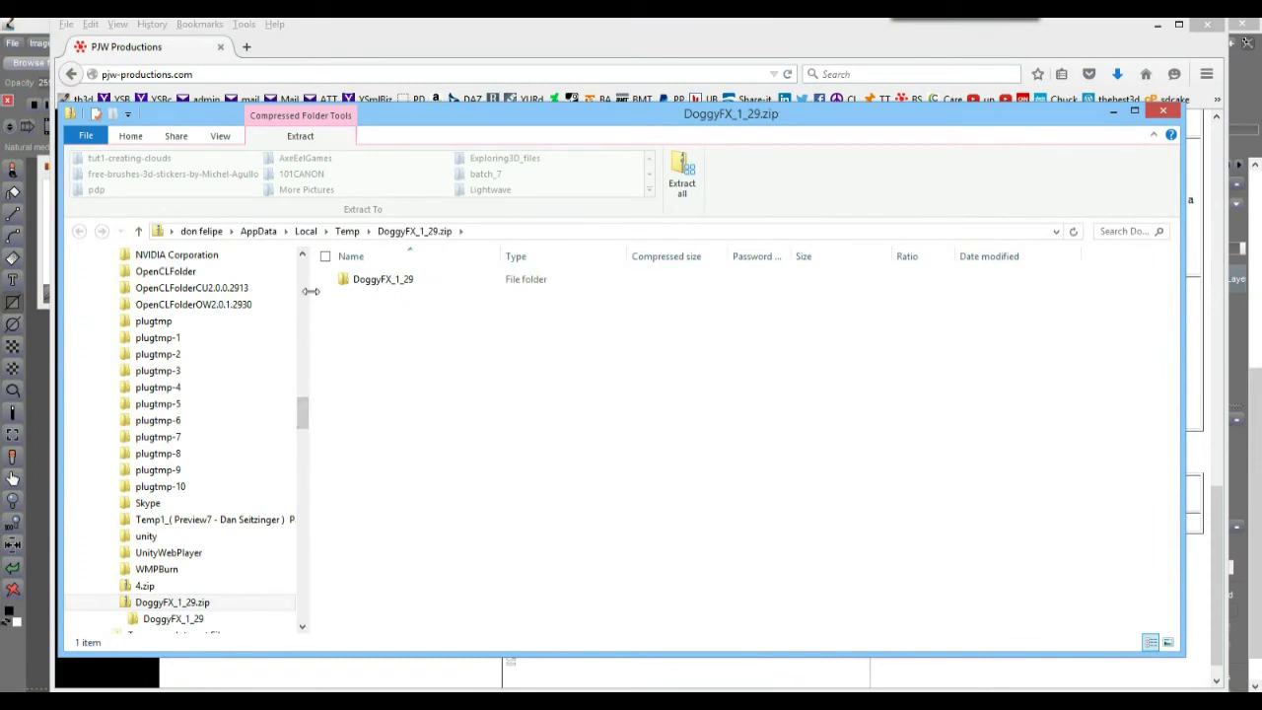
# Open the DoggyFX_1_29 folder in the zip, select its four files, then minimize Explorer and return to PD Howler.
pyautogui.moveTo(311, 291); pyautogui.dragTo(107, 296)
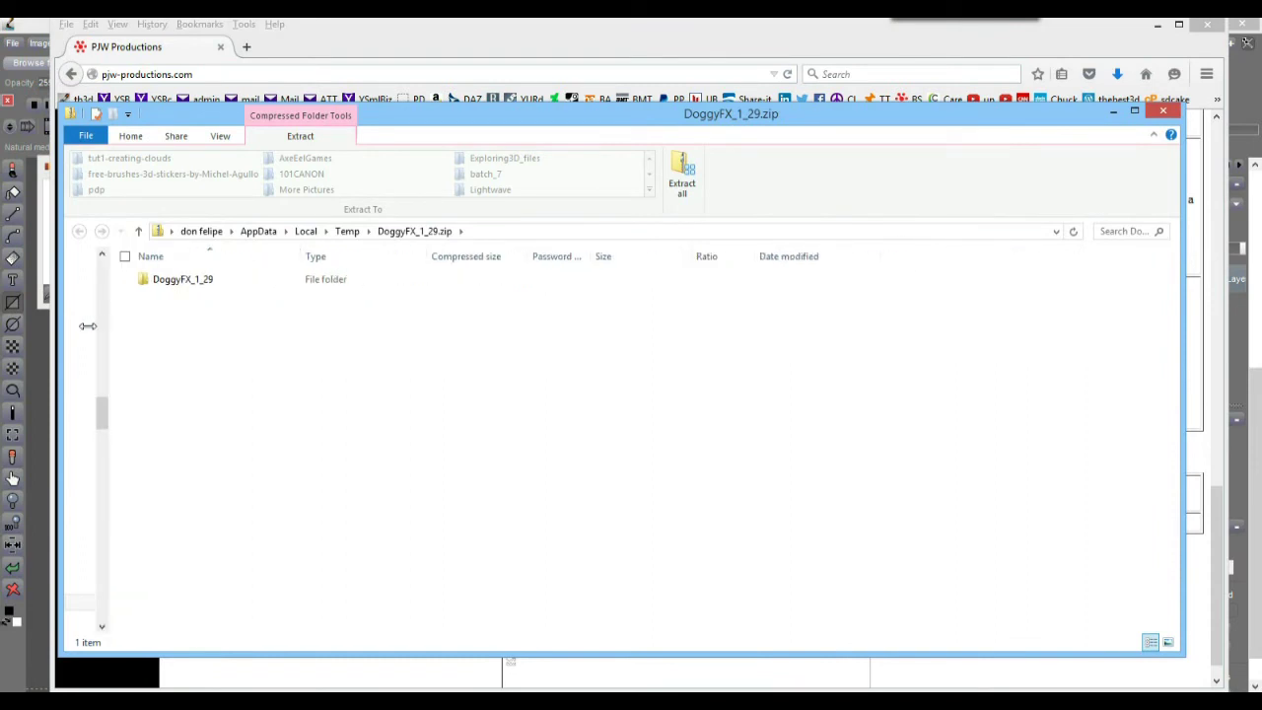
pyautogui.doubleClick(183, 281)
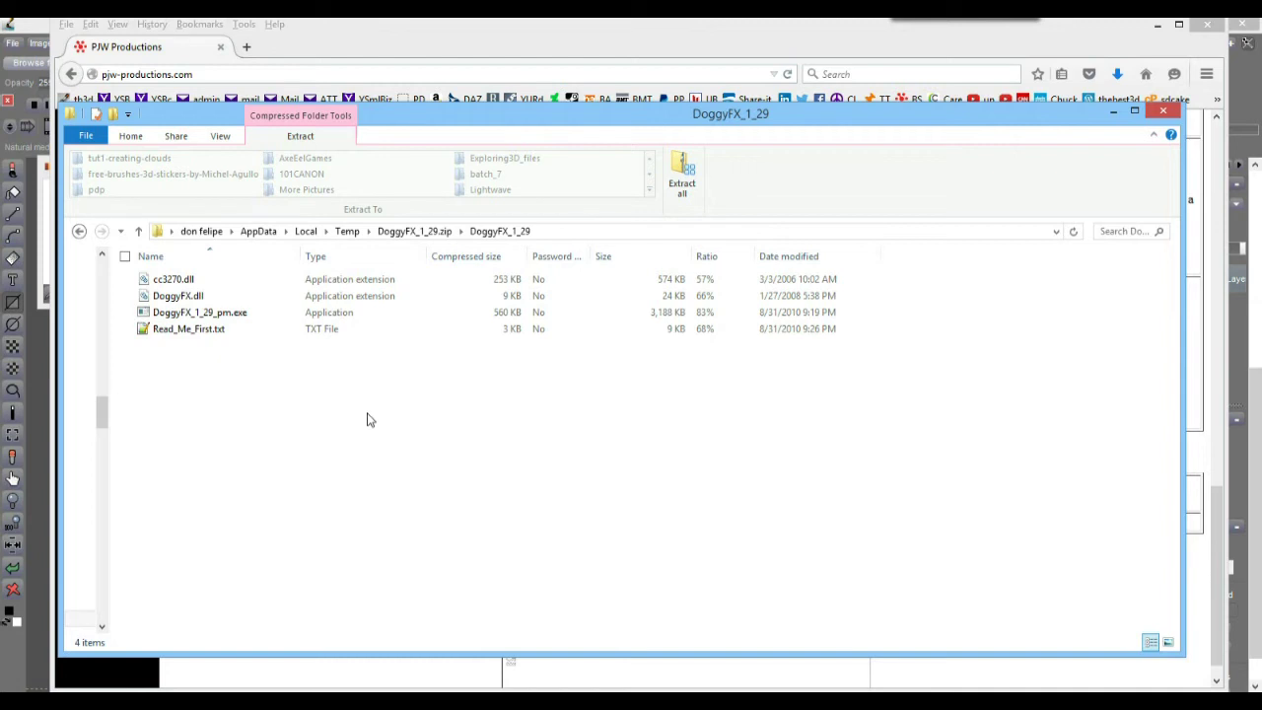
pyautogui.moveTo(253, 351); pyautogui.dragTo(163, 282)
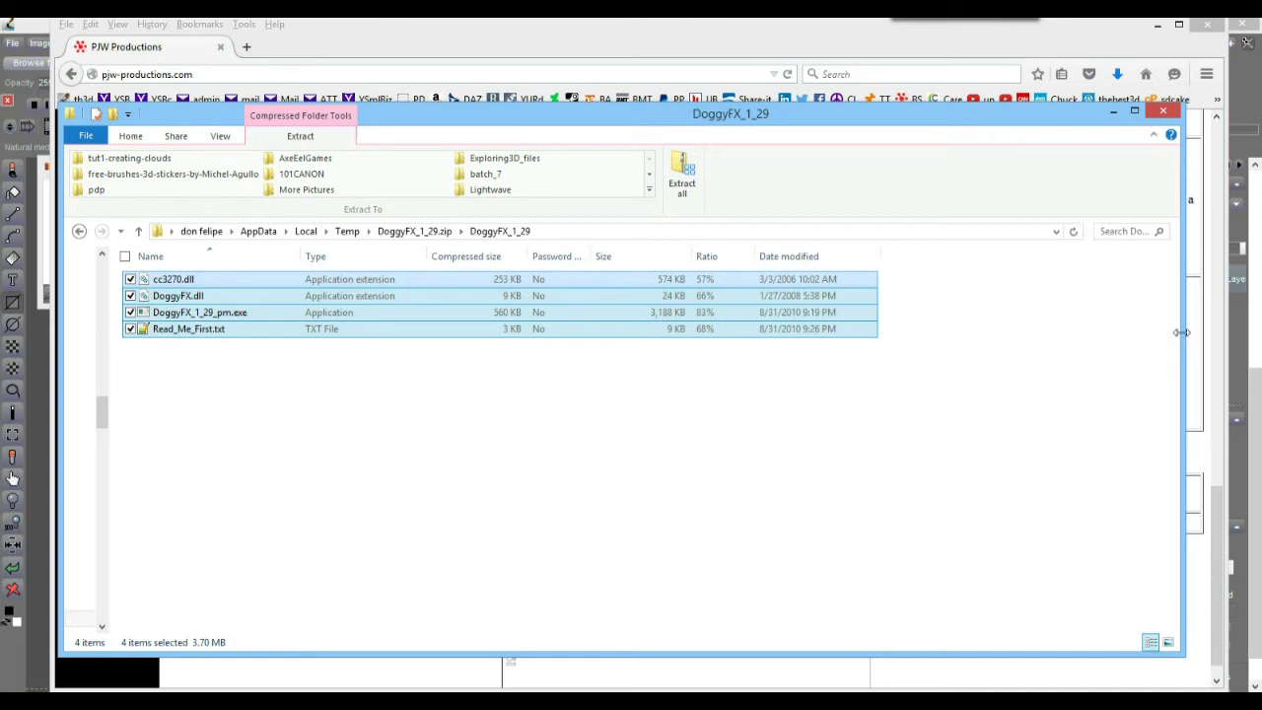
pyautogui.moveTo(1181, 339); pyautogui.dragTo(964, 342)
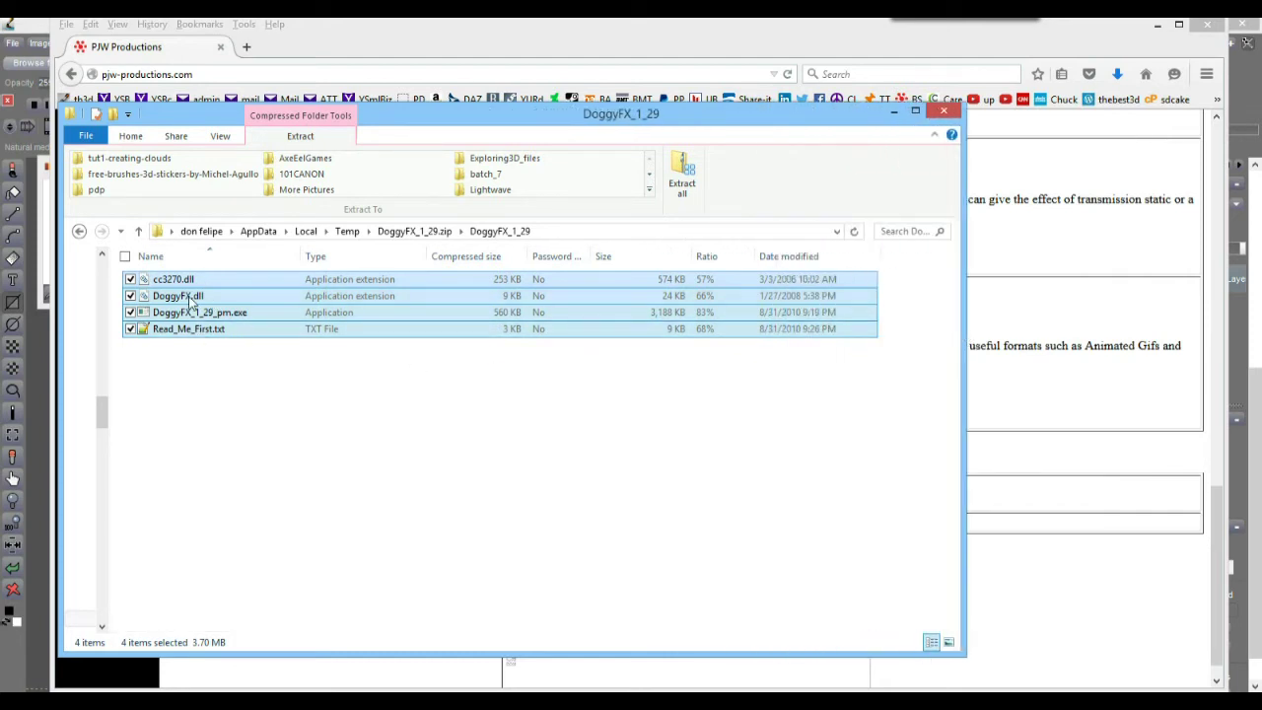
pyautogui.click(894, 112)
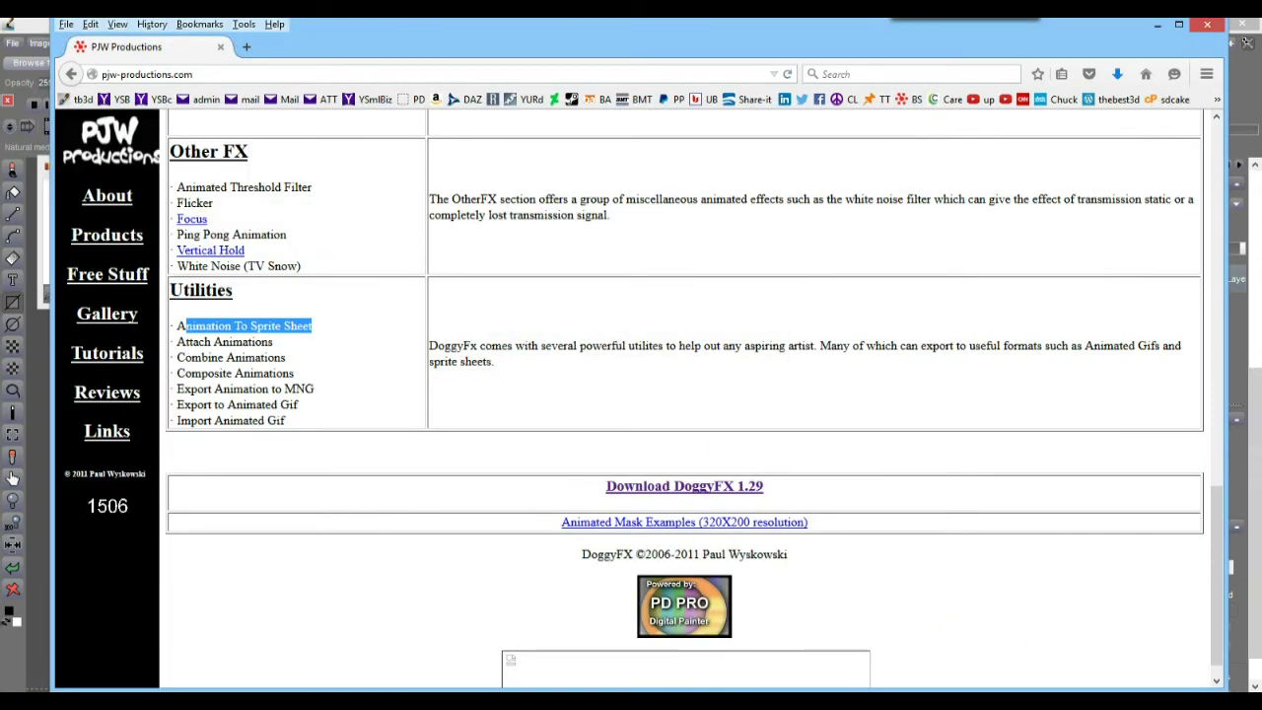
pyautogui.click(13, 479)
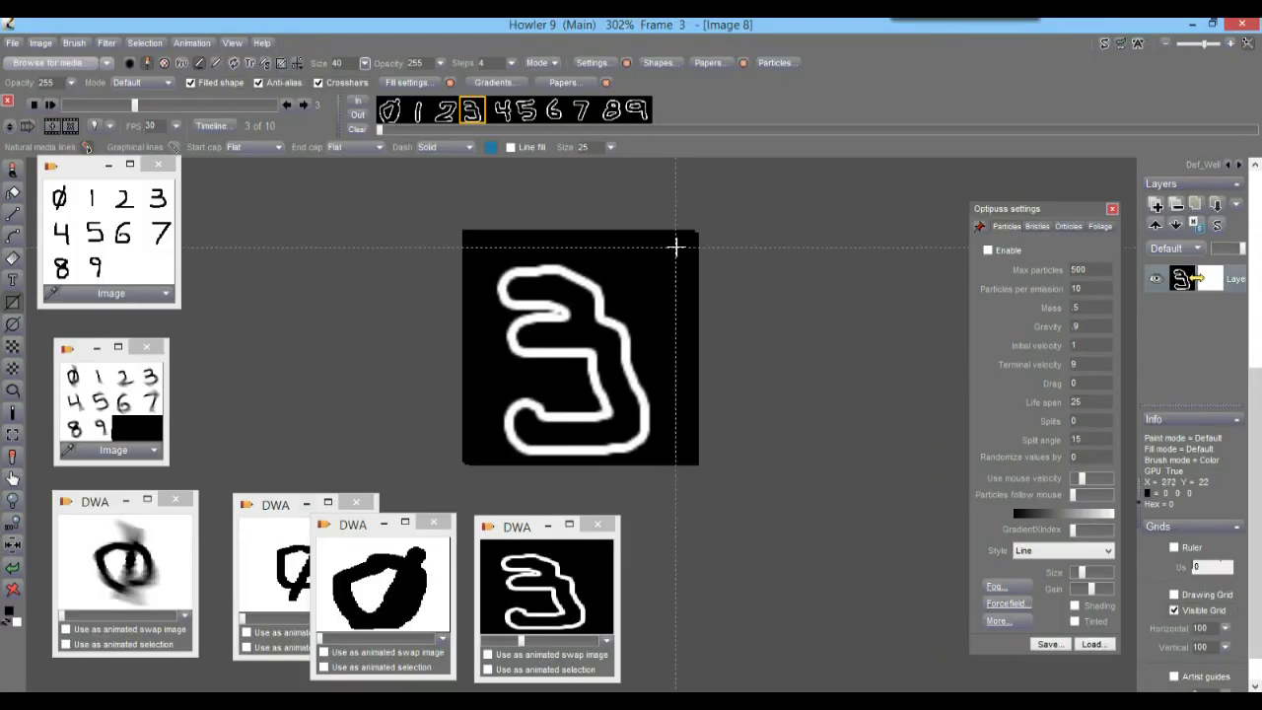
# Open the Plugins list, switch to the Misc category, and select DoggyFX_1_29_pm.exe.
pyautogui.click(231, 45)
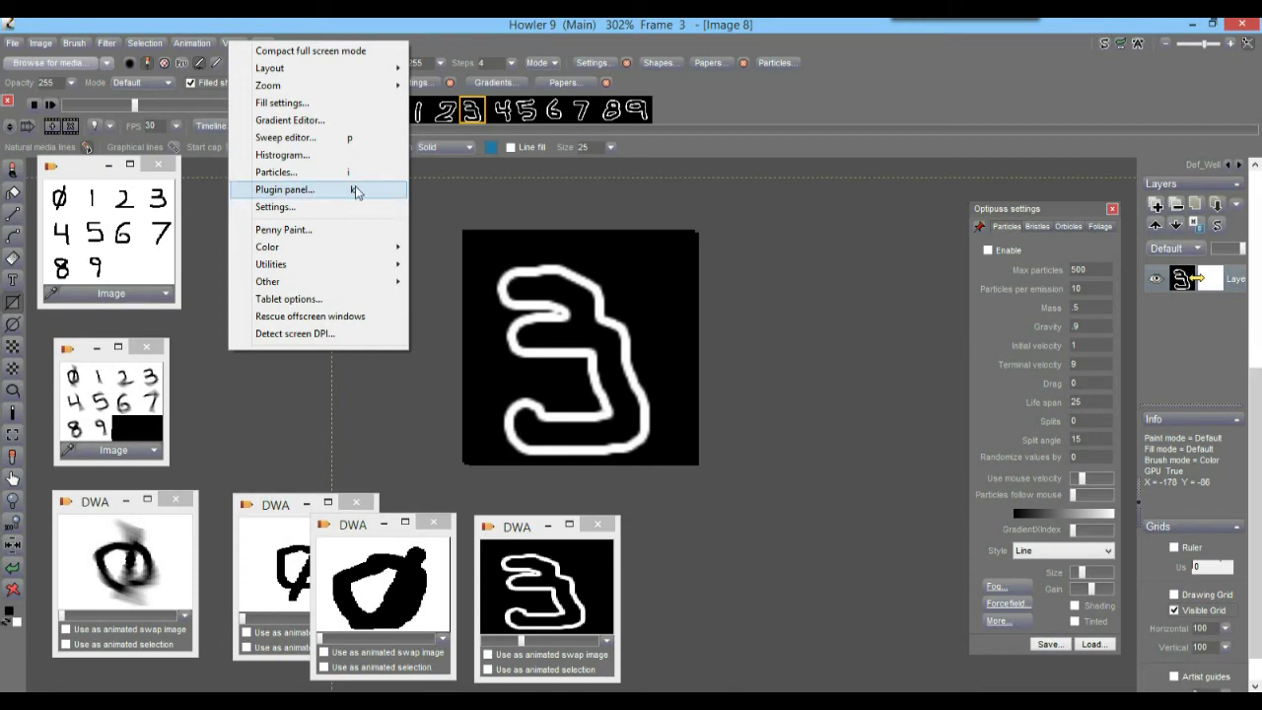
pyautogui.click(307, 191)
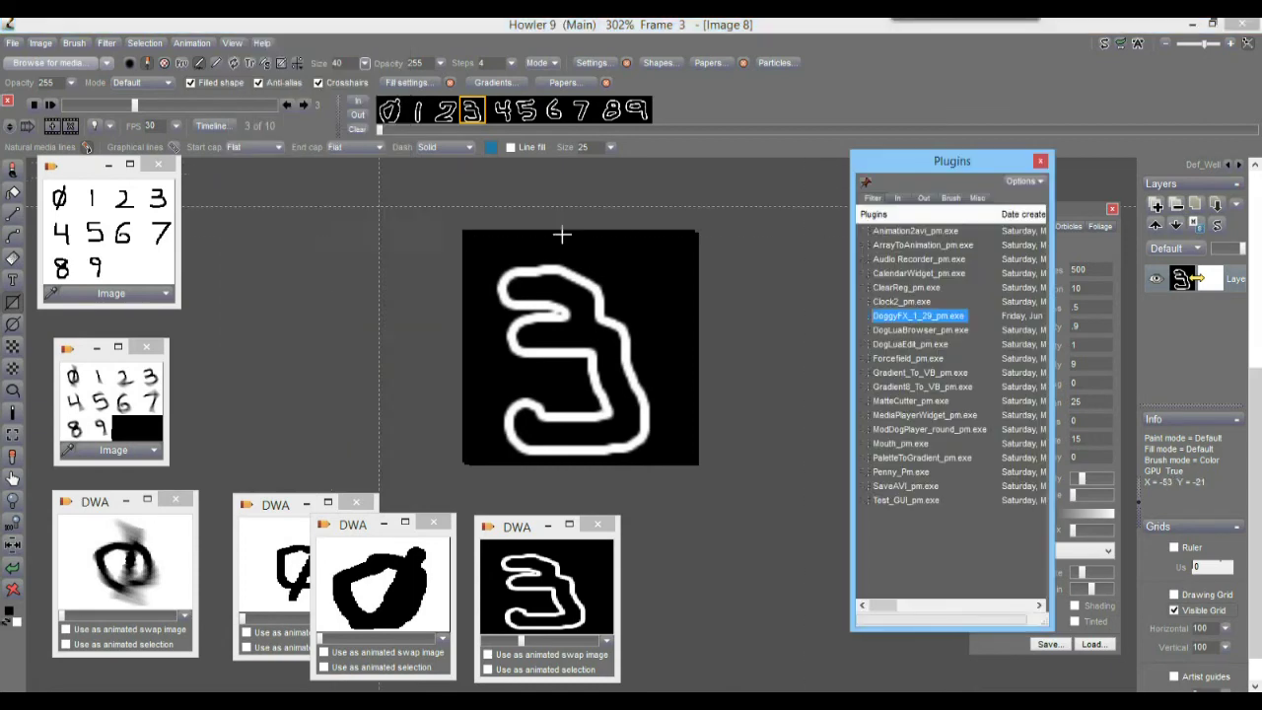
pyautogui.moveTo(935, 157); pyautogui.dragTo(792, 107)
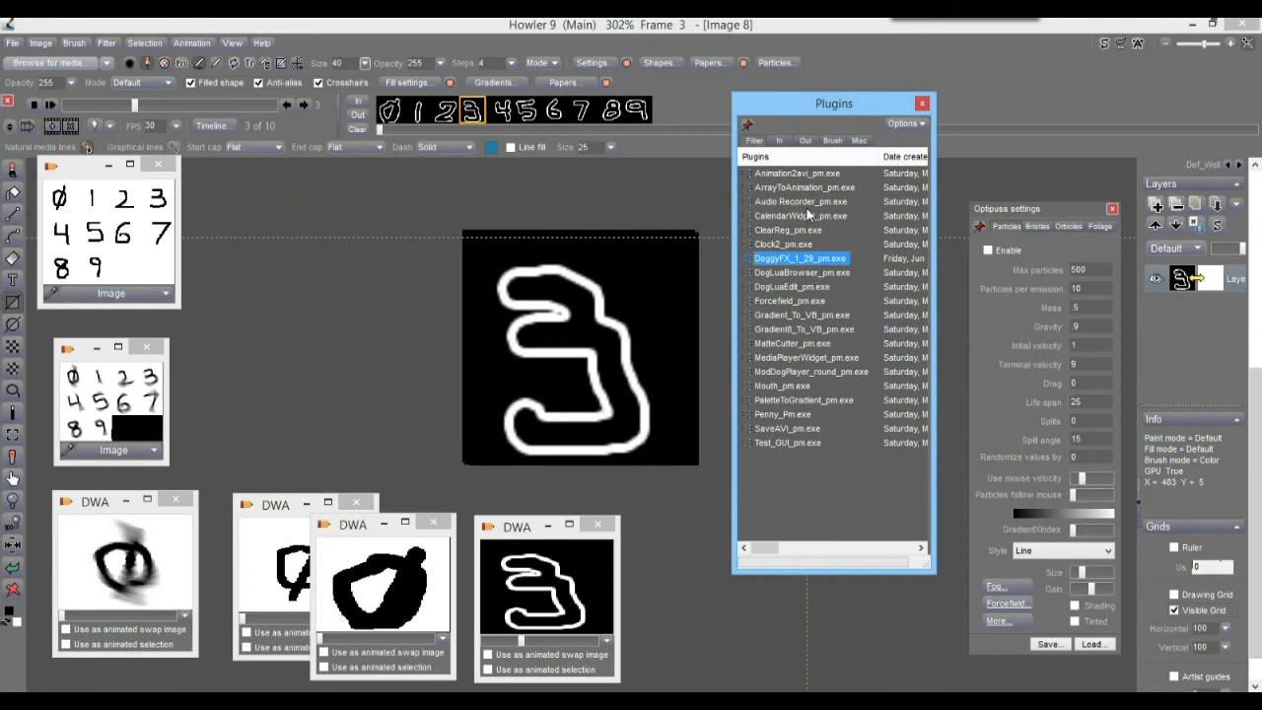
pyautogui.click(771, 144)
pyautogui.click(779, 141)
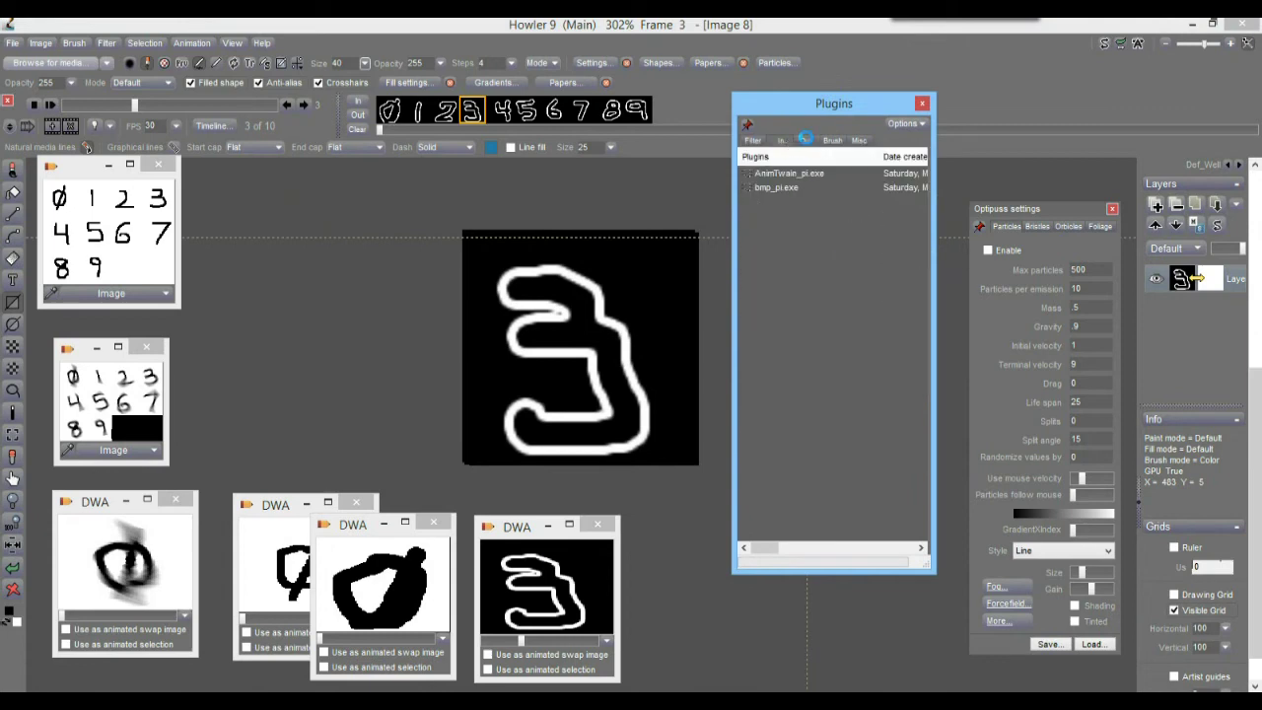
pyautogui.click(806, 141)
pyautogui.click(834, 141)
pyautogui.click(859, 140)
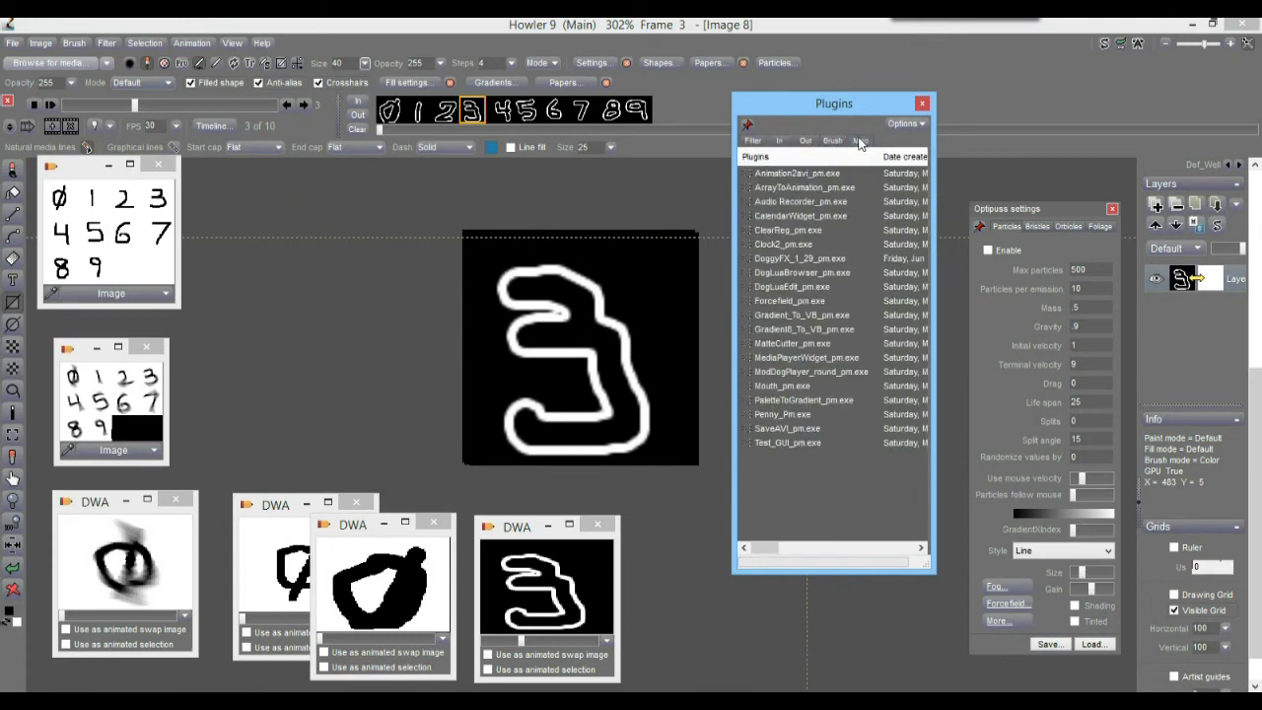
pyautogui.click(793, 258)
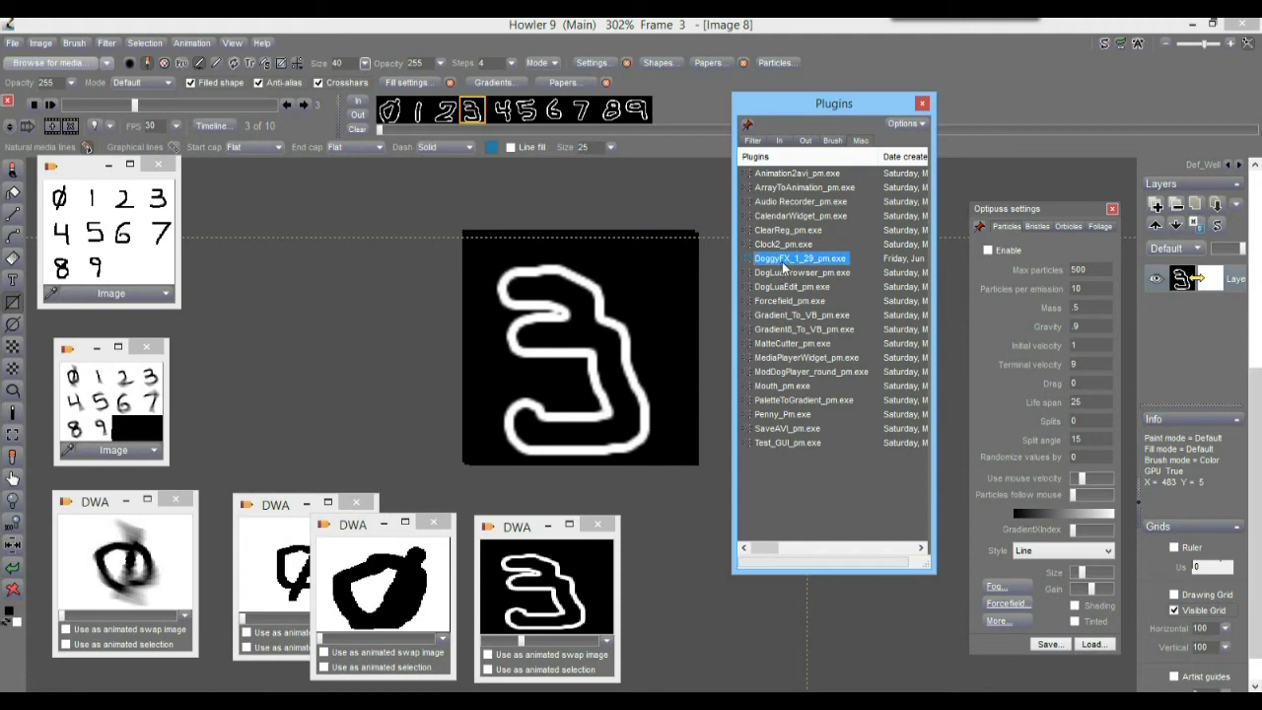
# Close DoggyFX, then resize and reposition the Plugins list so it no longer covers the canvas.
pyautogui.doubleClick(786, 259)
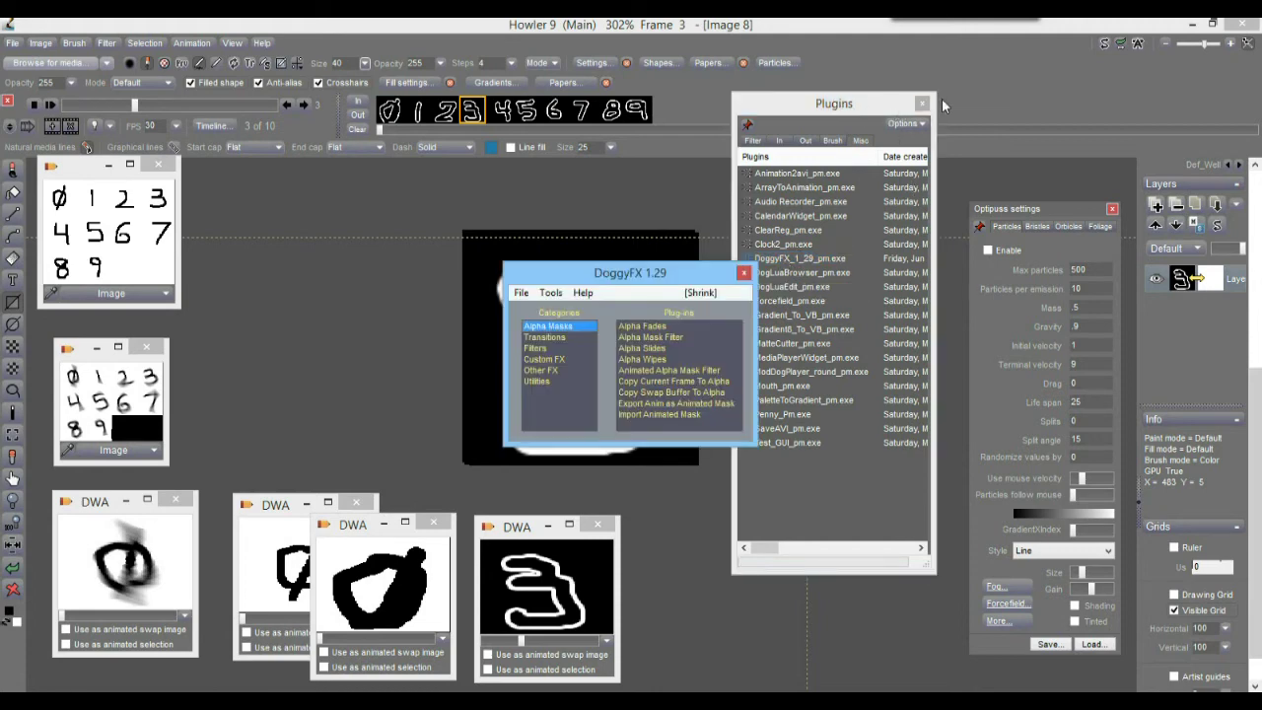
pyautogui.click(744, 273)
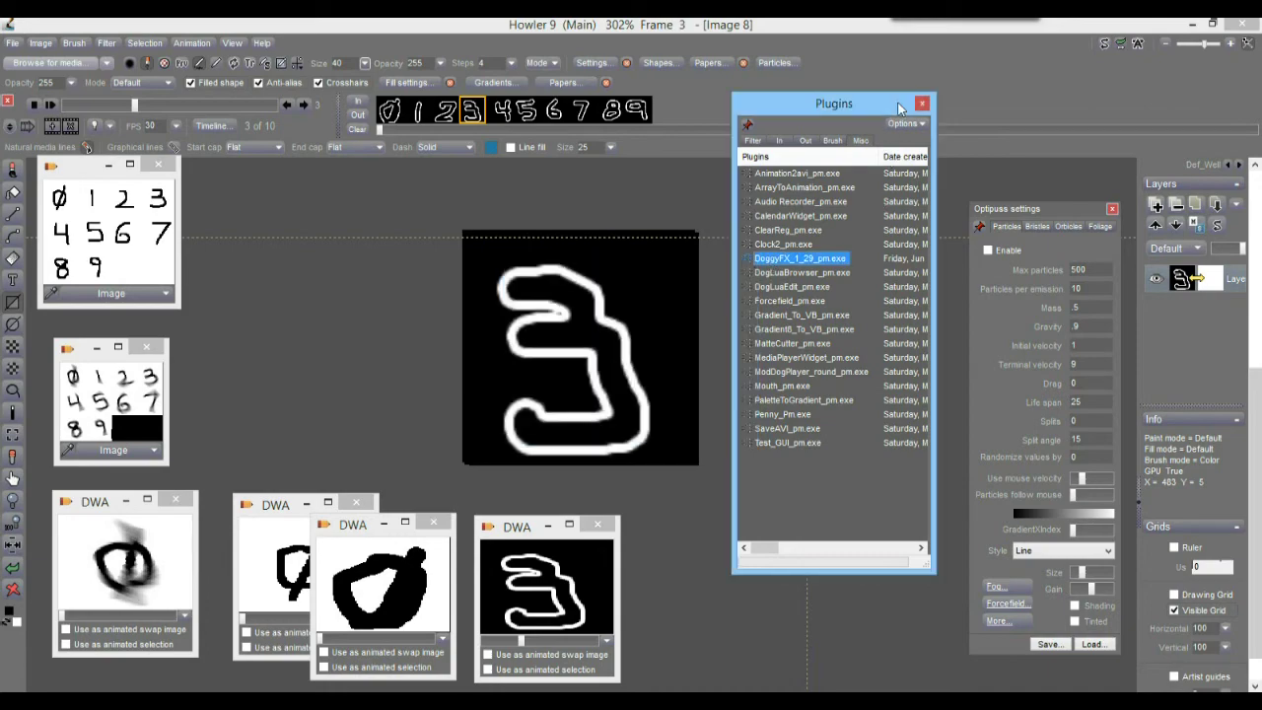
pyautogui.moveTo(935, 133); pyautogui.dragTo(1255, 143)
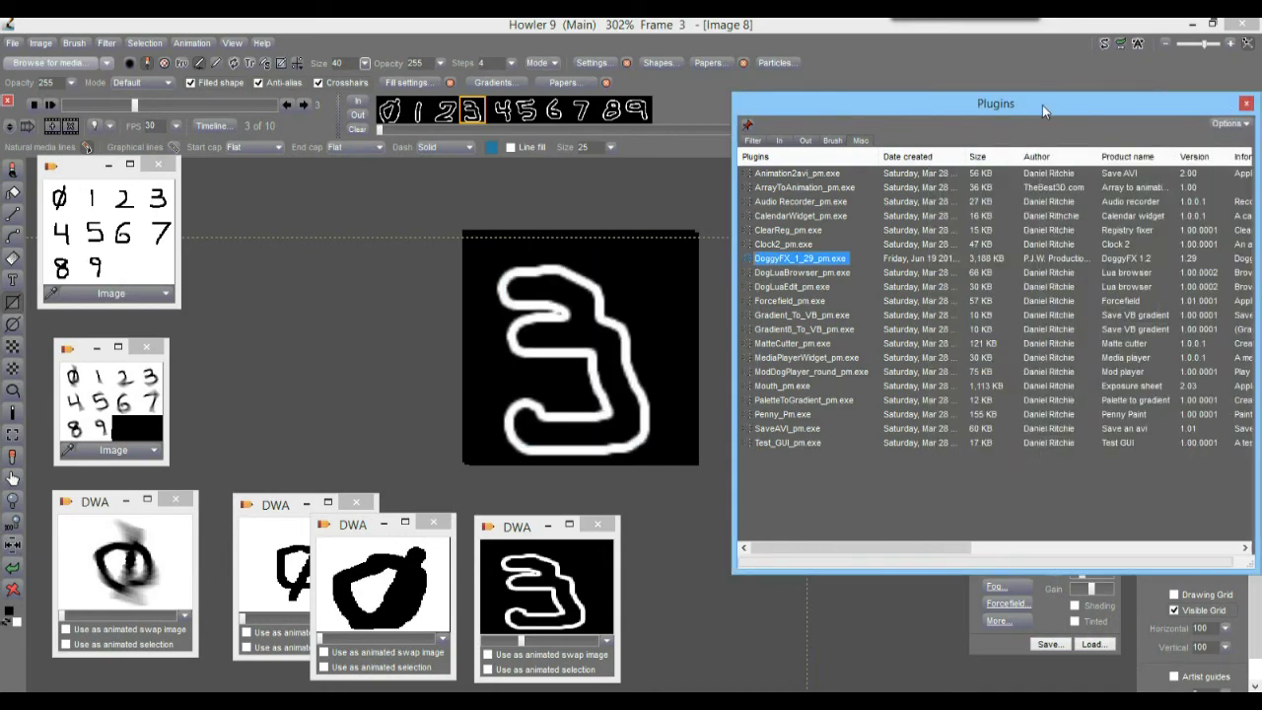
pyautogui.moveTo(1042, 104); pyautogui.dragTo(506, 86)
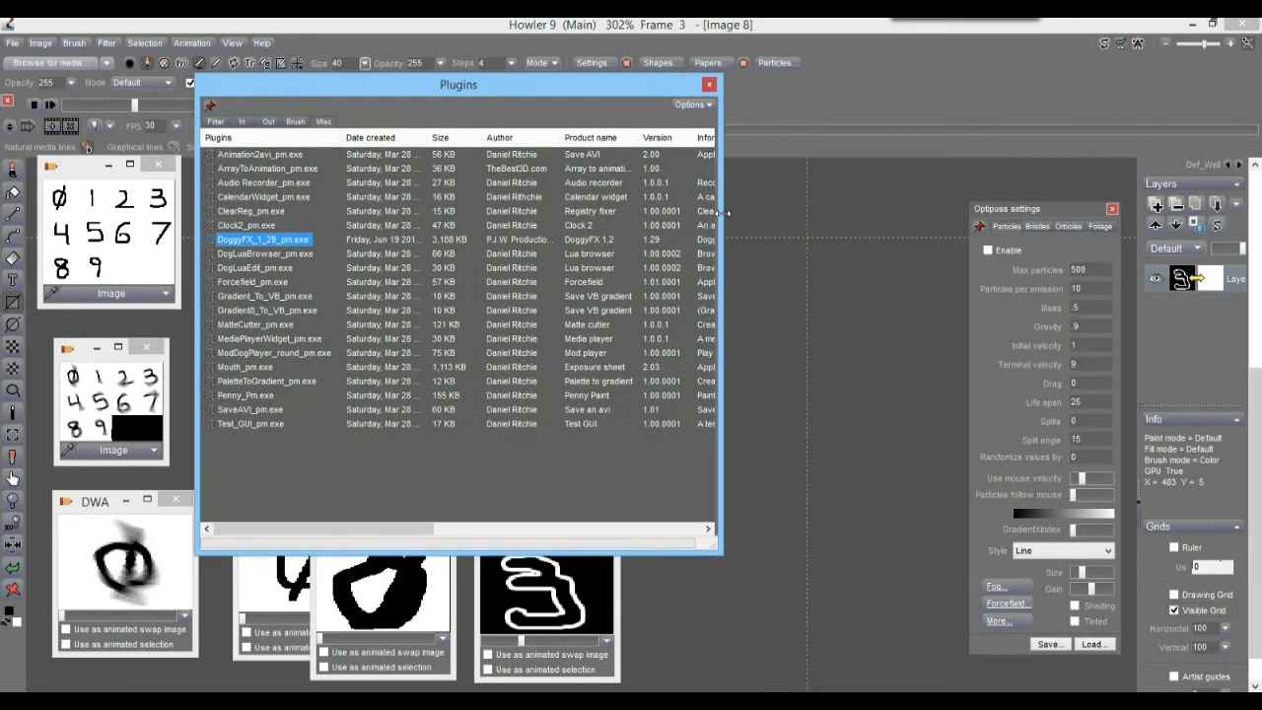
pyautogui.moveTo(720, 226); pyautogui.dragTo(998, 240)
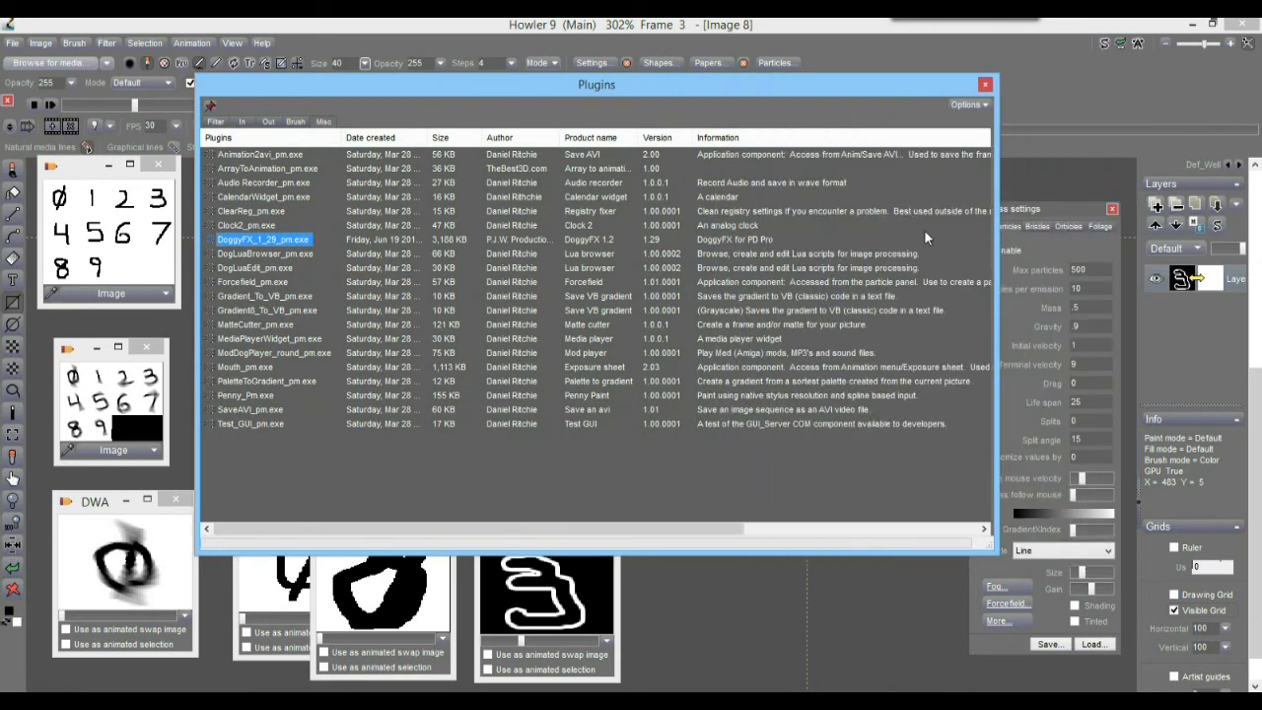
pyautogui.moveTo(291, 90); pyautogui.dragTo(505, 88)
pyautogui.click(594, 242)
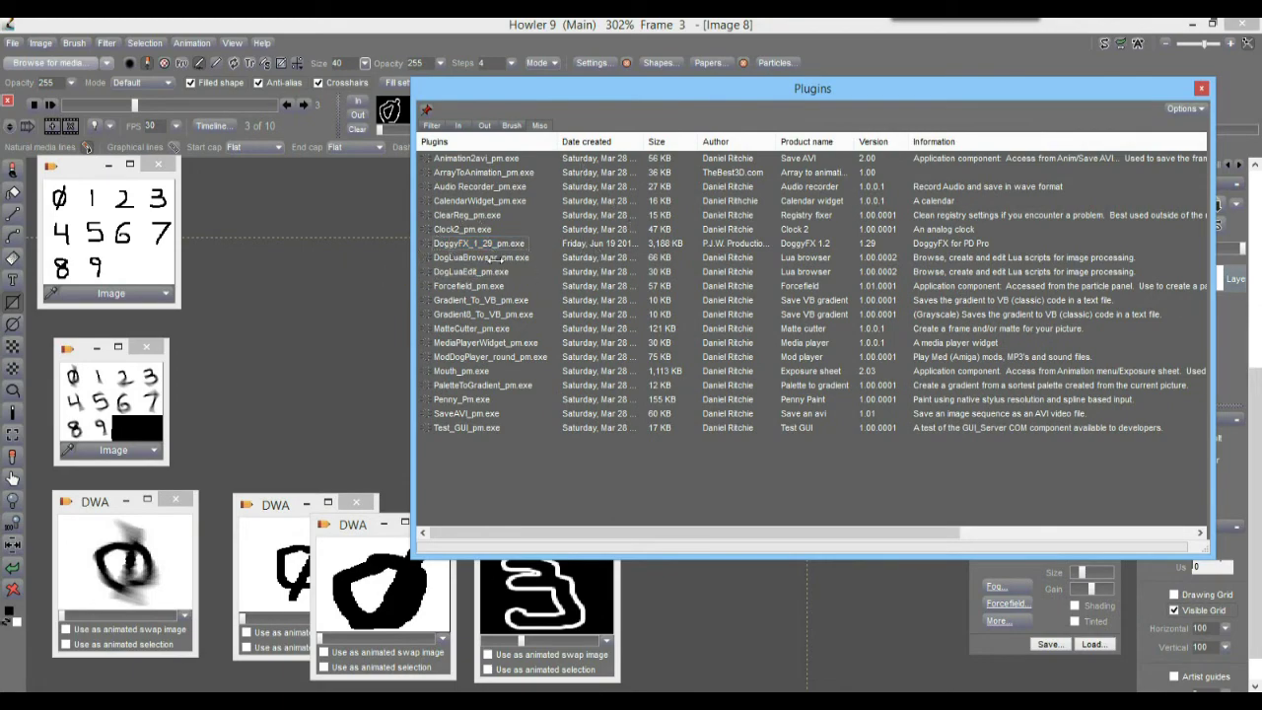
pyautogui.moveTo(413, 255); pyautogui.dragTo(949, 254)
# Relaunch DoggyFX beside the canvas, switch to its Utilities plug-ins, and scroll the list to the top.
pyautogui.doubleClick(1017, 245)
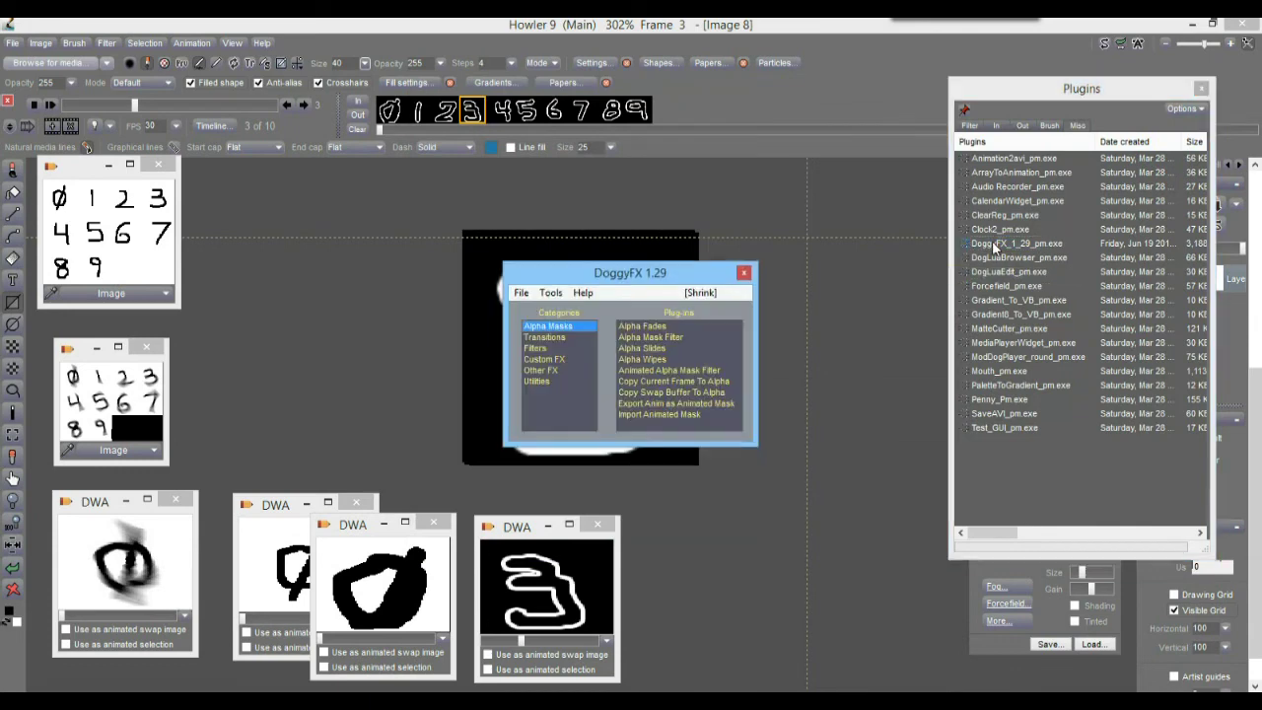
pyautogui.moveTo(652, 272); pyautogui.dragTo(889, 177)
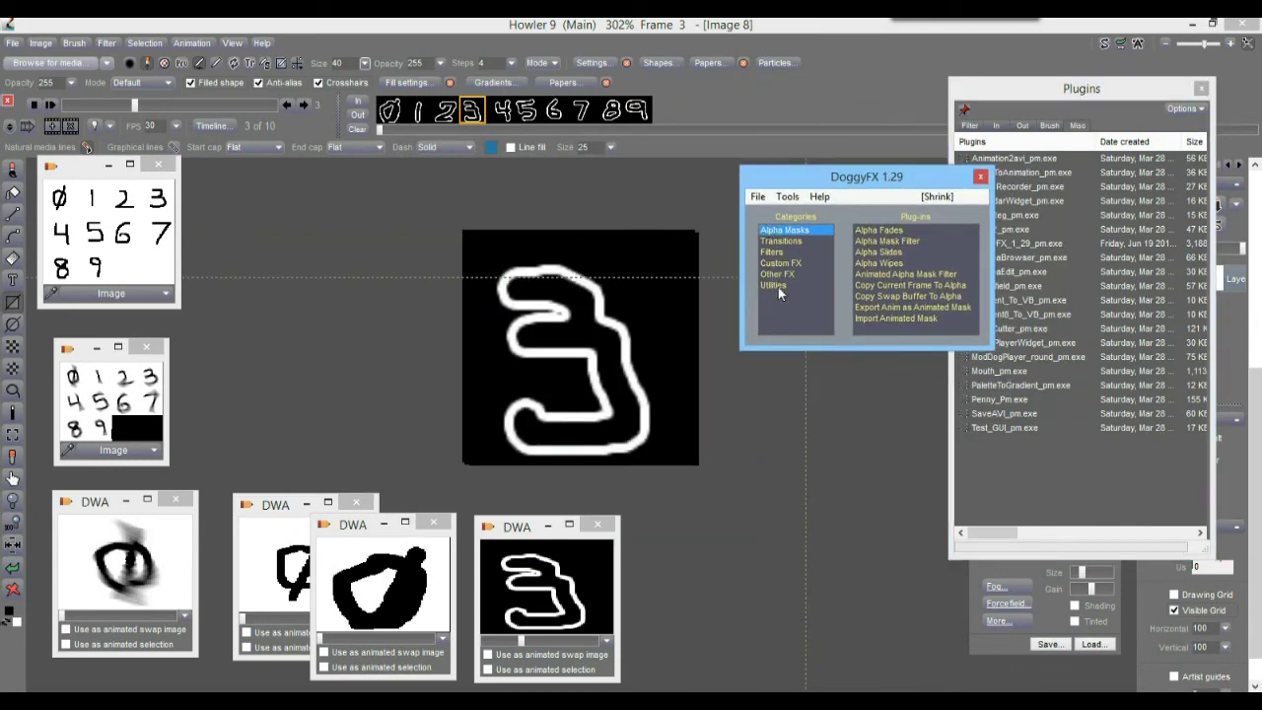
pyautogui.click(784, 250)
pyautogui.click(788, 240)
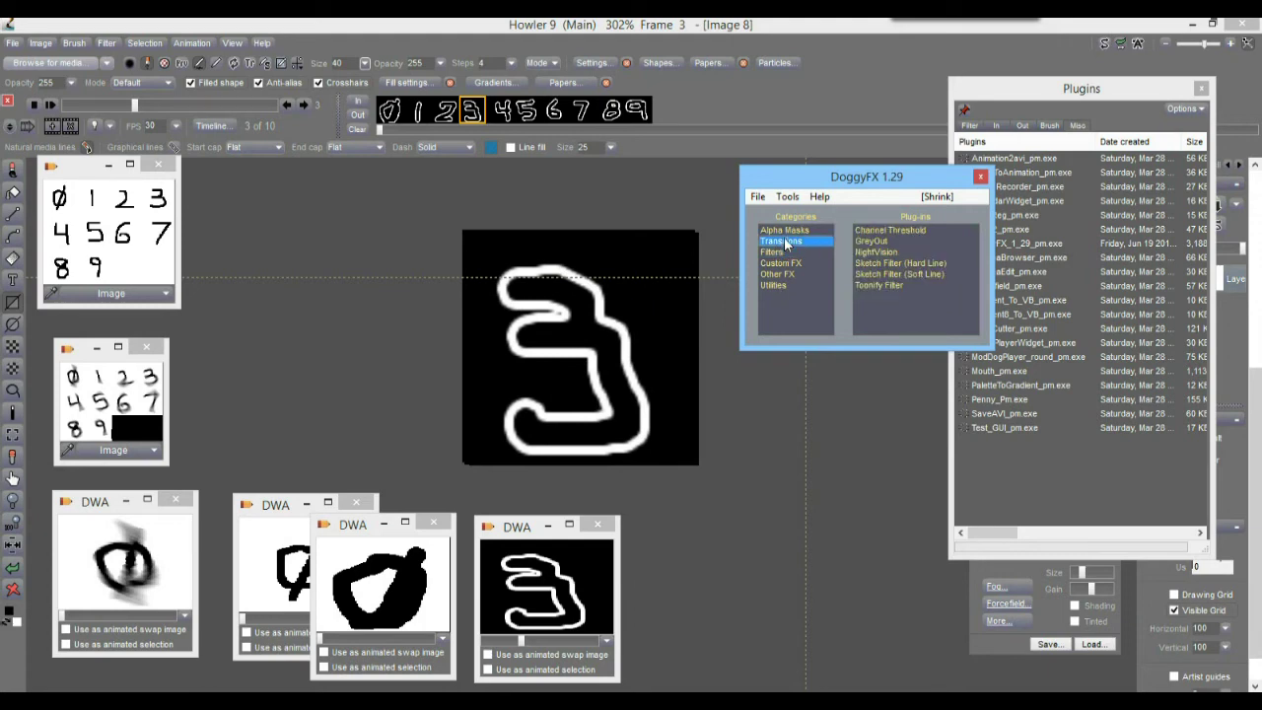
pyautogui.click(799, 263)
pyautogui.click(794, 275)
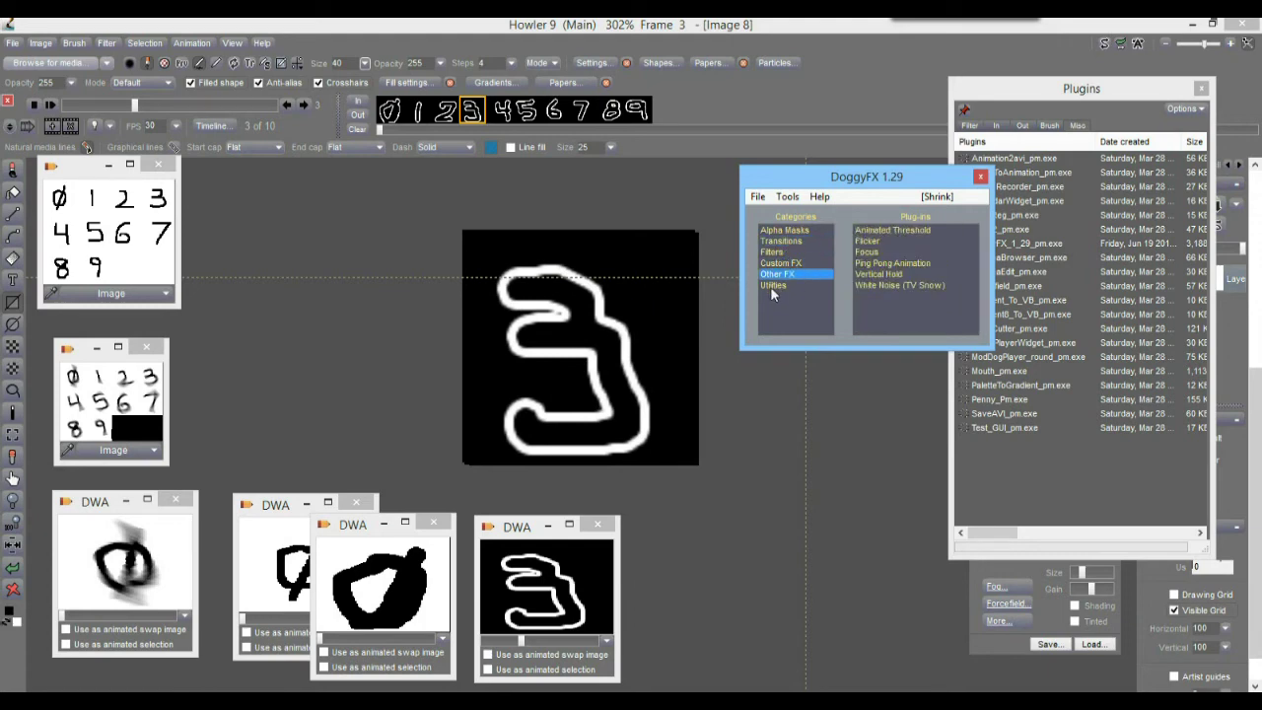
pyautogui.click(770, 286)
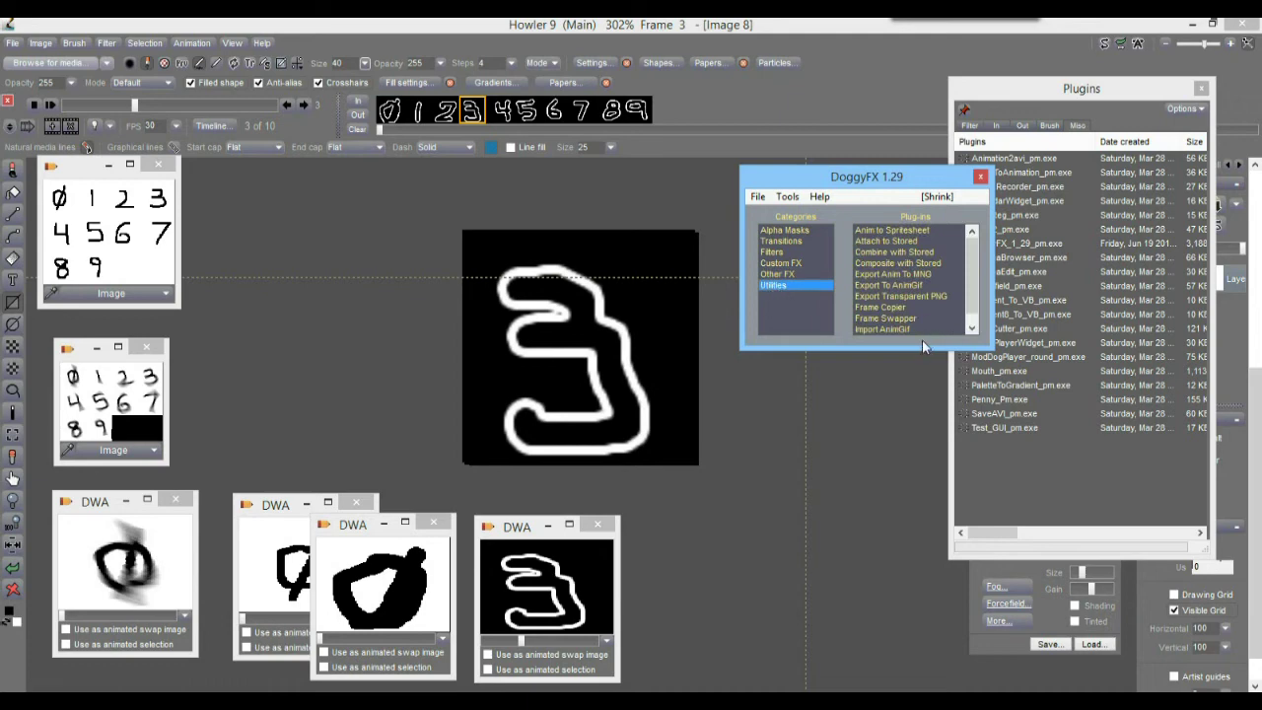
pyautogui.click(975, 308)
pyautogui.click(973, 255)
pyautogui.moveTo(973, 244); pyautogui.dragTo(973, 300)
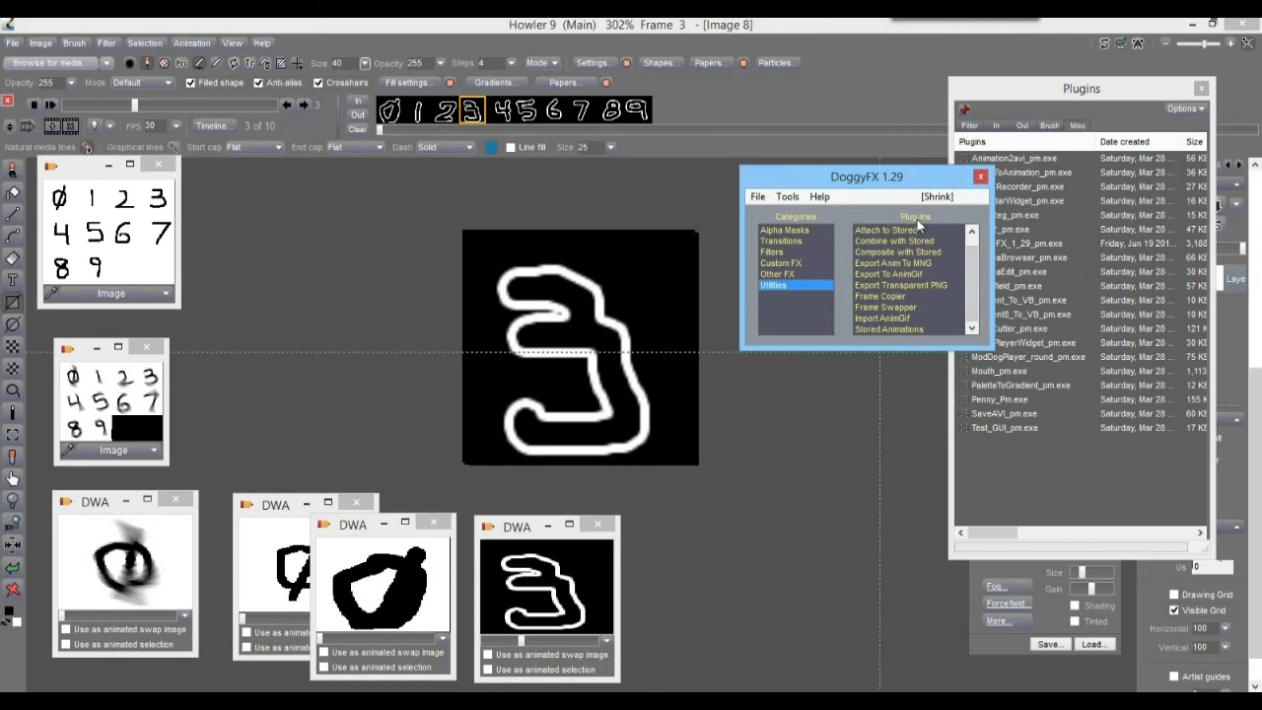
pyautogui.moveTo(860, 178); pyautogui.dragTo(843, 213)
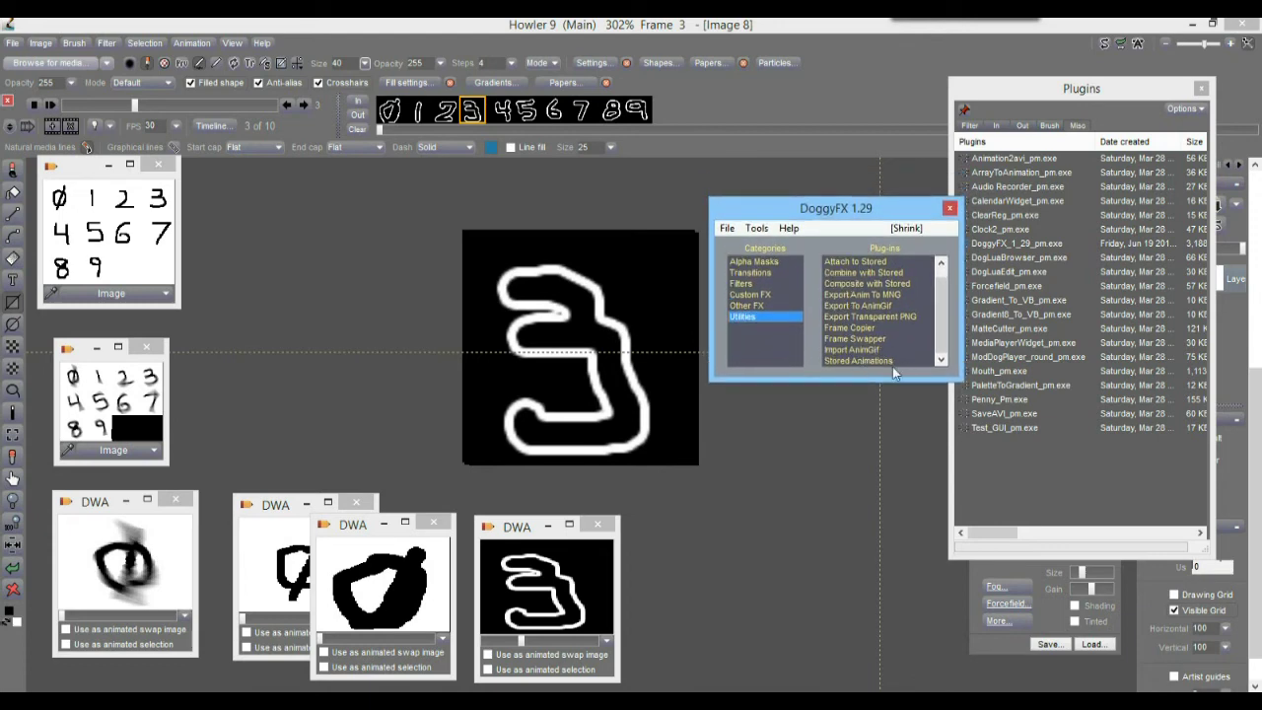
# Reposition the DoggyFX window and select the Anim to Spritesheet utility.
pyautogui.click(197, 45)
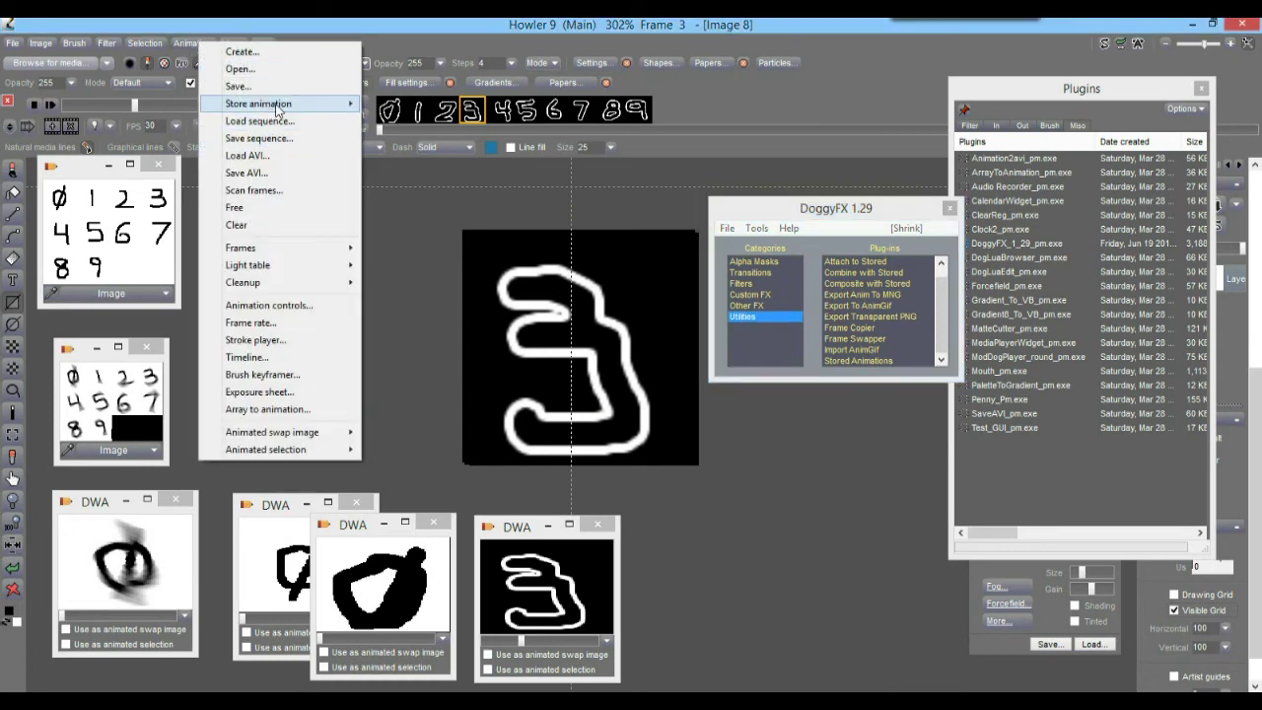
pyautogui.moveTo(333, 107)
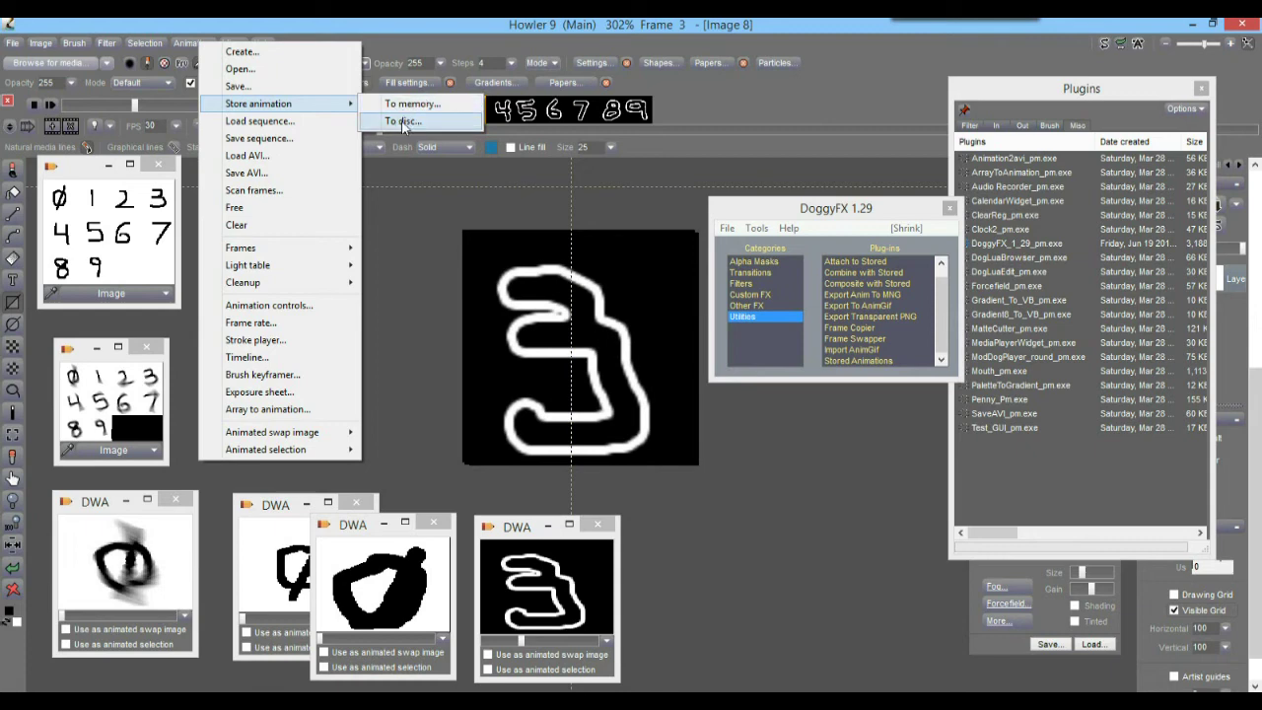
pyautogui.click(391, 22)
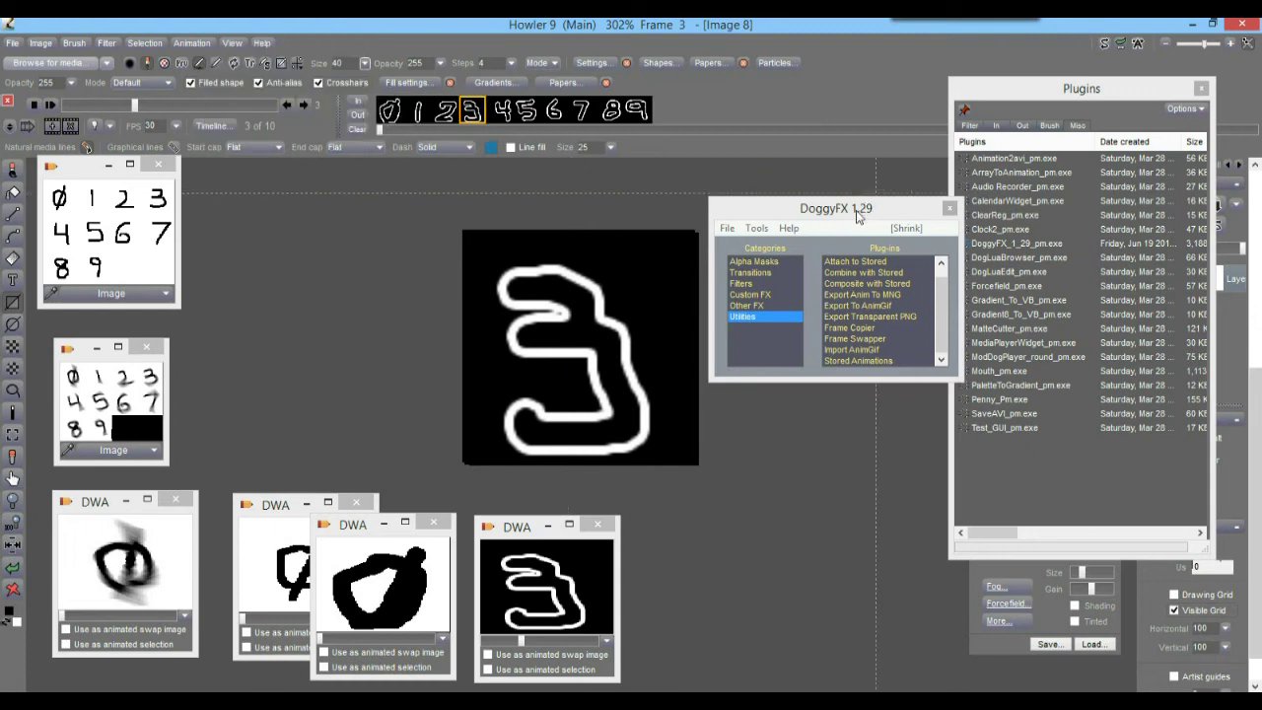
pyautogui.moveTo(860, 212)
pyautogui.mouseDown()
pyautogui.moveTo(836, 210)
pyautogui.moveTo(855, 210)
pyautogui.mouseUp()
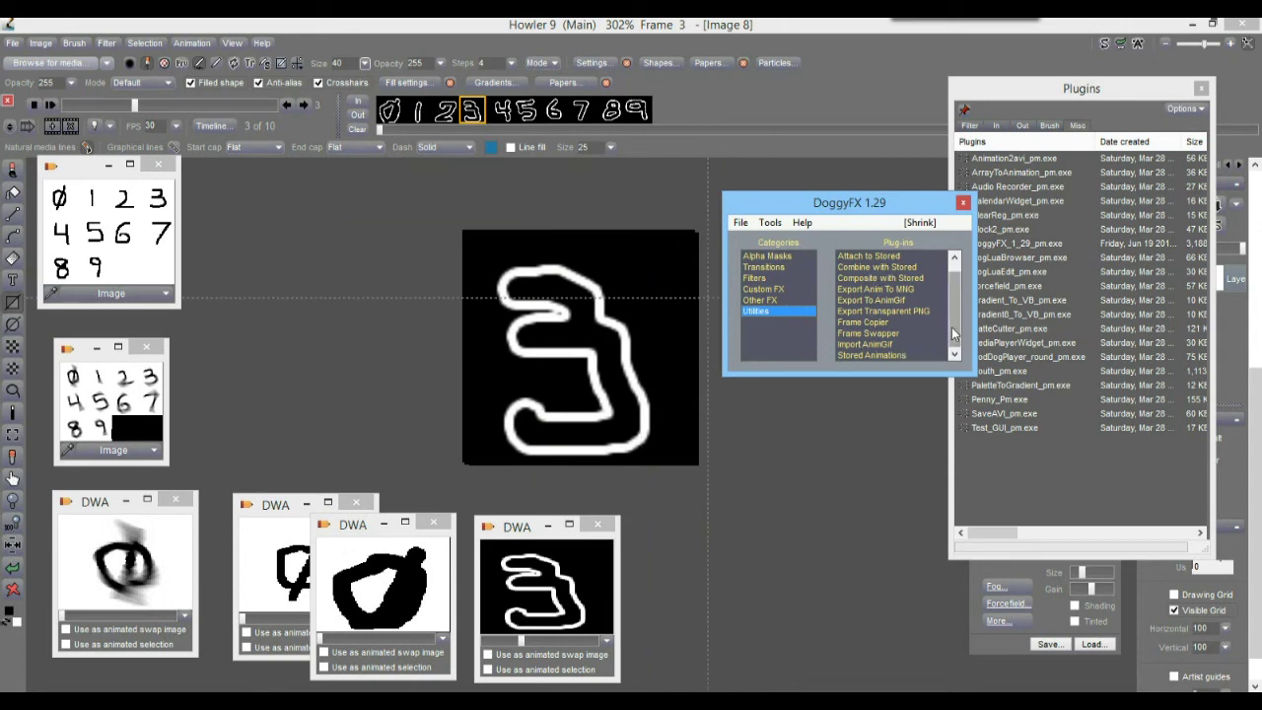
pyautogui.moveTo(951, 326); pyautogui.dragTo(955, 286)
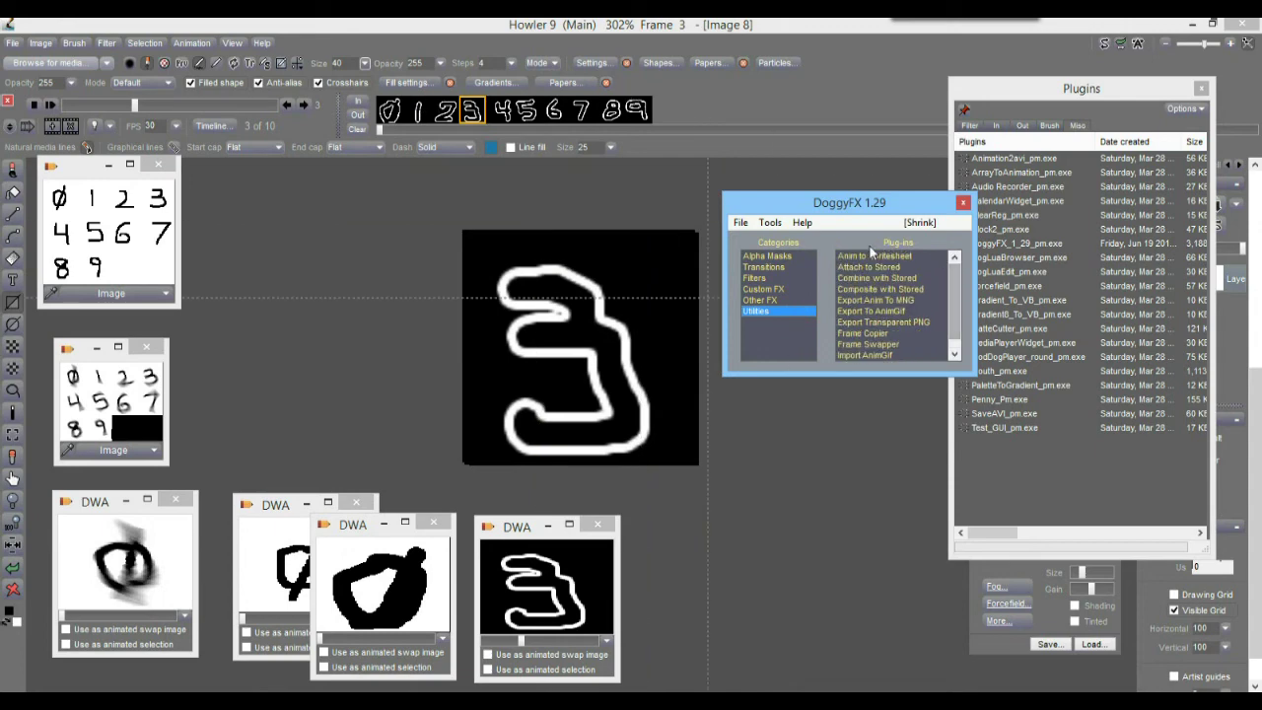
pyautogui.click(854, 258)
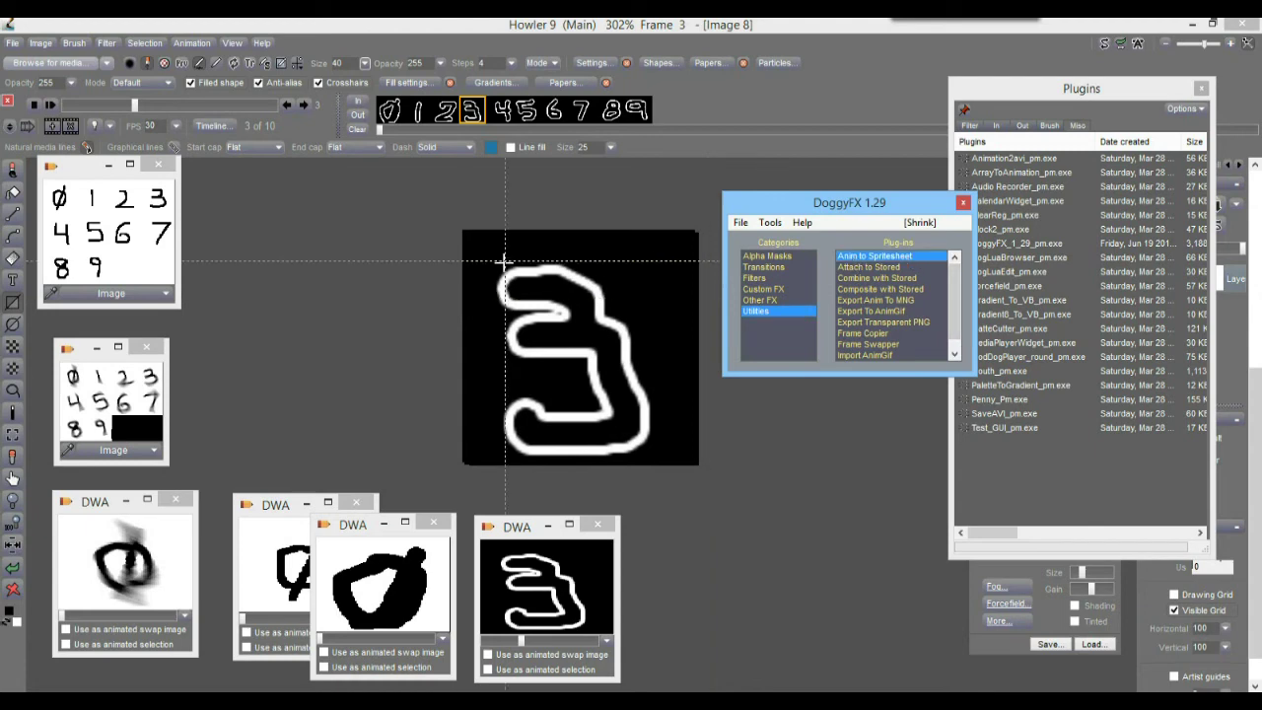
# Run Anim to Spritesheet with Save Undo ticked, producing the 4x3 digit sheet in Image 9.
pyautogui.doubleClick(875, 263)
pyautogui.moveTo(577, 274); pyautogui.dragTo(704, 256)
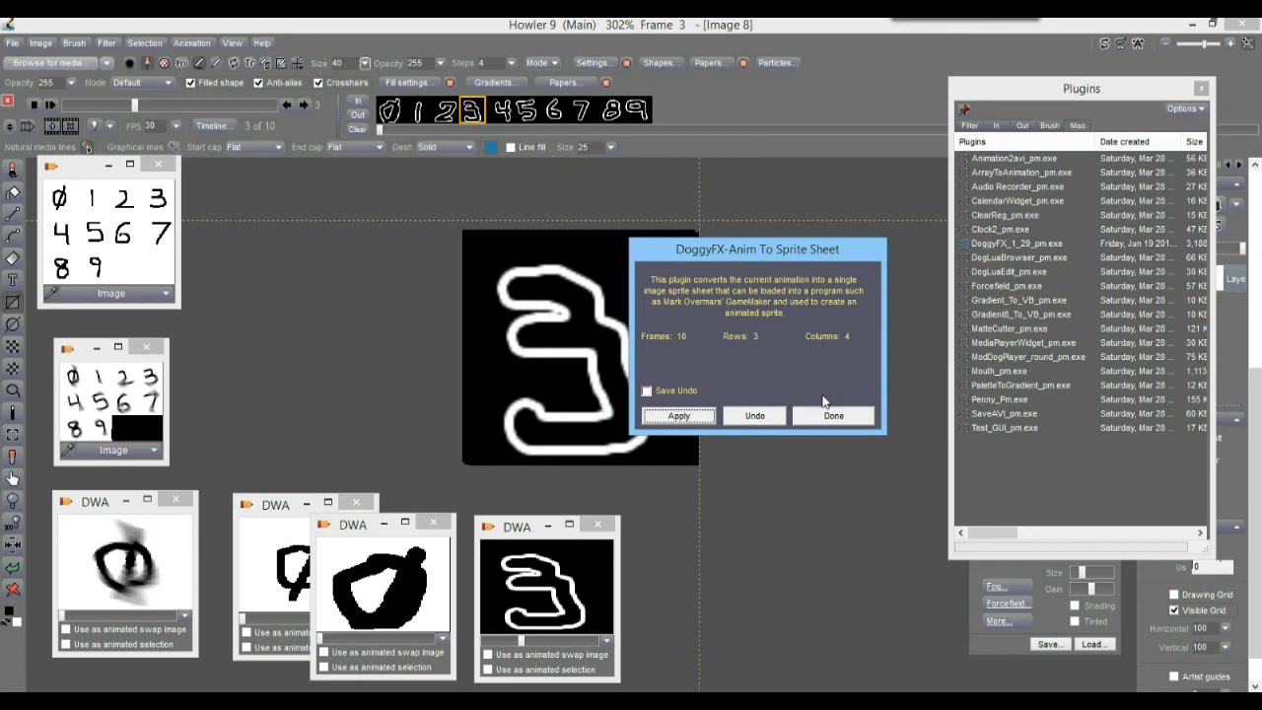
pyautogui.click(647, 393)
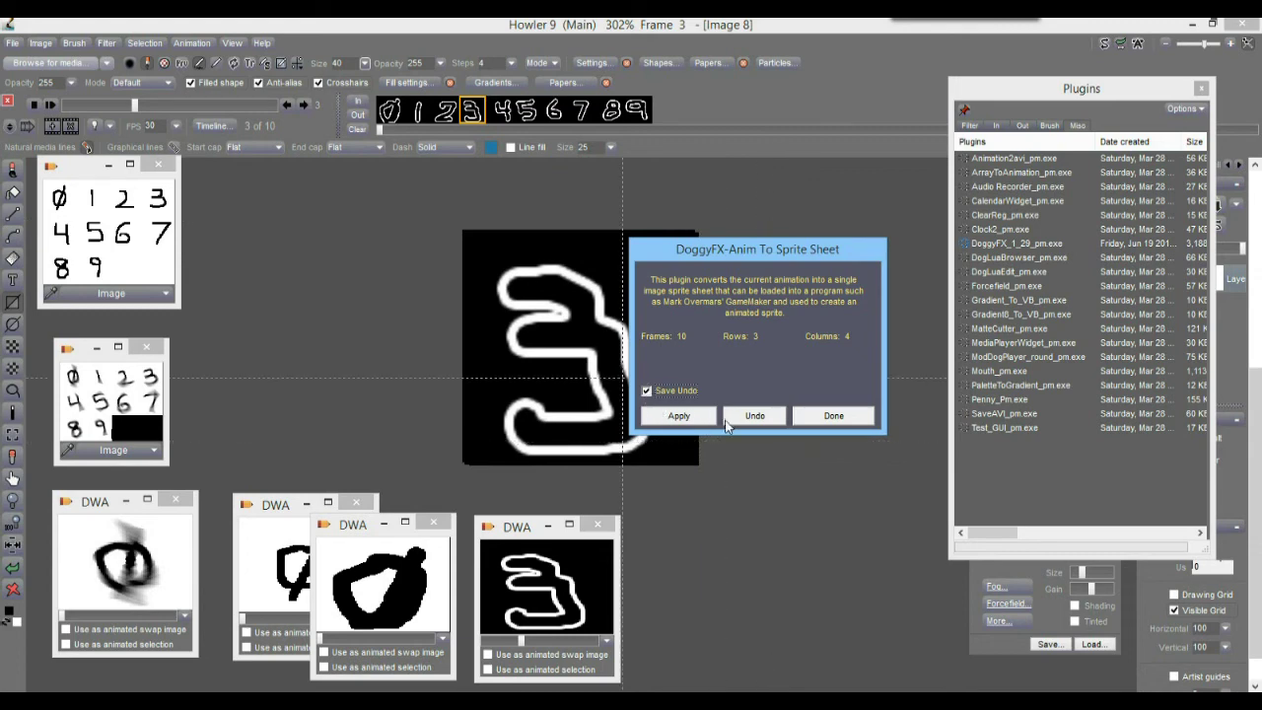
pyautogui.click(678, 416)
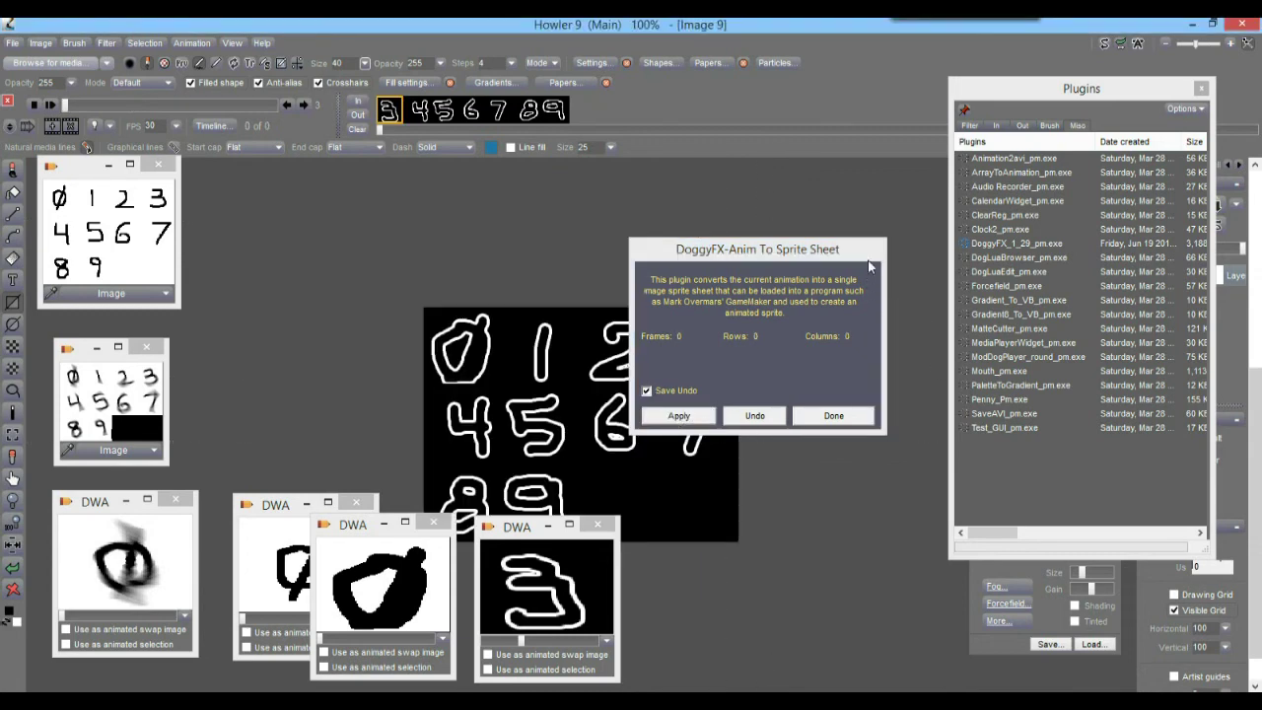
# Close the sprite sheet converter and DoggyFX, confirming the animation undo file is cleared.
pyautogui.click(859, 422)
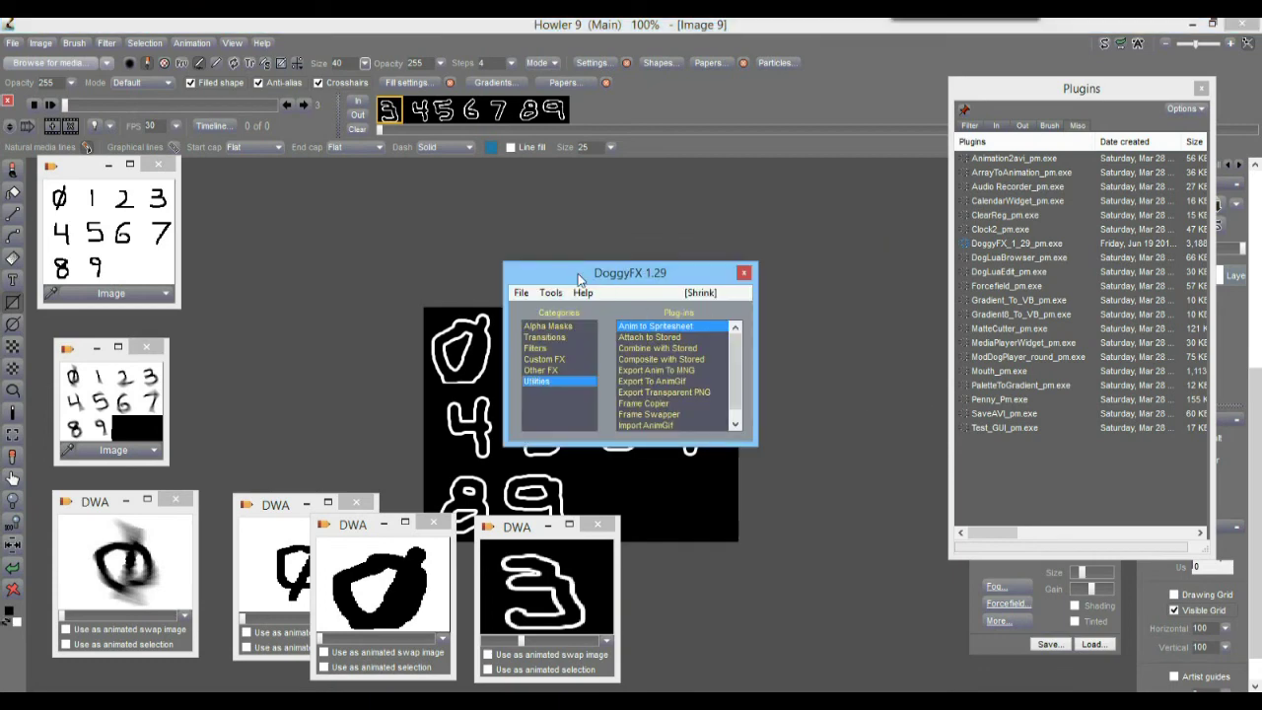
pyautogui.moveTo(577, 280); pyautogui.dragTo(902, 228)
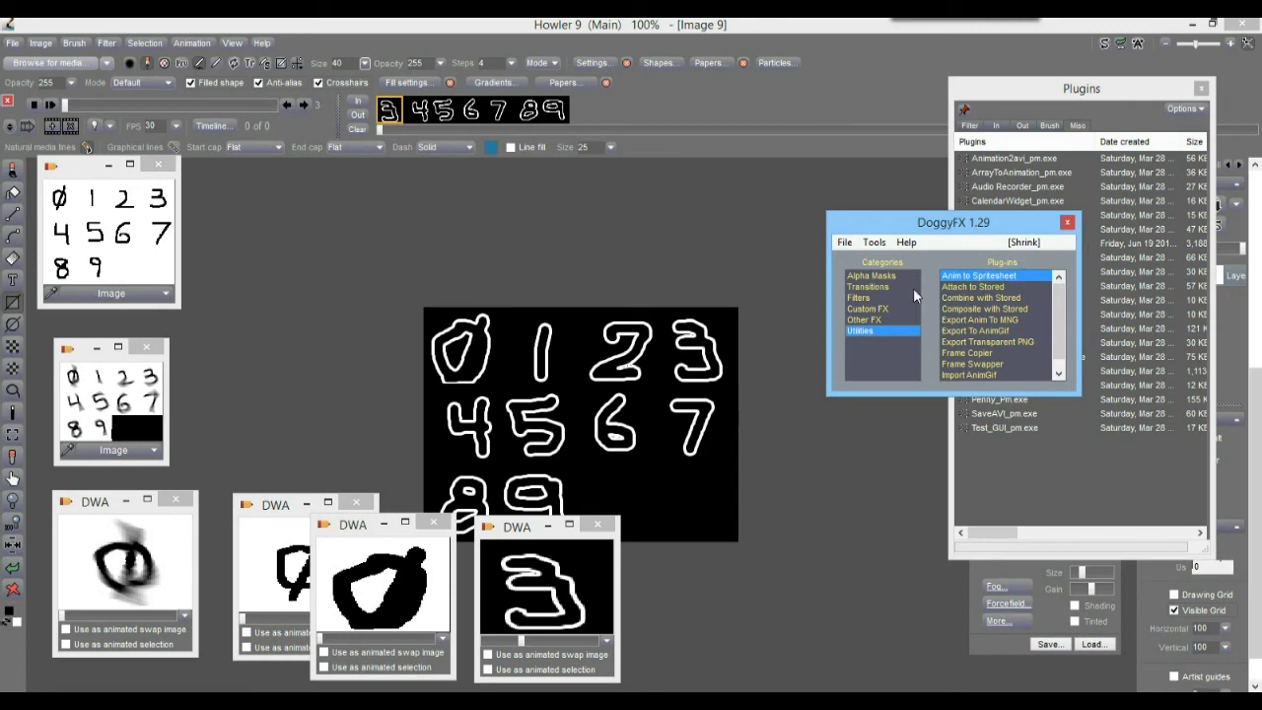
pyautogui.click(859, 298)
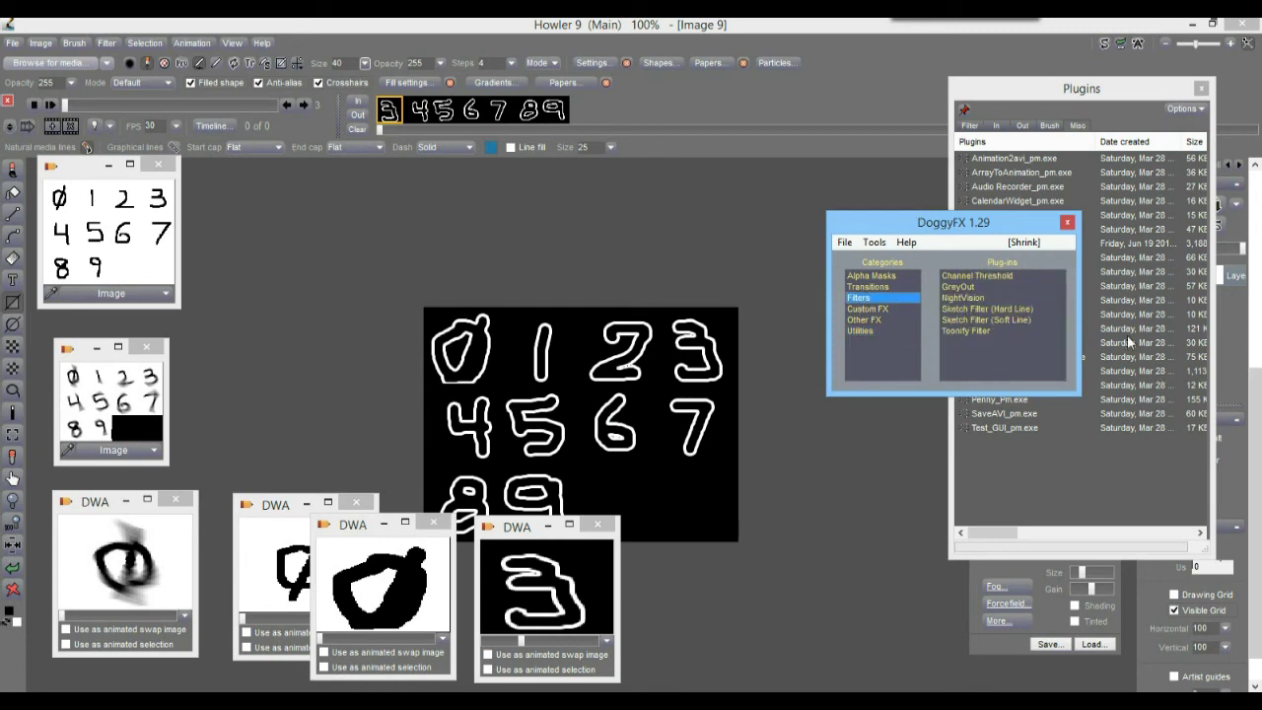
pyautogui.click(1067, 222)
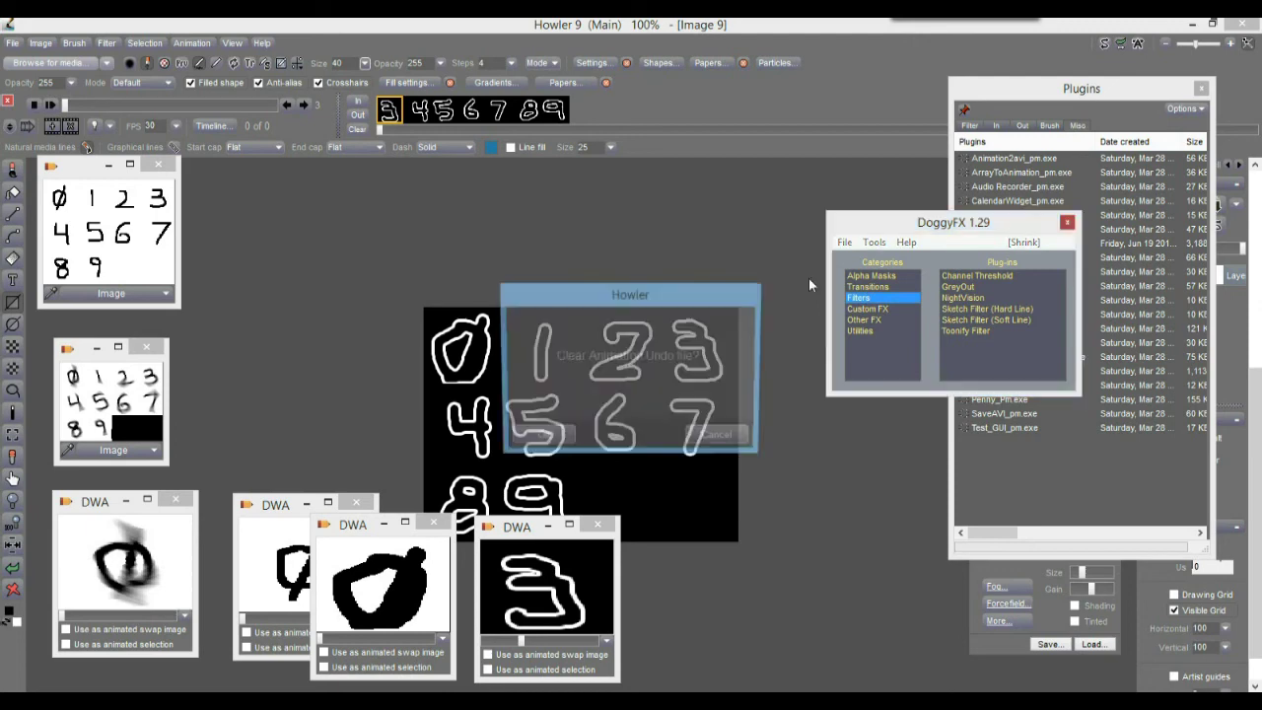
pyautogui.click(542, 438)
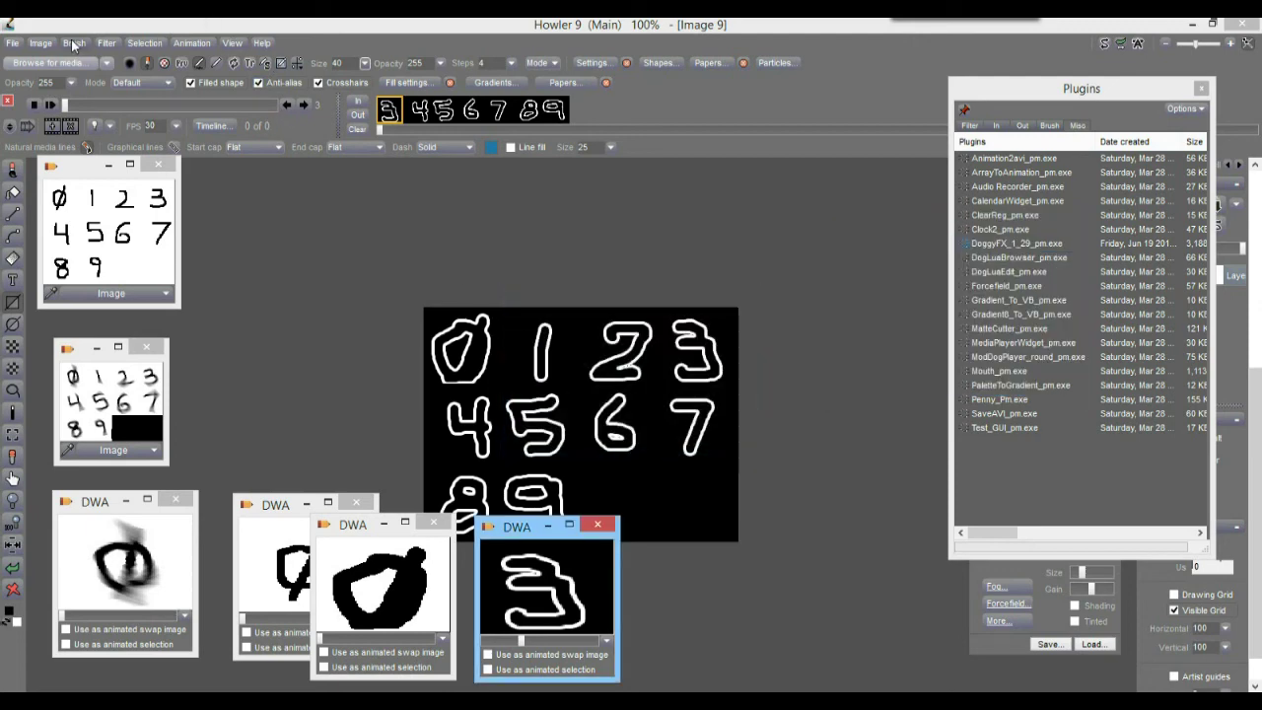
# Invert Image 9 to black digit outlines on white and shift it in view.
pyautogui.click(41, 43)
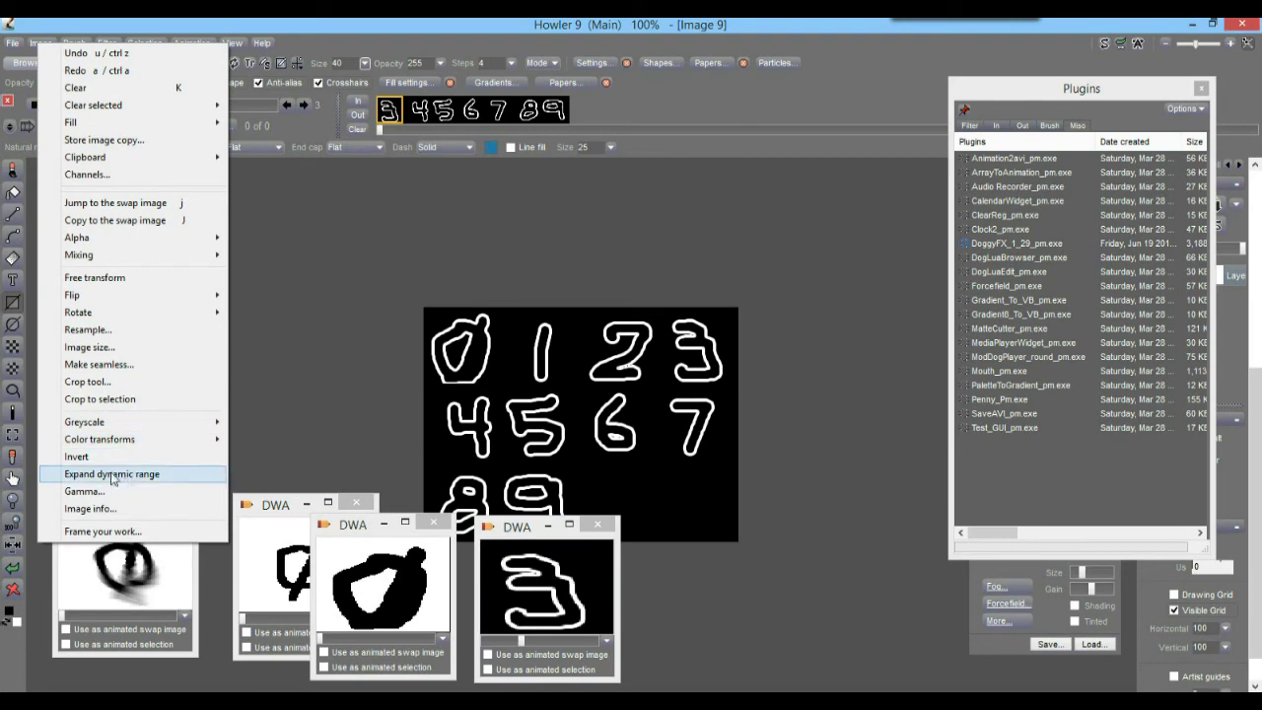
pyautogui.click(103, 458)
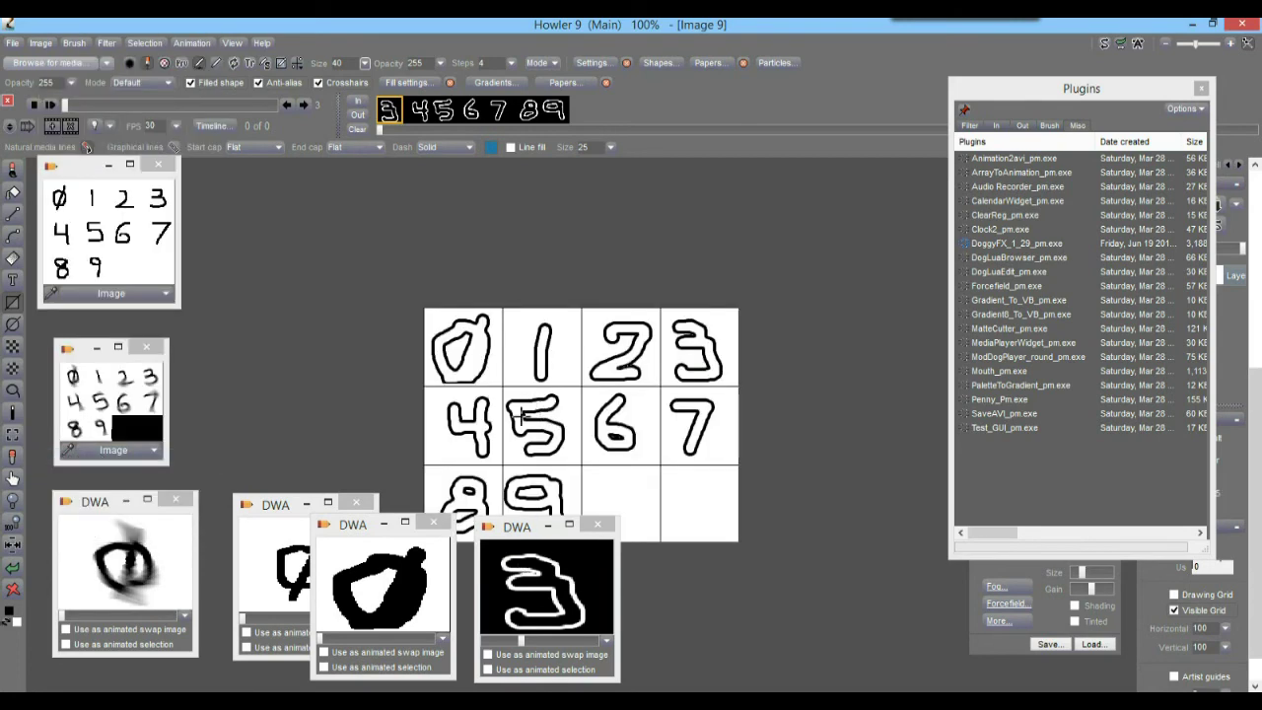
pyautogui.moveTo(545, 380); pyautogui.dragTo(565, 329)
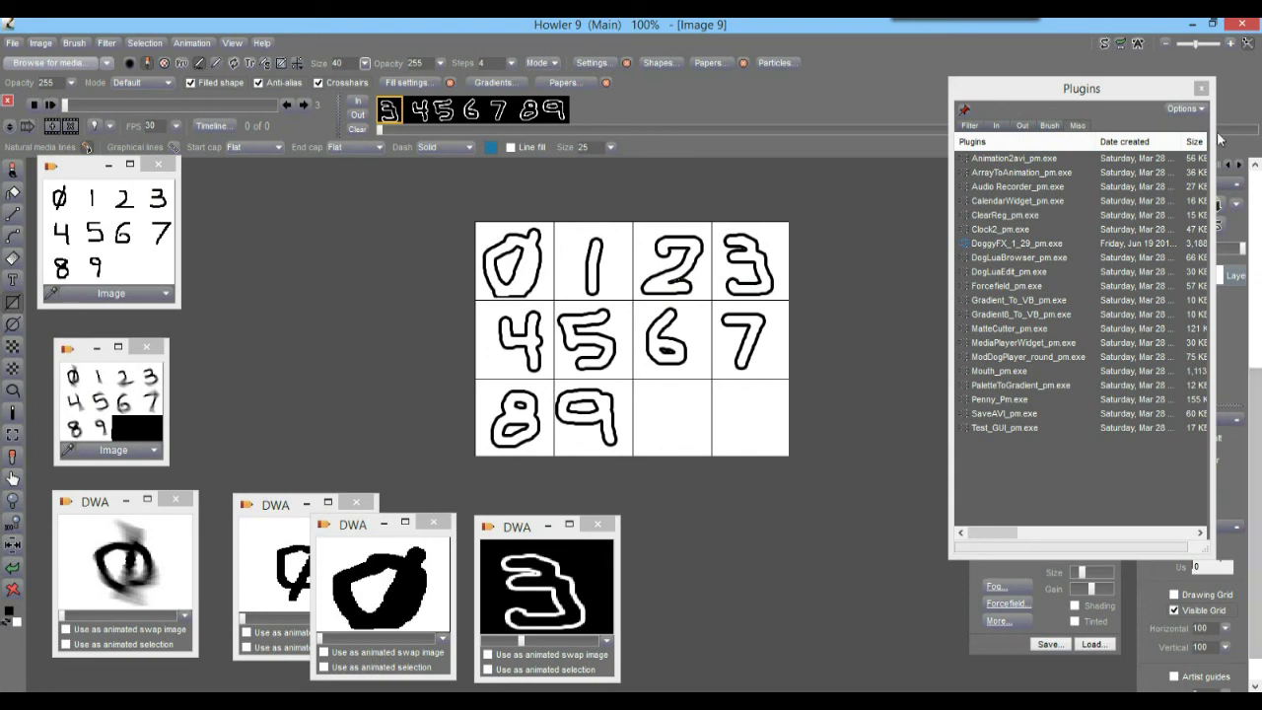
# Close the Plugins list and turn off Visible Grid.
pyautogui.click(1201, 89)
pyautogui.scroll(-1, 1256, 494)
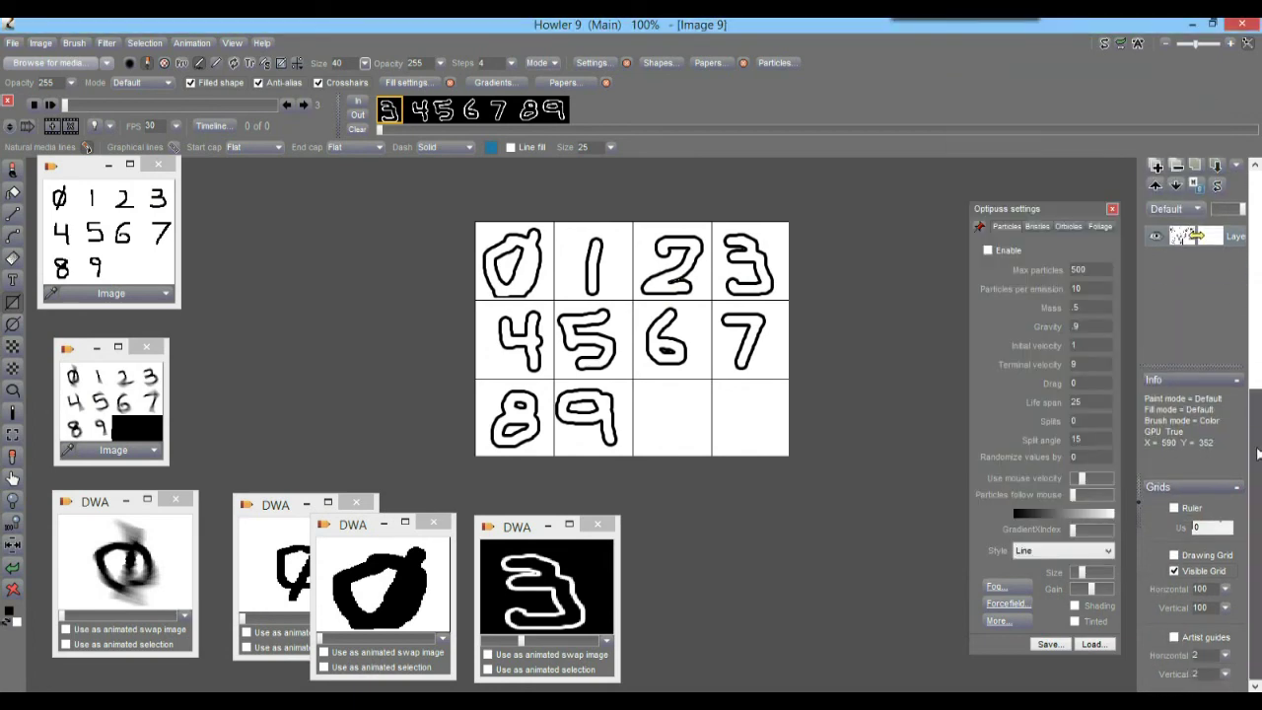
pyautogui.click(1193, 574)
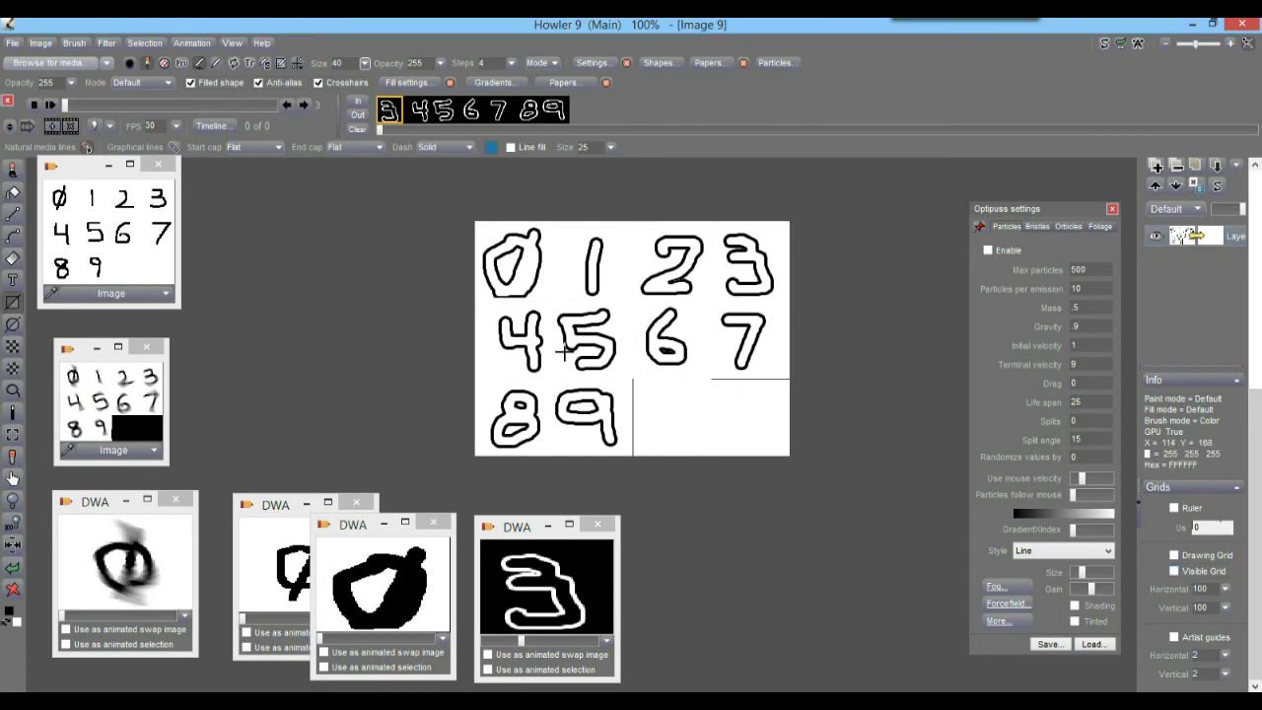
# Erase the stray vertical and horizontal lines in the empty cells beside the 8 and 9.
pyautogui.scroll(5, 565, 350)
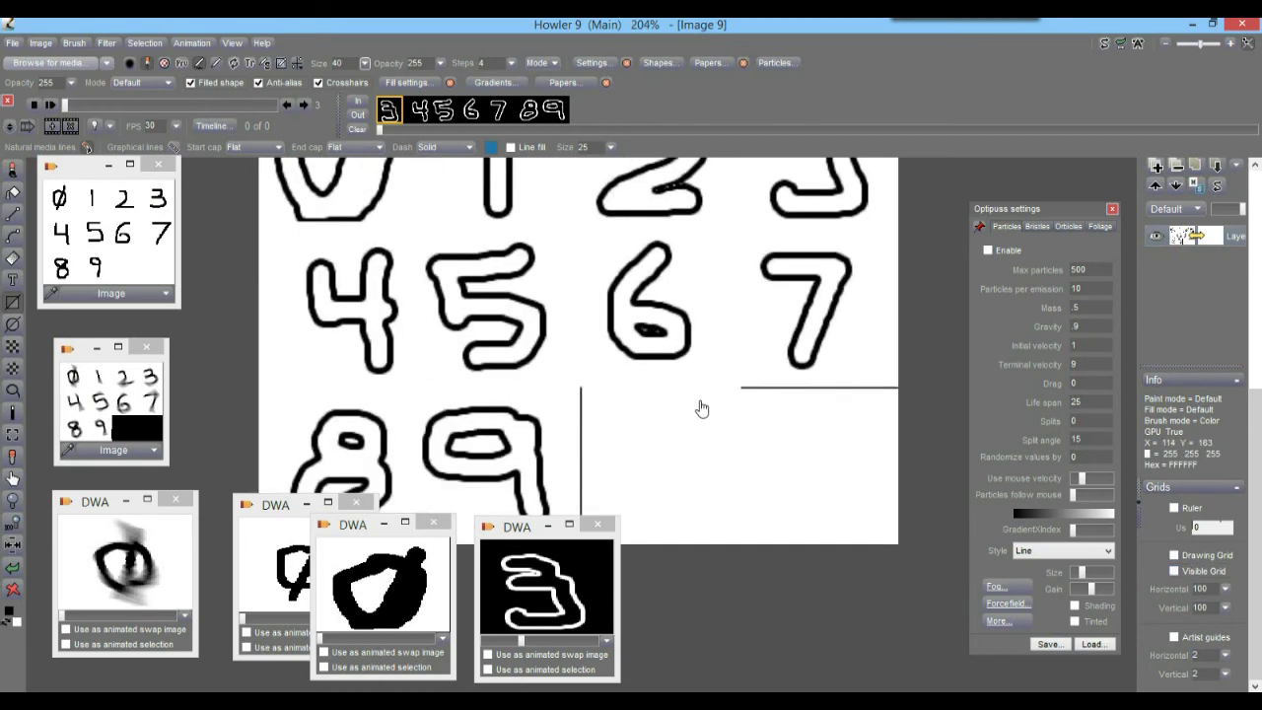
pyautogui.scroll(-3, 597, 394)
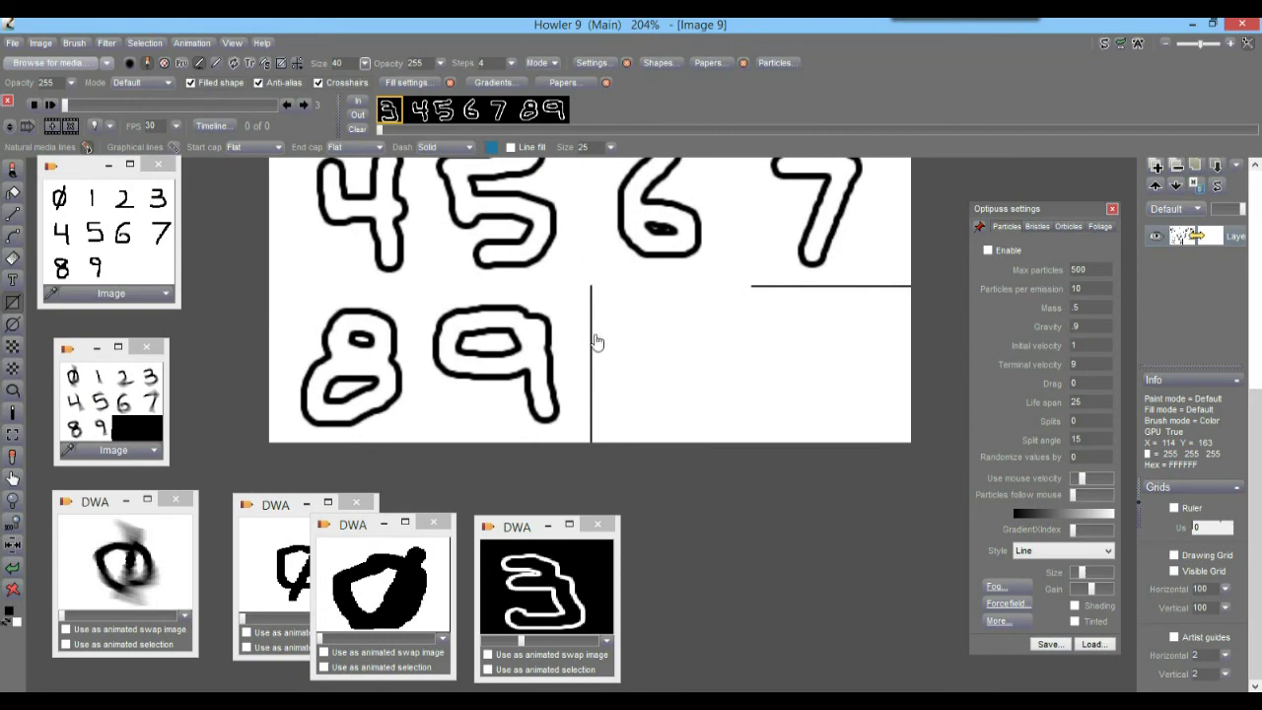
pyautogui.scroll(1, 597, 342)
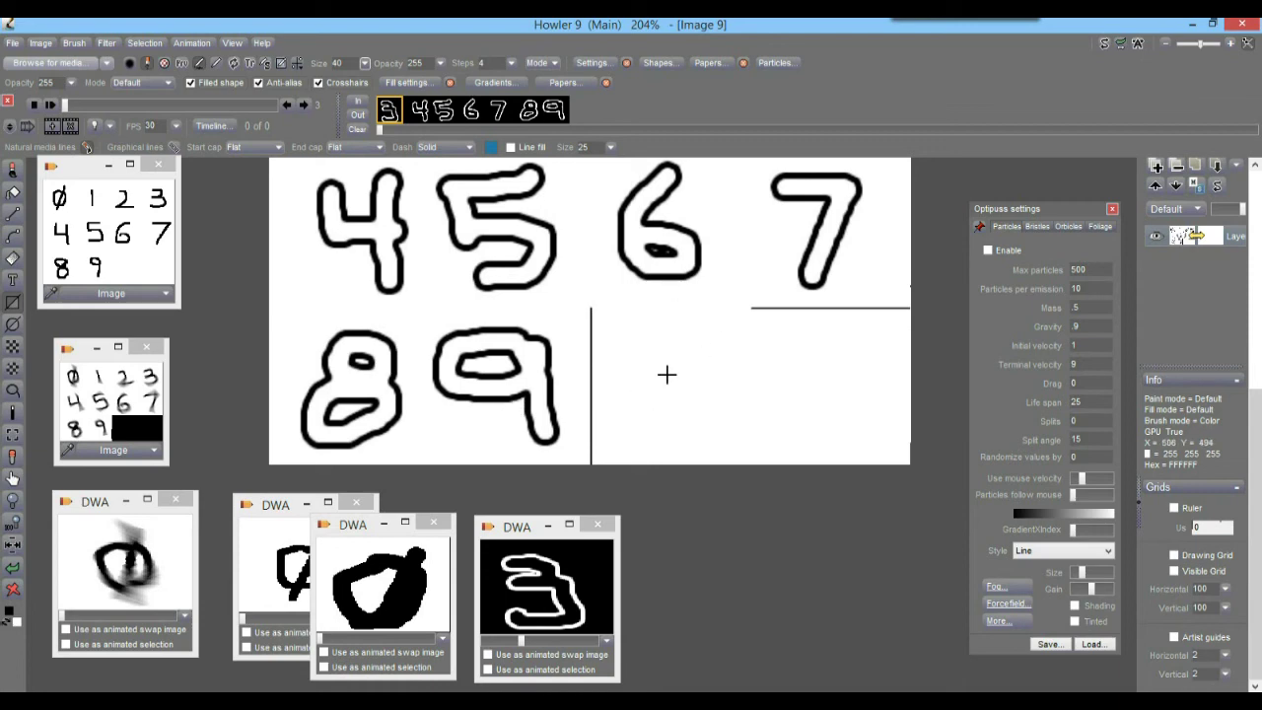
pyautogui.moveTo(653, 375); pyautogui.dragTo(696, 408)
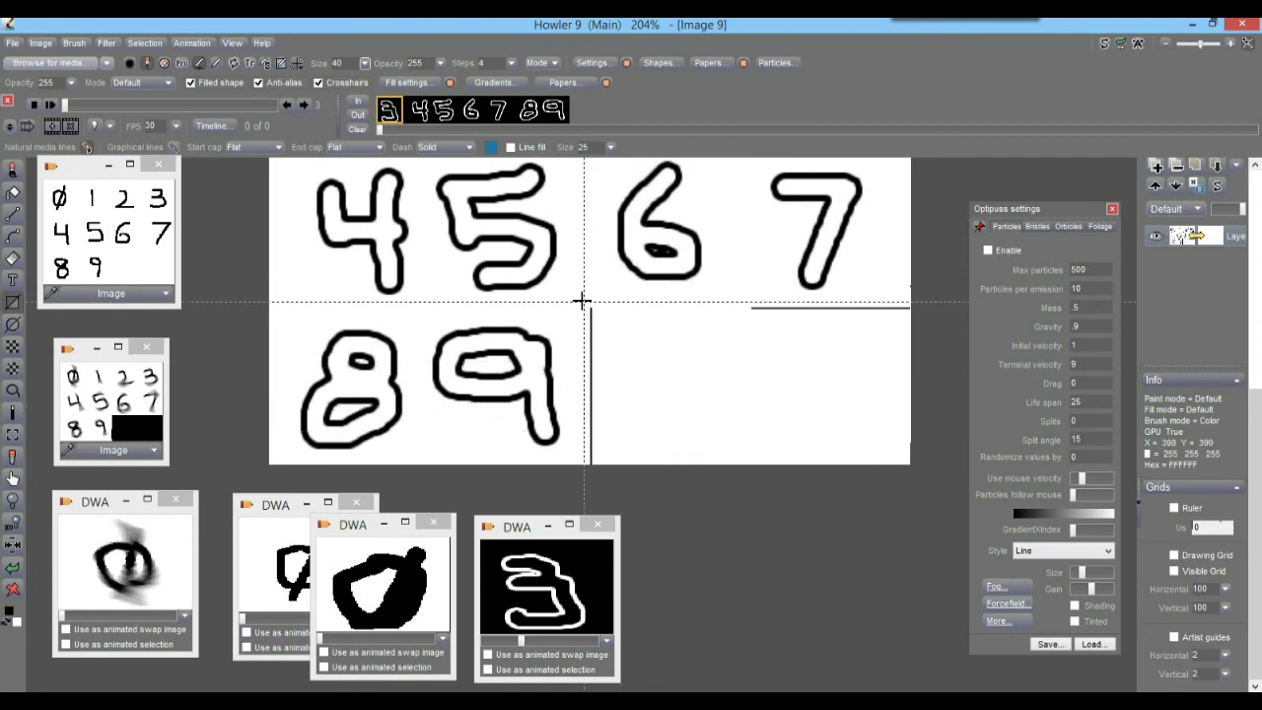
pyautogui.moveTo(583, 296); pyautogui.dragTo(602, 417)
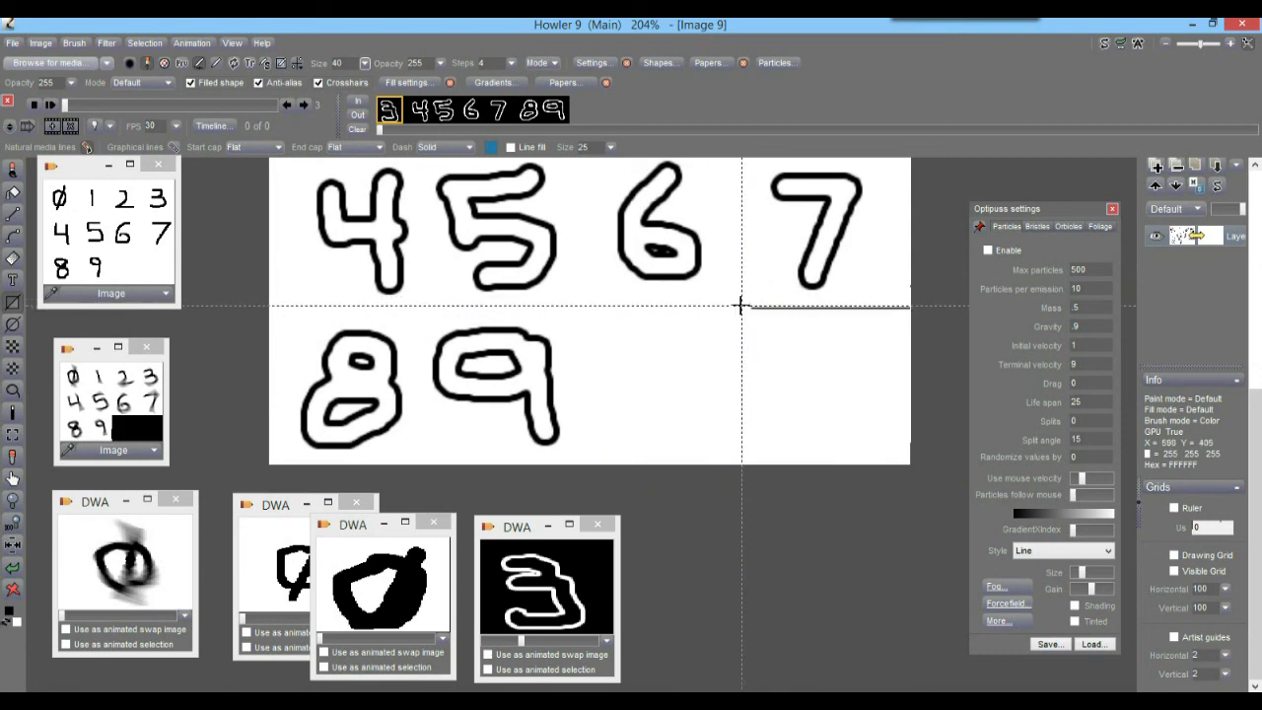
pyautogui.moveTo(739, 302); pyautogui.dragTo(904, 327)
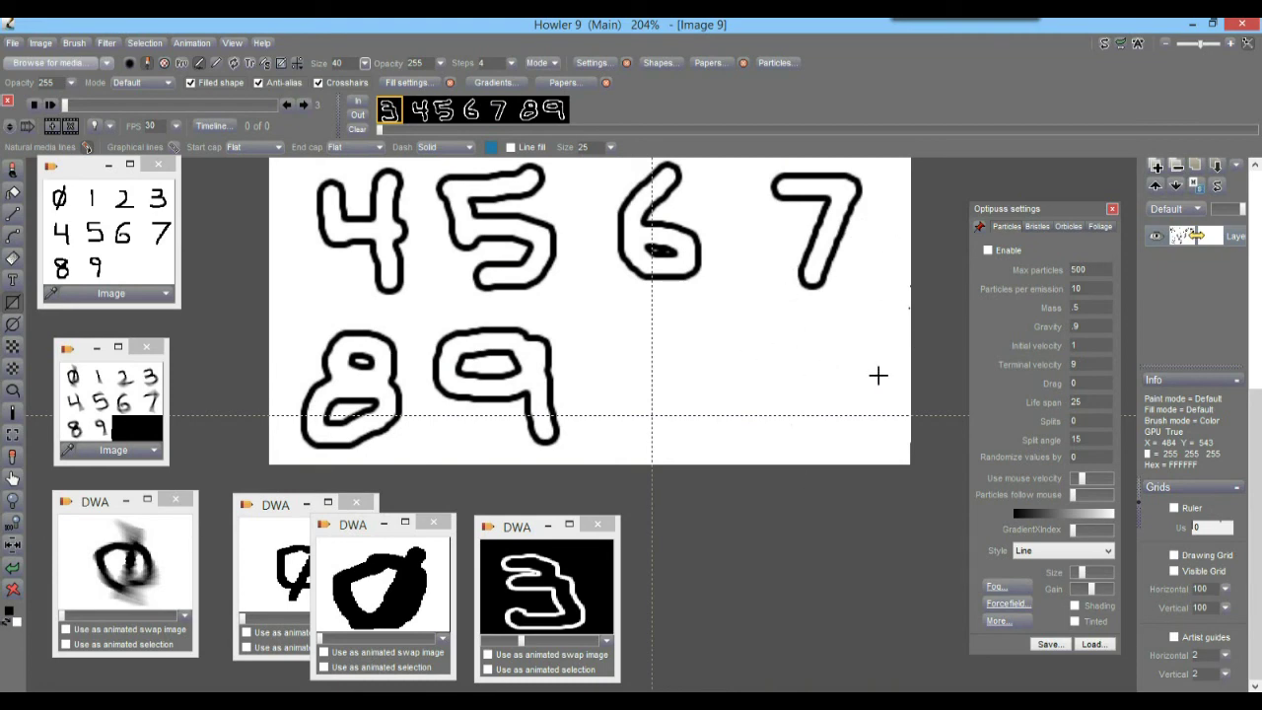
pyautogui.scroll(-2, 730, 370)
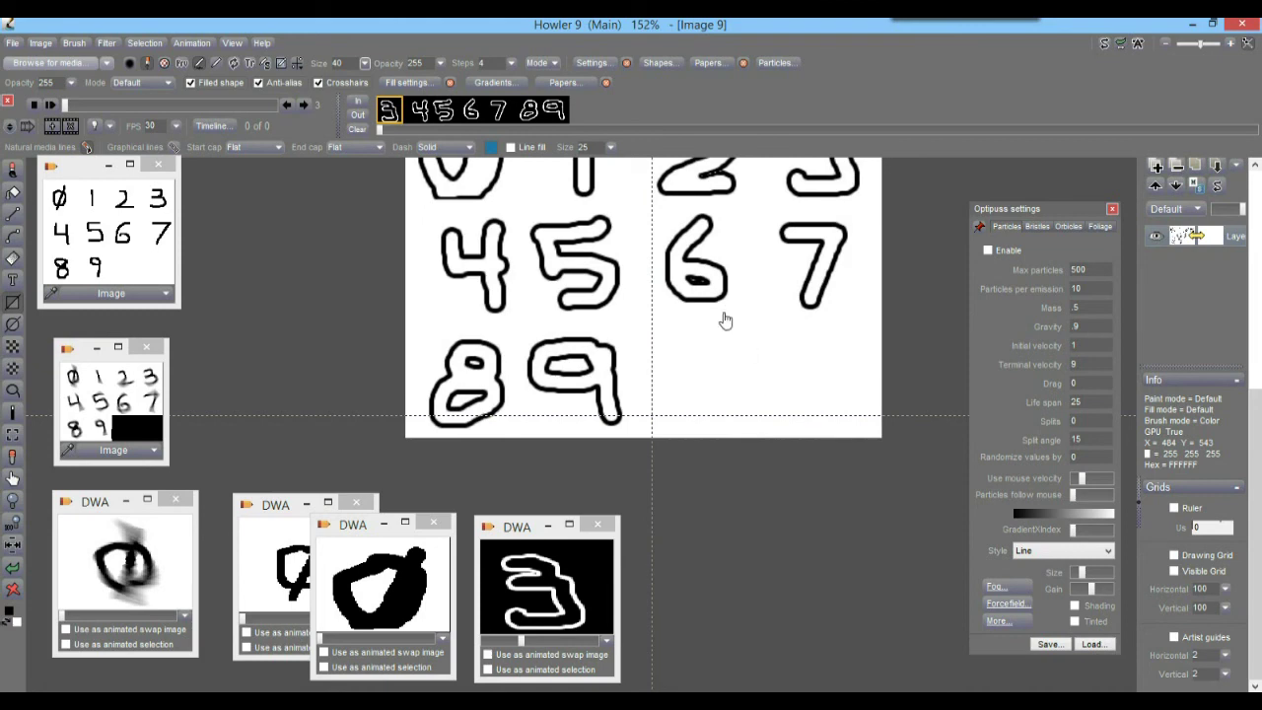
pyautogui.moveTo(727, 318); pyautogui.dragTo(780, 375)
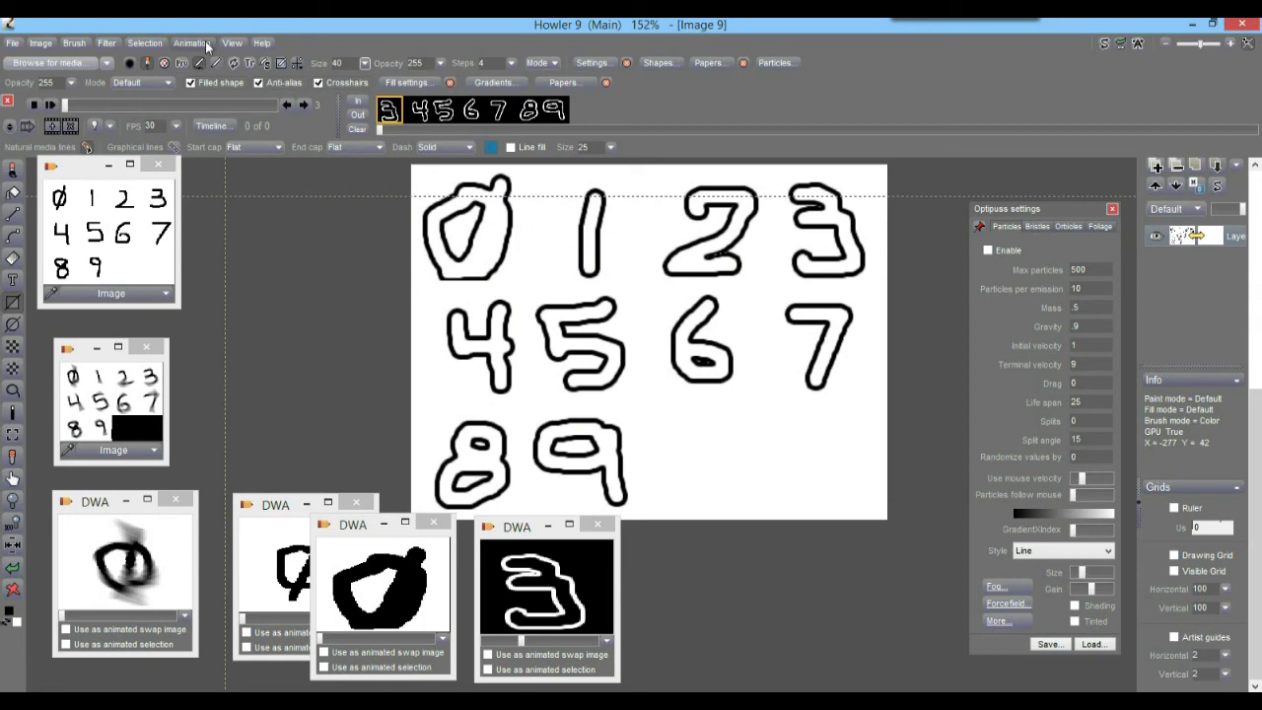
pyautogui.click(14, 43)
# Save Image 9's black-on-white digit sprite sheet and drag the Optipuss settings panel aside.
pyautogui.moveTo(95, 174)
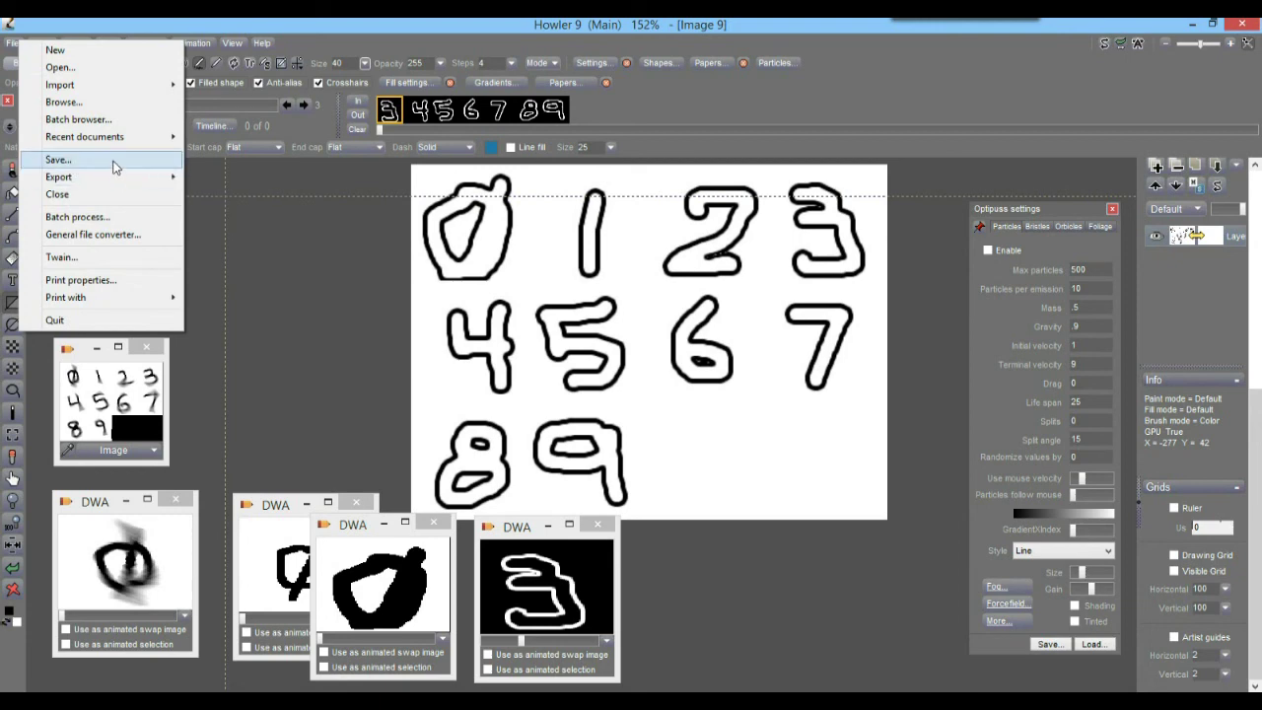
pyautogui.click(115, 162)
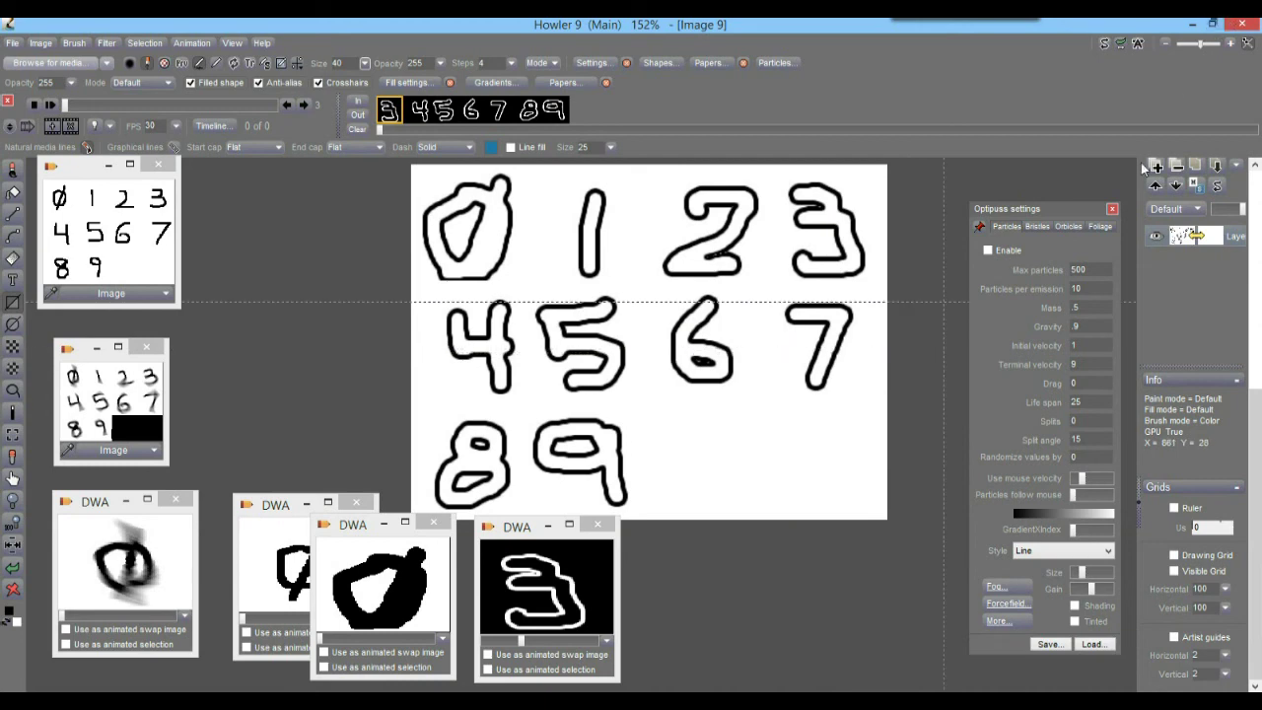
pyautogui.moveTo(1072, 219); pyautogui.dragTo(1021, 201)
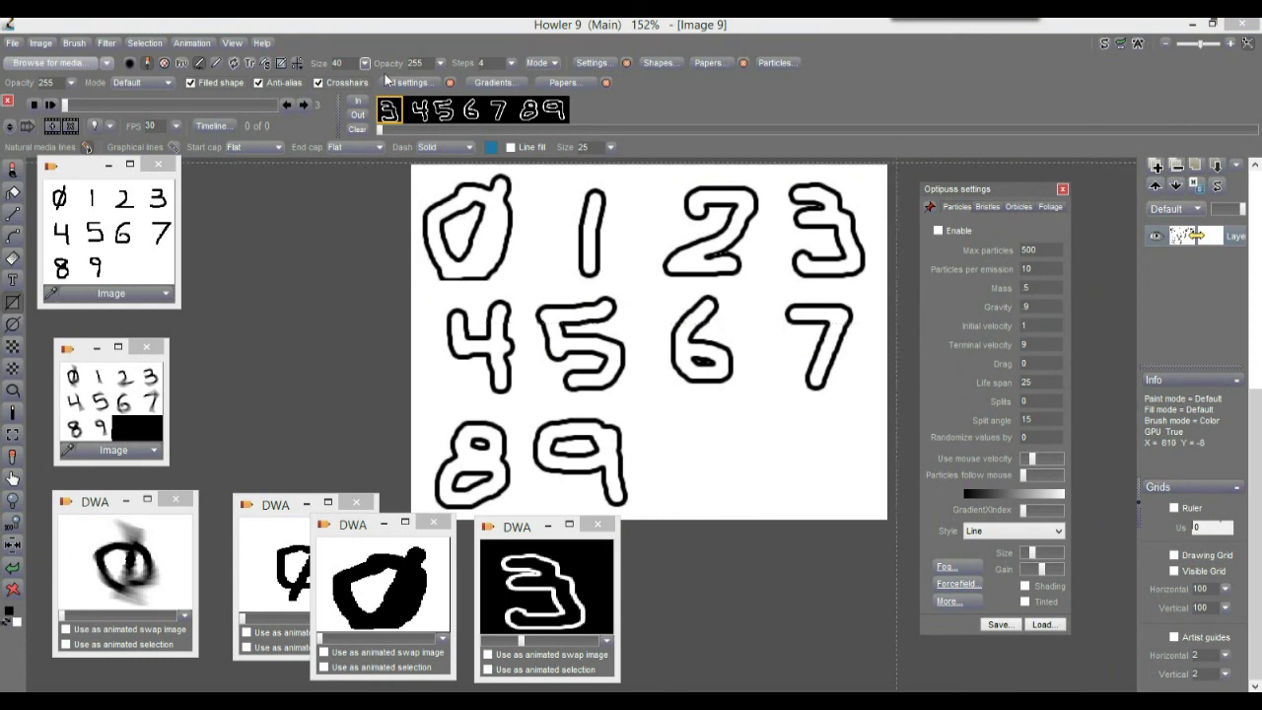
pyautogui.click(233, 43)
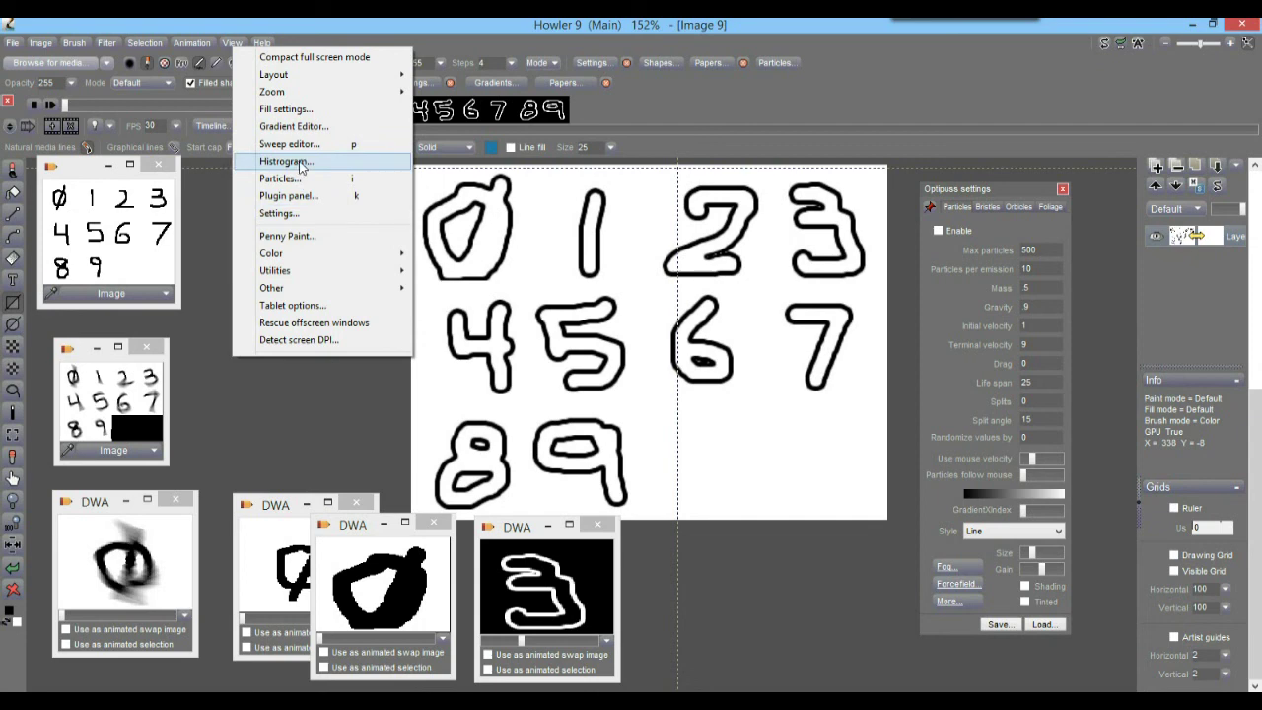
pyautogui.click(265, 22)
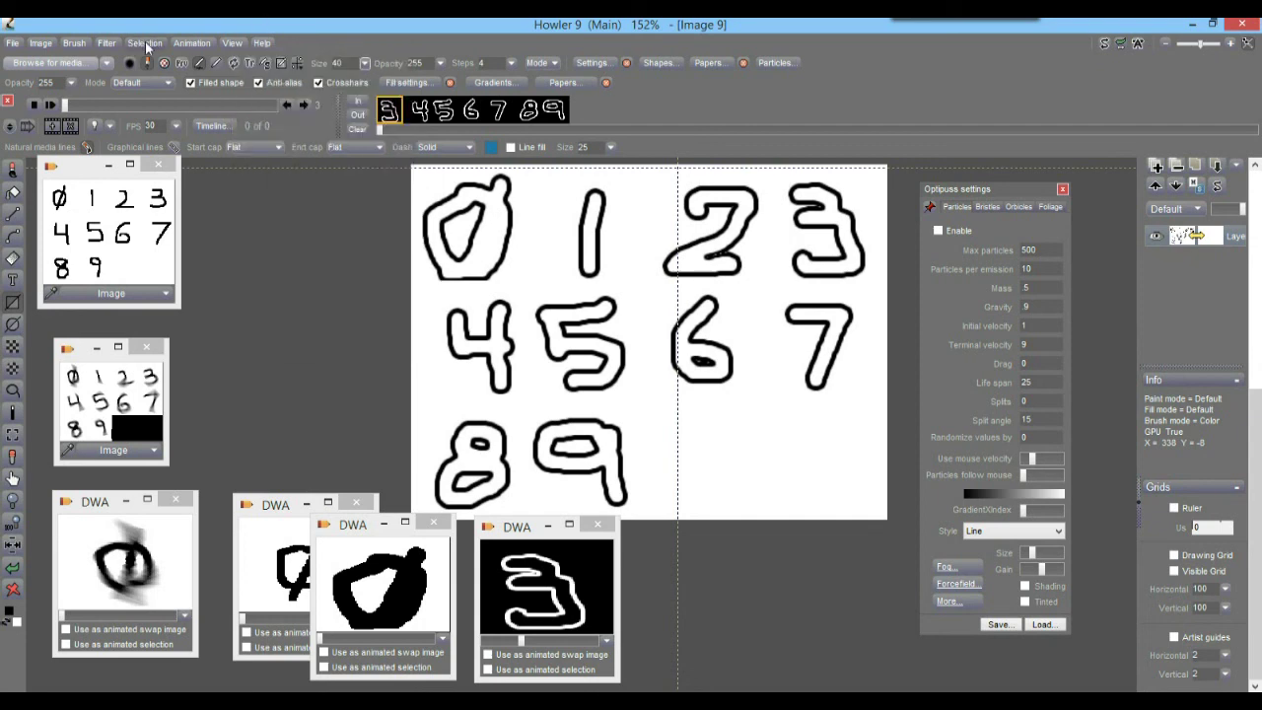
# Use Array to animation with 4 columns and 3 rows, then play back the 10 digit frames.
pyautogui.click(189, 43)
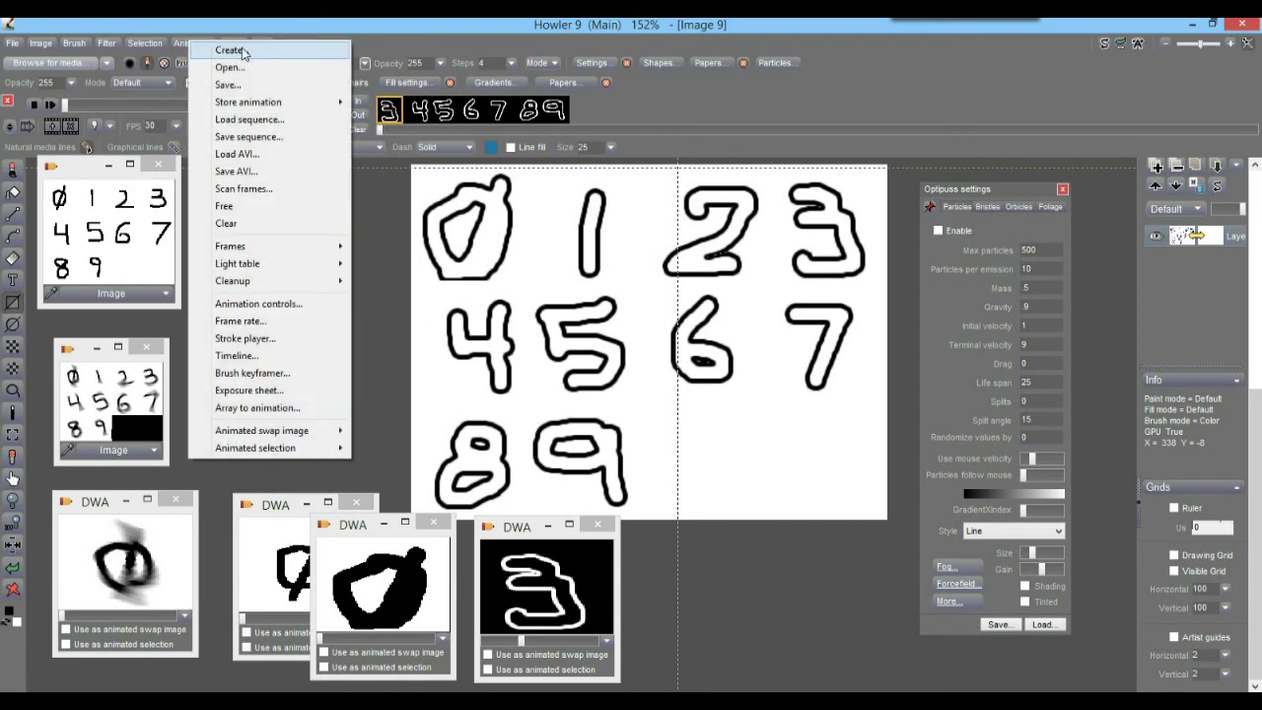
pyautogui.click(257, 408)
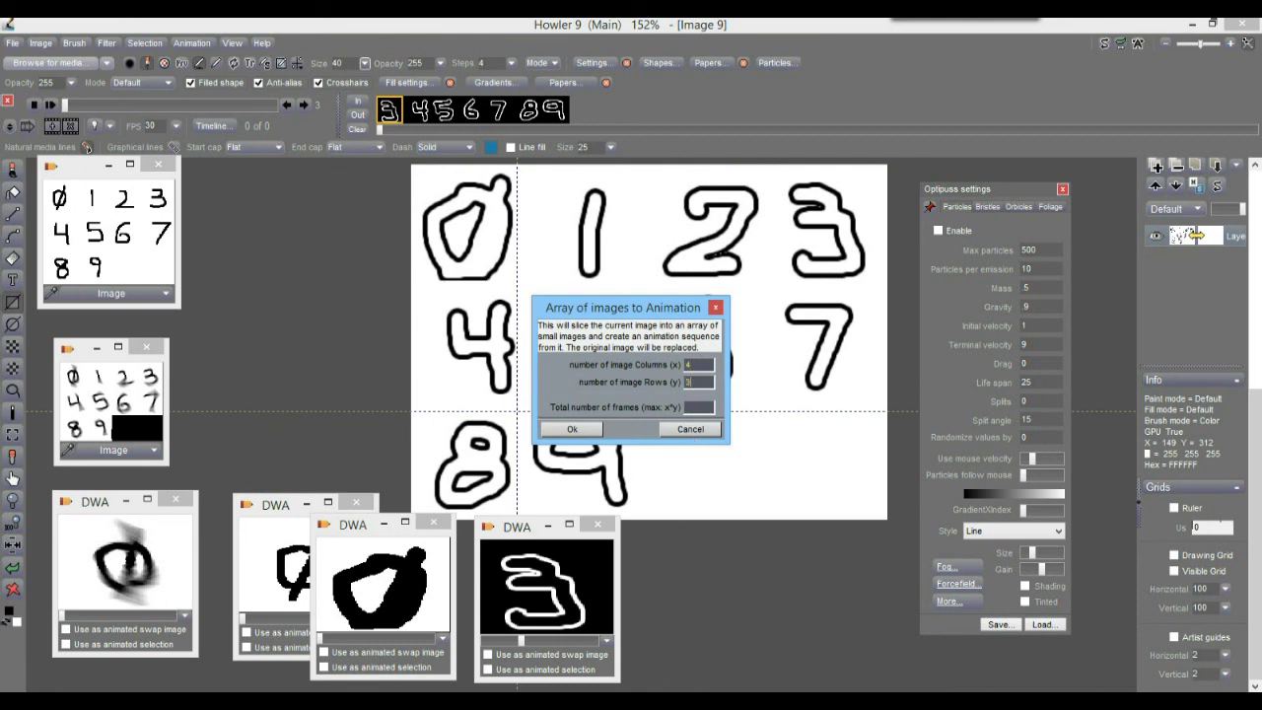
pyautogui.click(577, 430)
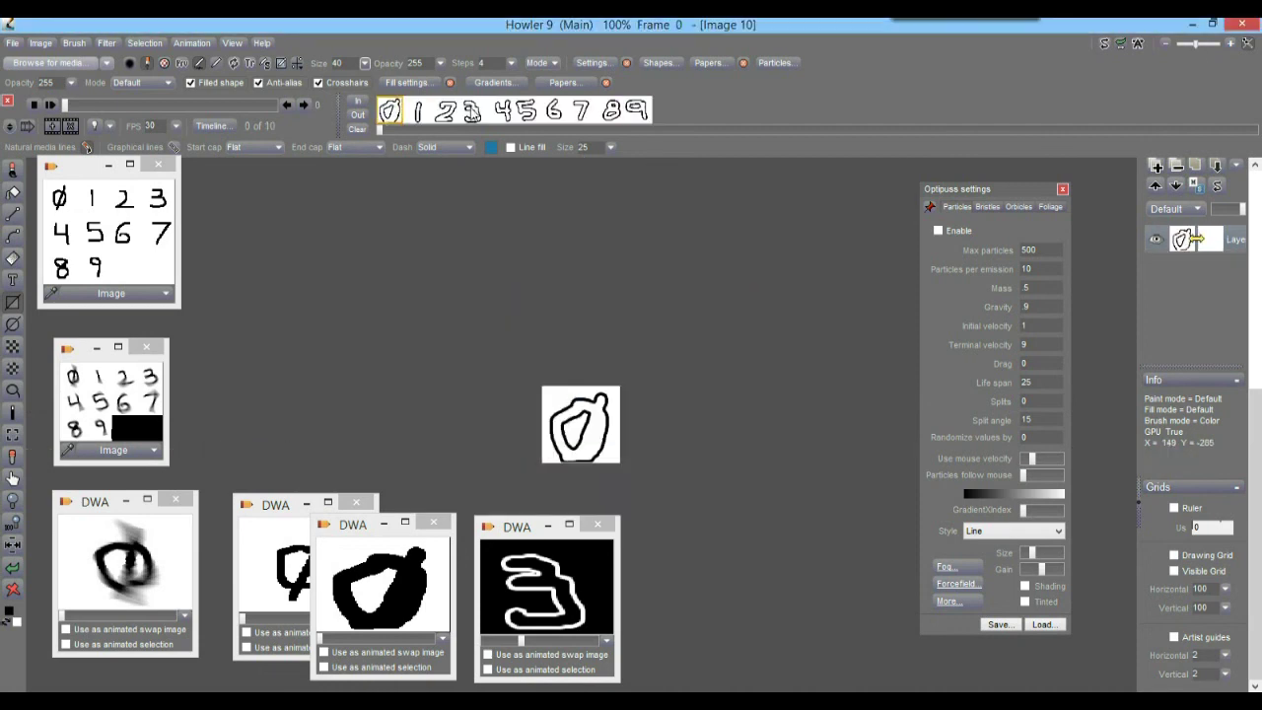
pyautogui.press('space')
# Launch DoggyFX from the Plugin panel and move its window off the drawing.
pyautogui.click(233, 44)
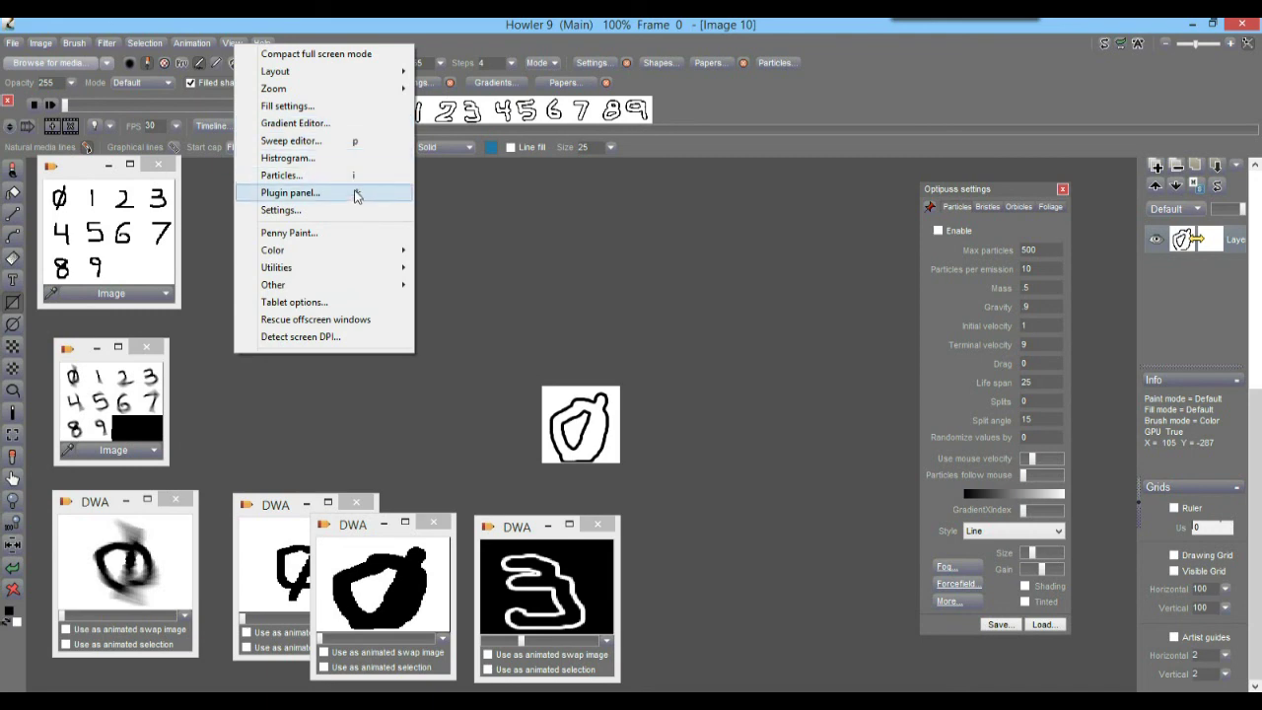
pyautogui.click(291, 192)
pyautogui.doubleClick(1016, 245)
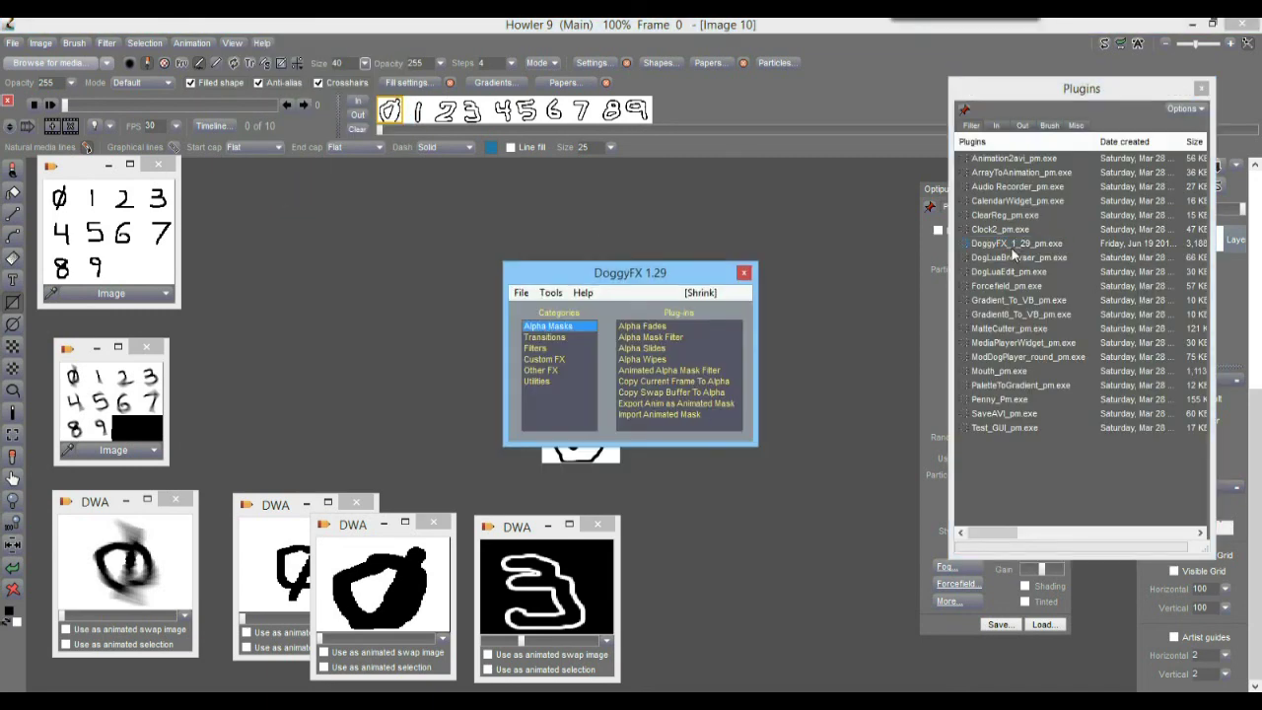
pyautogui.moveTo(641, 262); pyautogui.dragTo(732, 212)
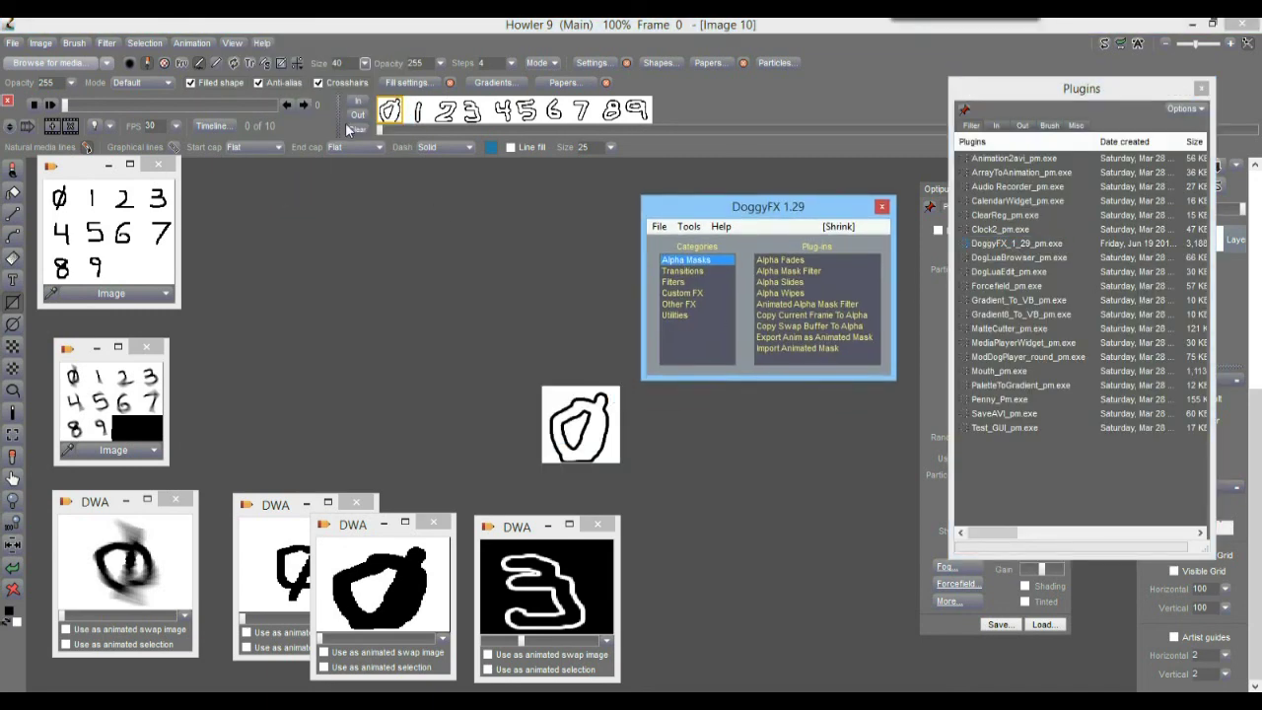
# Browse the DoggyFX Utilities plug-ins and select Export To AnimGif.
pyautogui.click(680, 316)
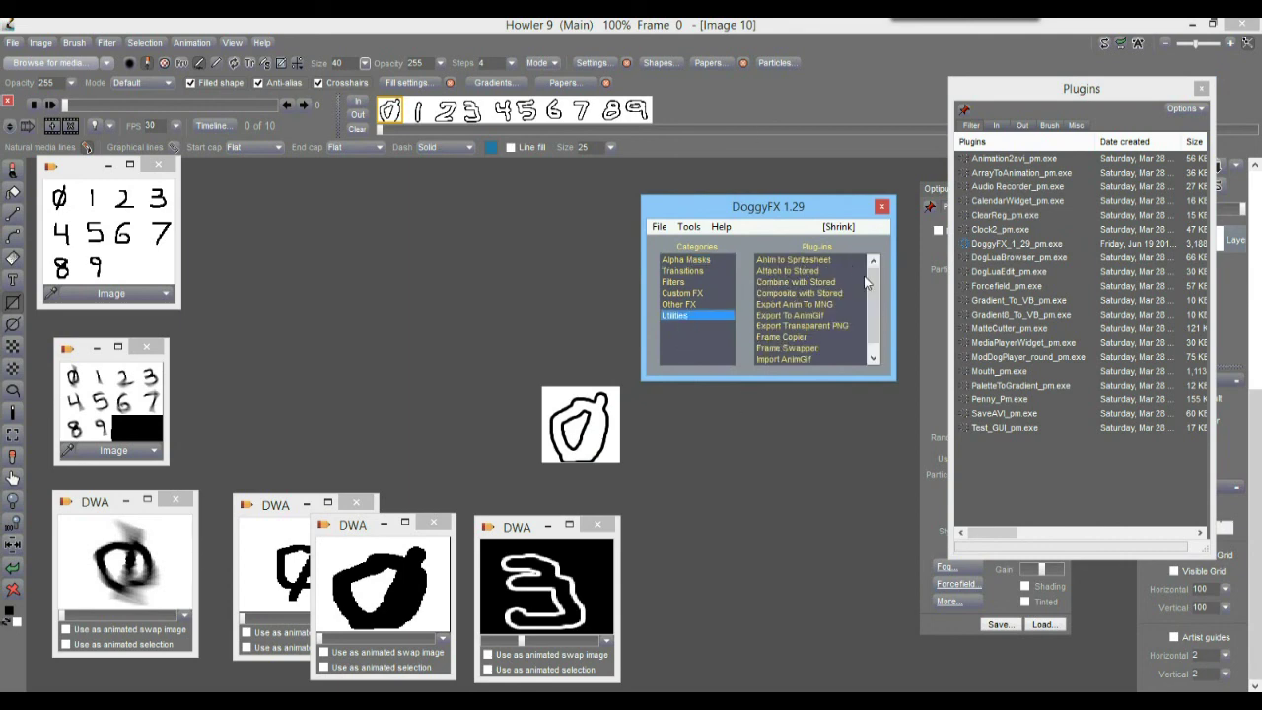
pyautogui.click(820, 272)
pyautogui.click(823, 261)
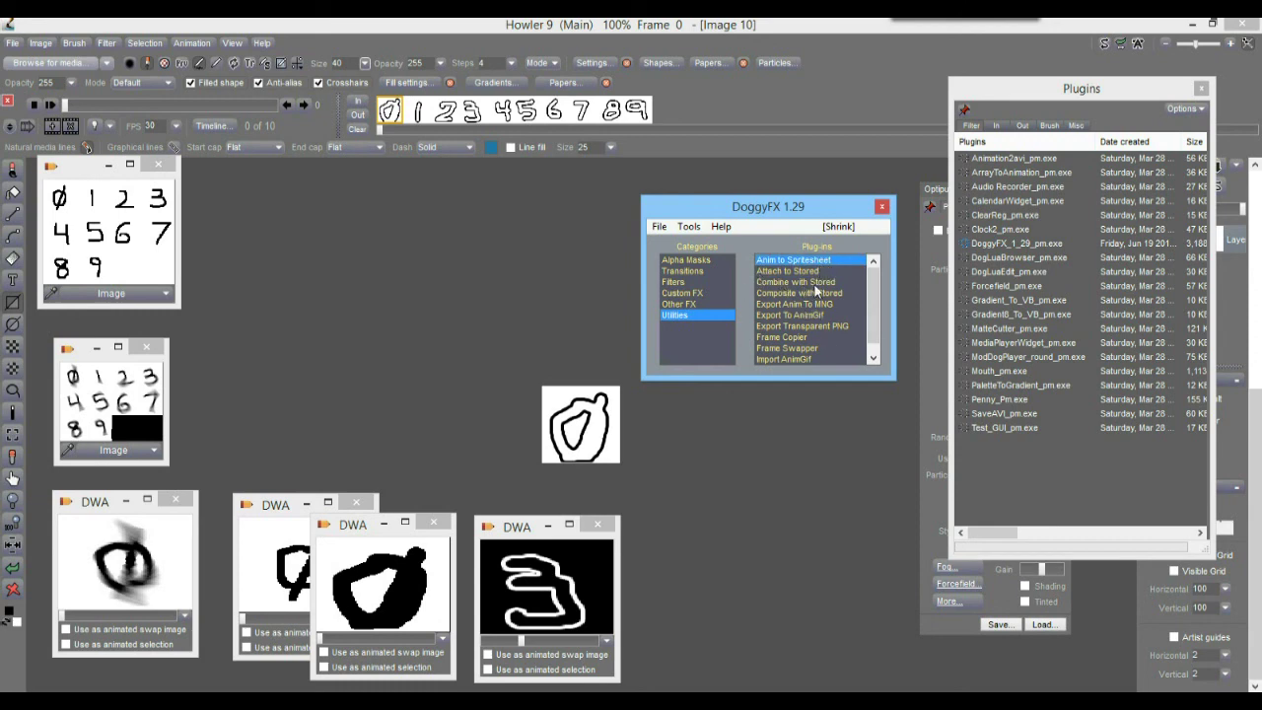
pyautogui.click(801, 315)
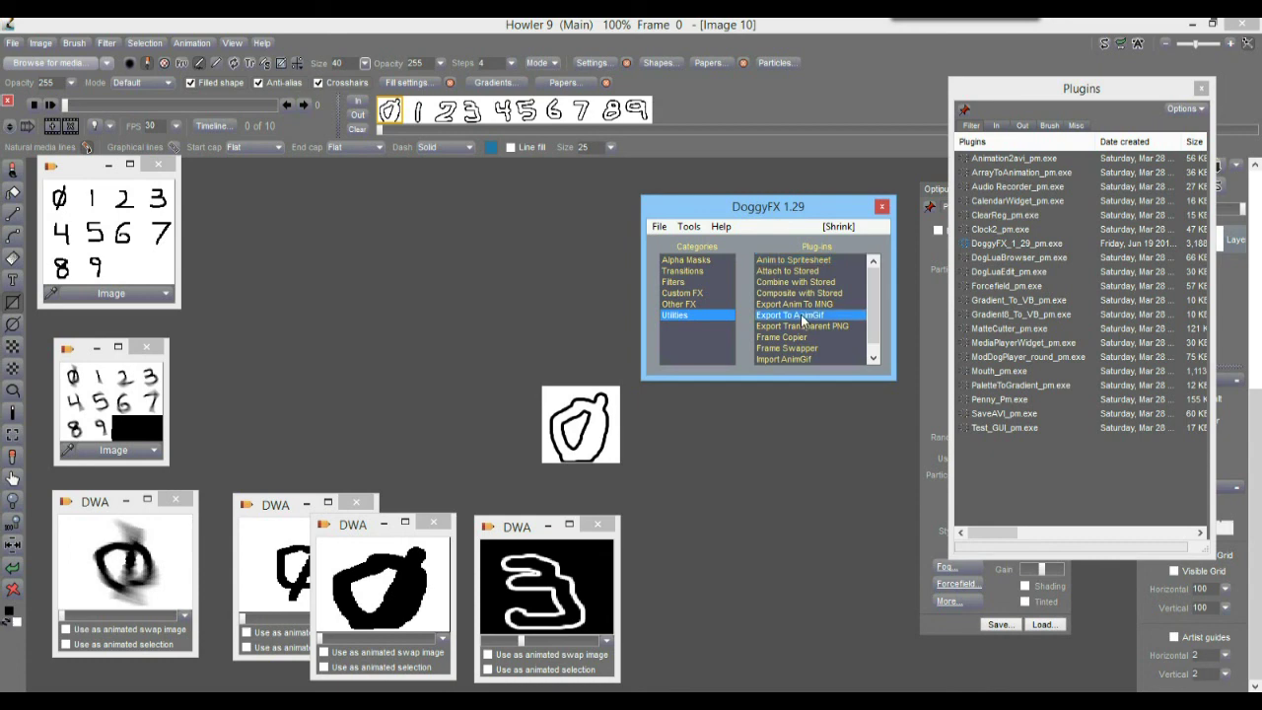
pyautogui.click(813, 305)
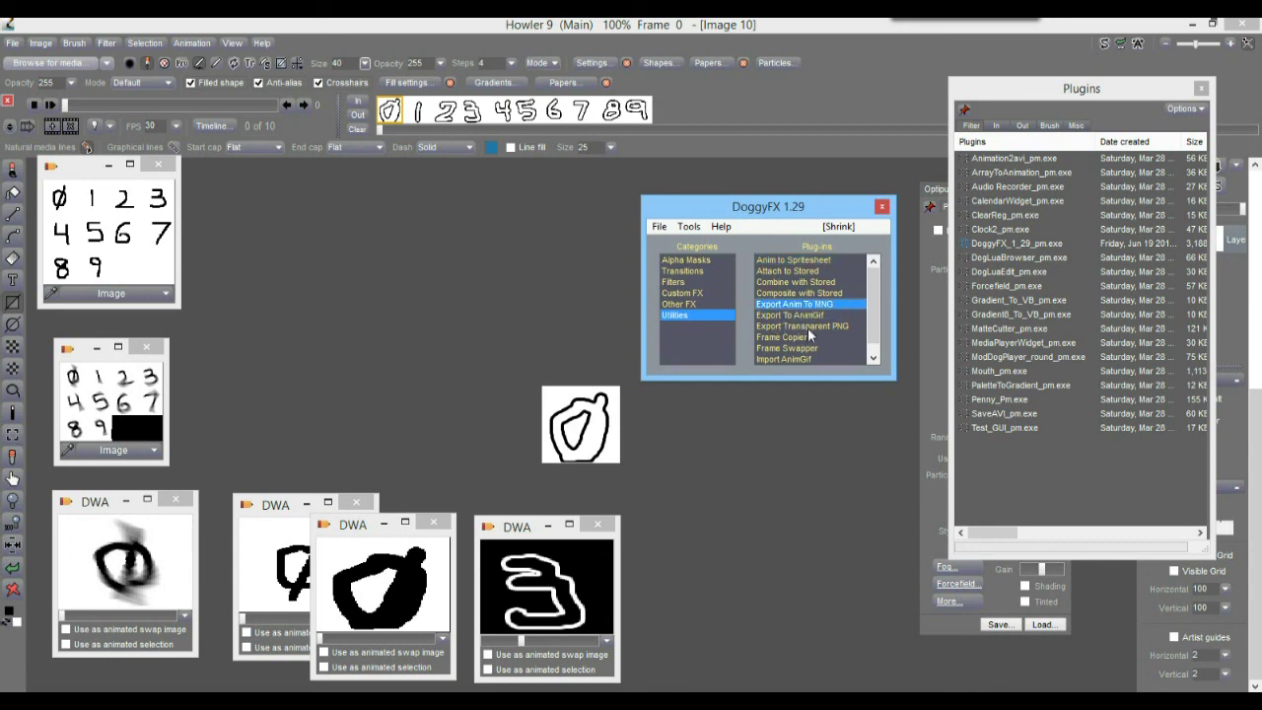
pyautogui.click(809, 327)
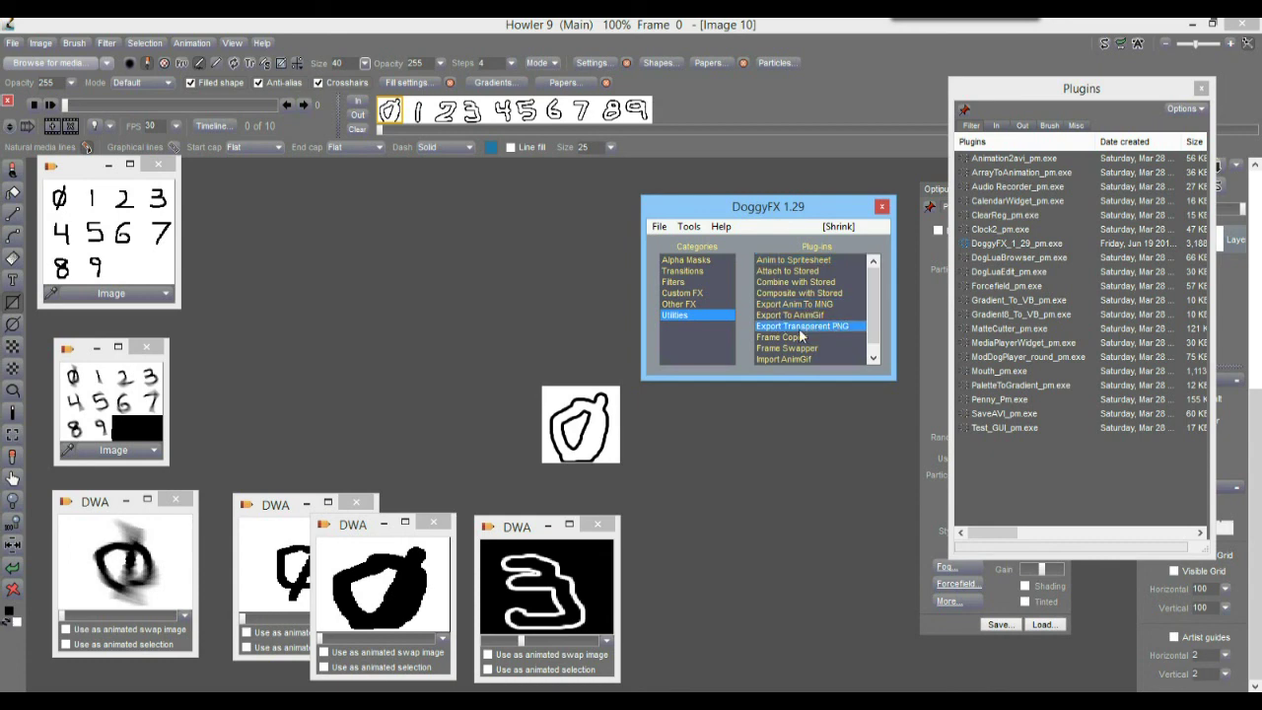
pyautogui.click(786, 316)
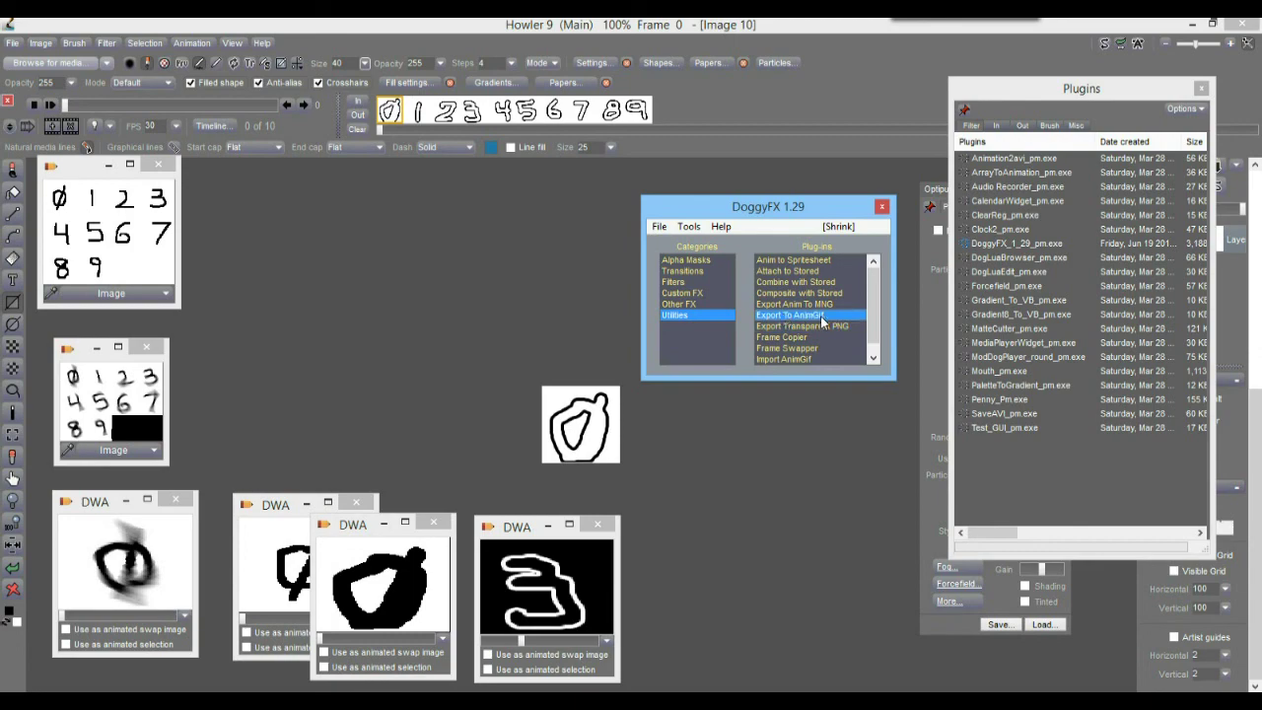